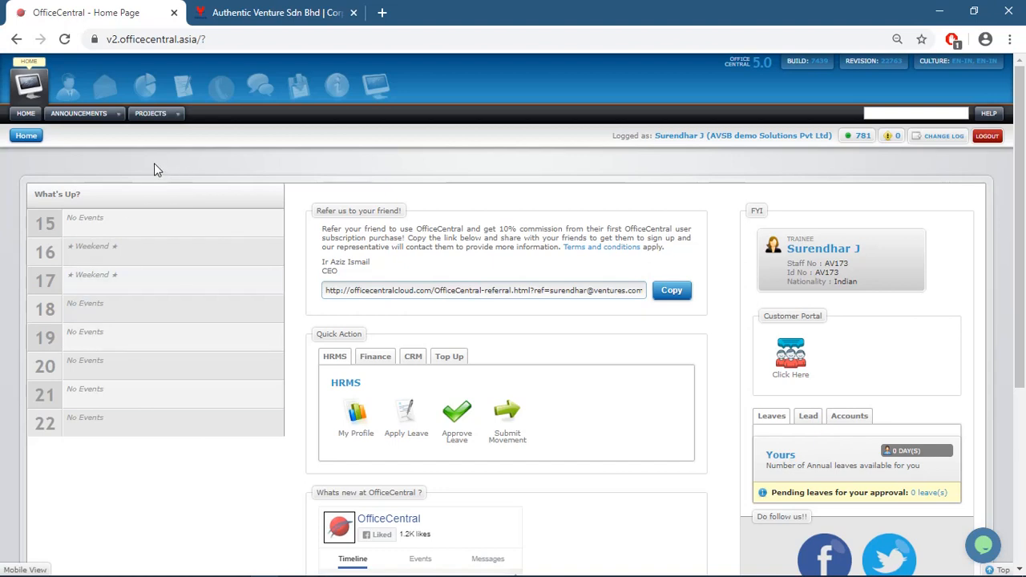
Switch to the HRMS module from the top bar to reach its home dashboard
left_click(70, 92)
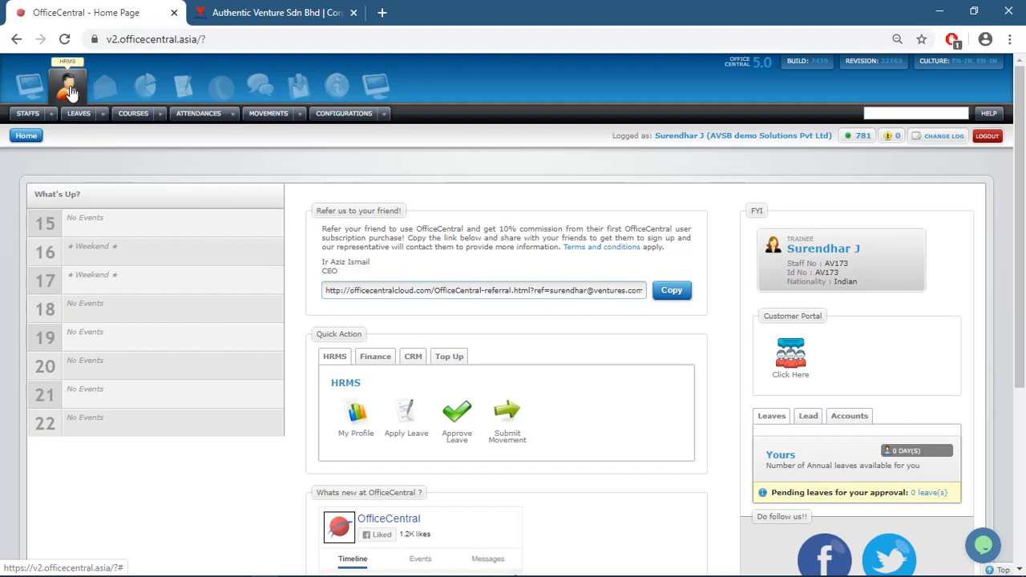
left_click(383, 115)
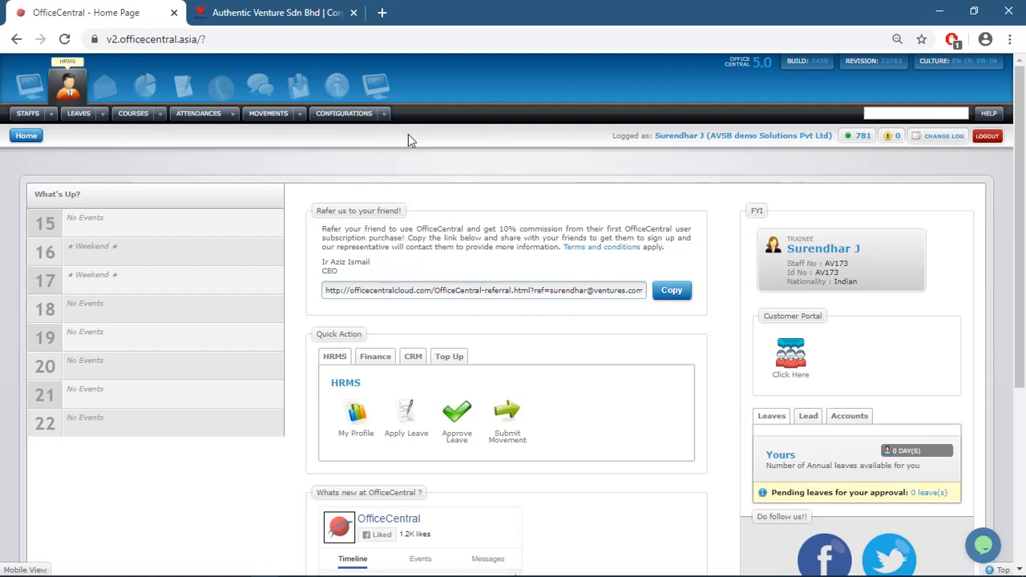
Open HRMS Module Onboarding and read through the welcome introduction page
mouse_move(383, 115)
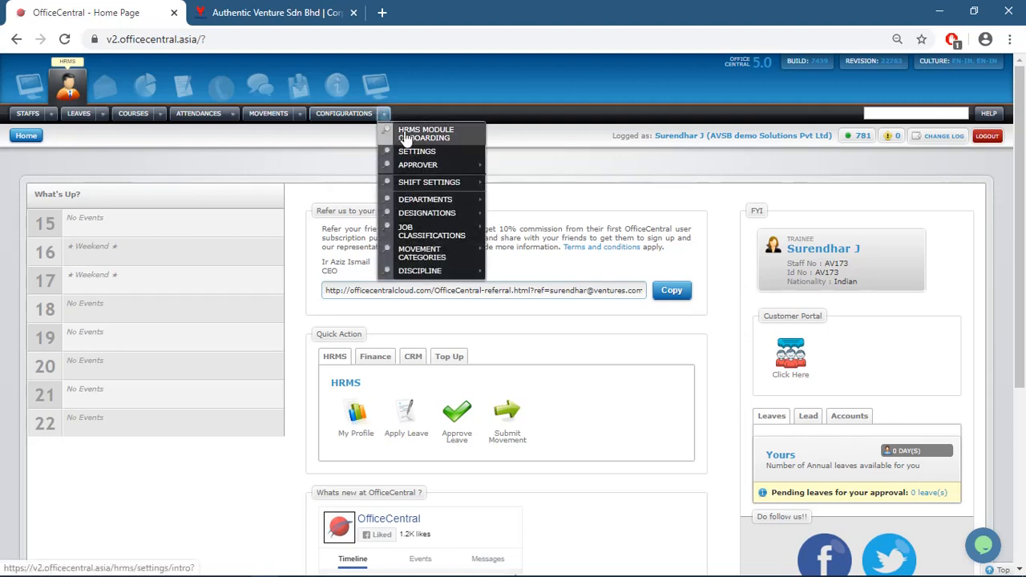
left_click(406, 136)
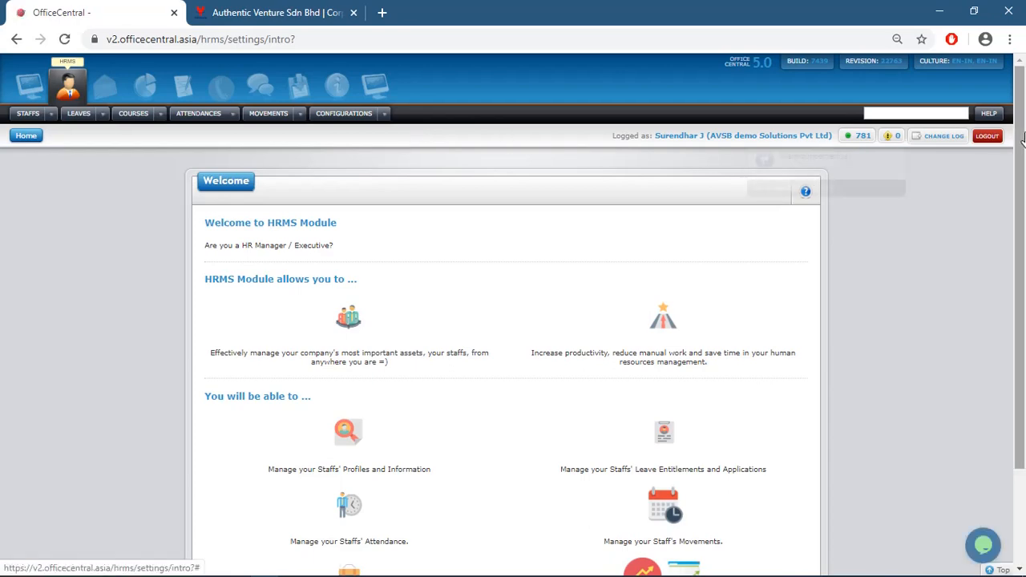
scroll(1023, 186, "down", 1)
scroll(1023, 186, "down", 1)
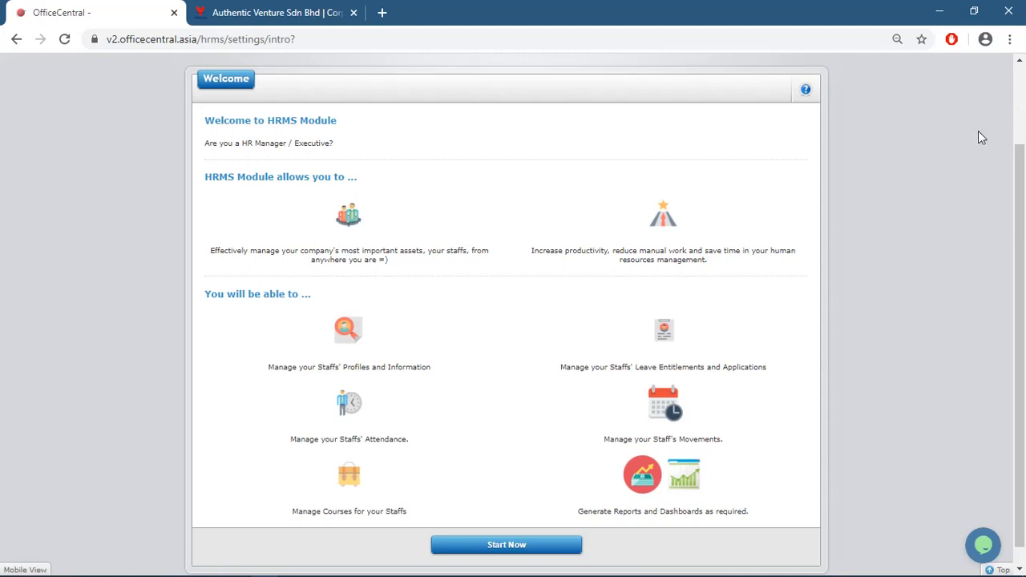
left_click_drag(1024, 228, 1023, 141)
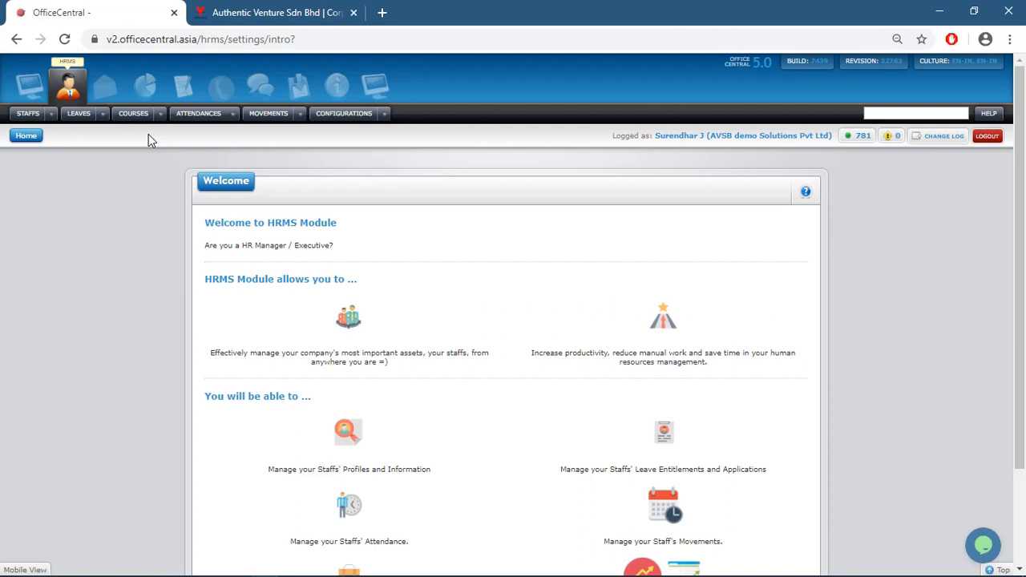
left_click(384, 114)
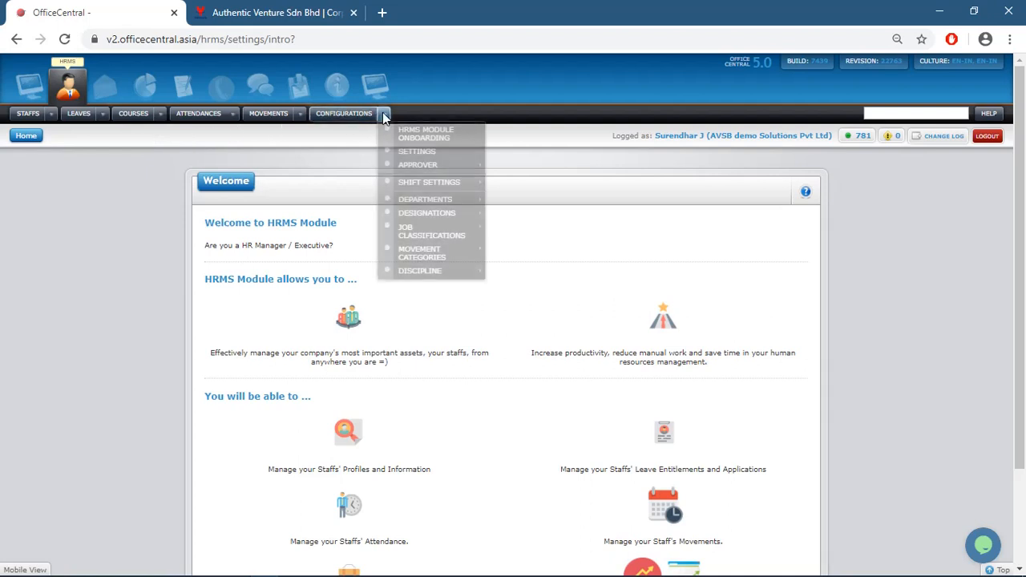
View the HRMS Settings page with company time in 9:00 and time out 18:00
left_click(411, 157)
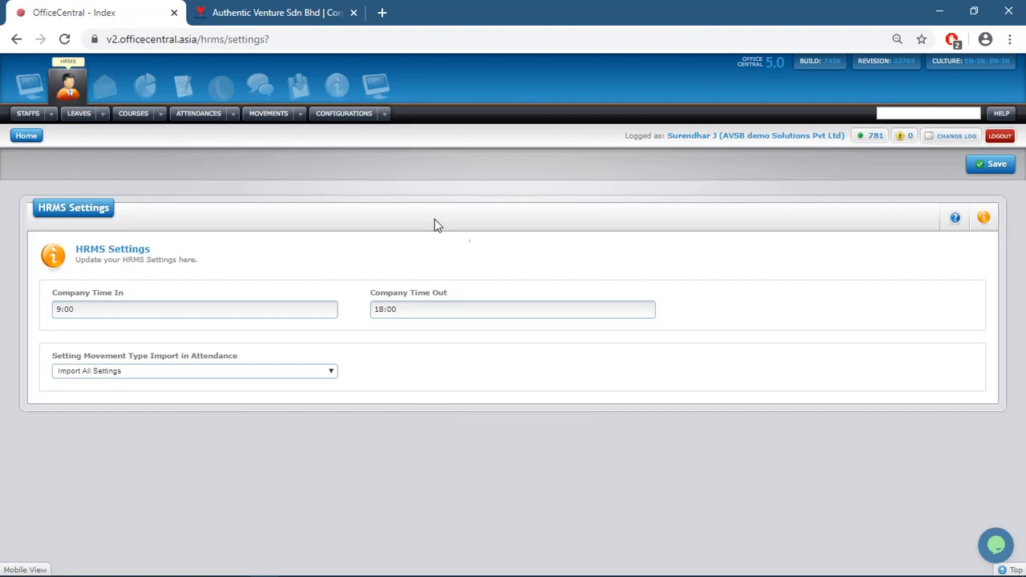
left_click(381, 116)
From the Approver list, open the first staff member's approvers and start adding a course approver
mouse_move(405, 167)
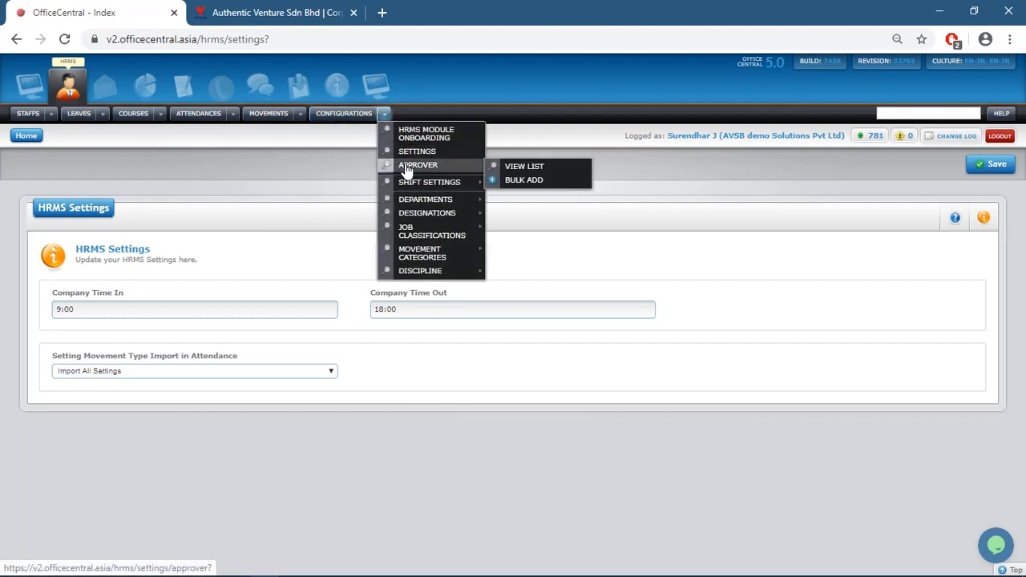
left_click(521, 170)
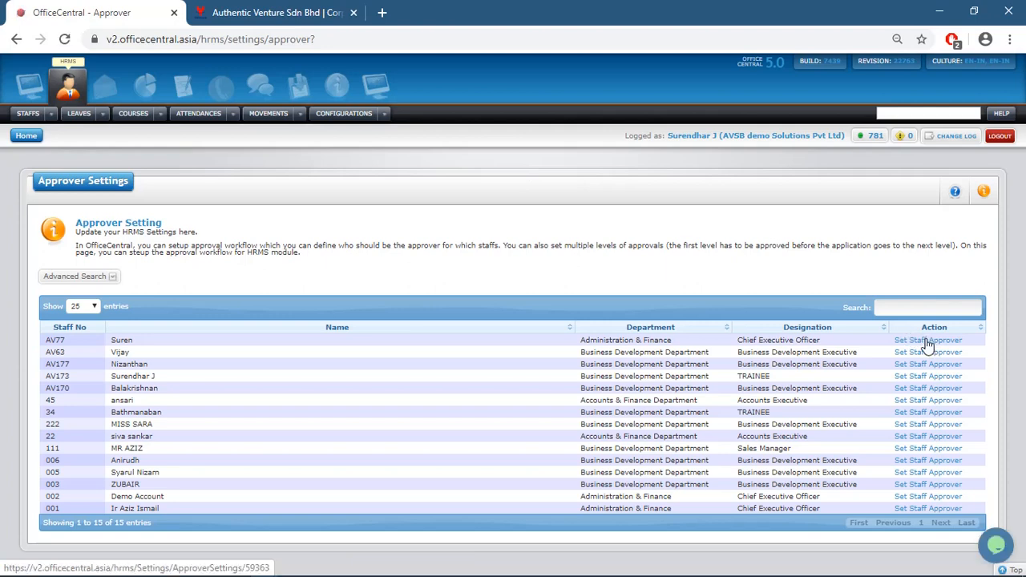
left_click(927, 341)
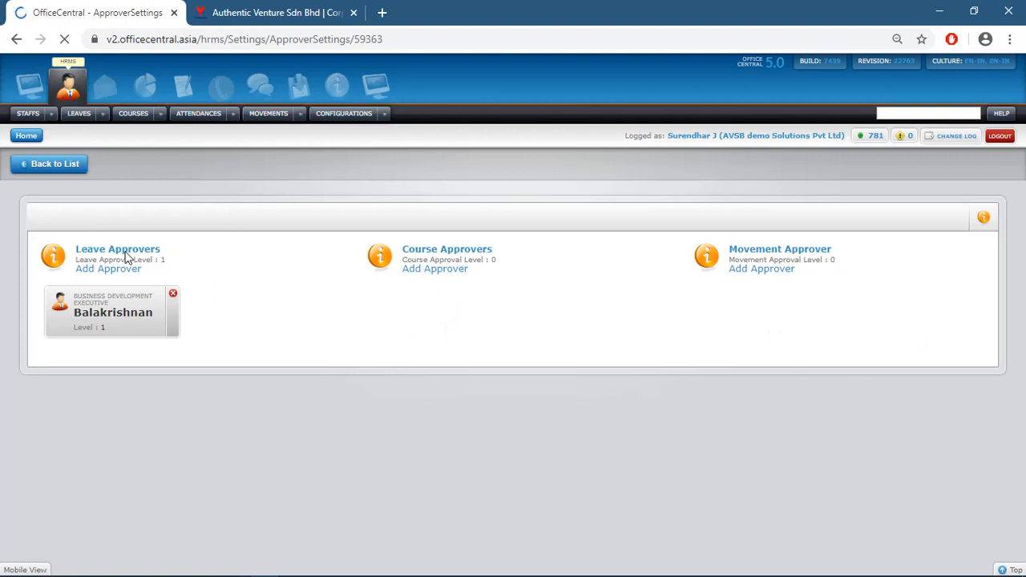
mouse_move(122, 319)
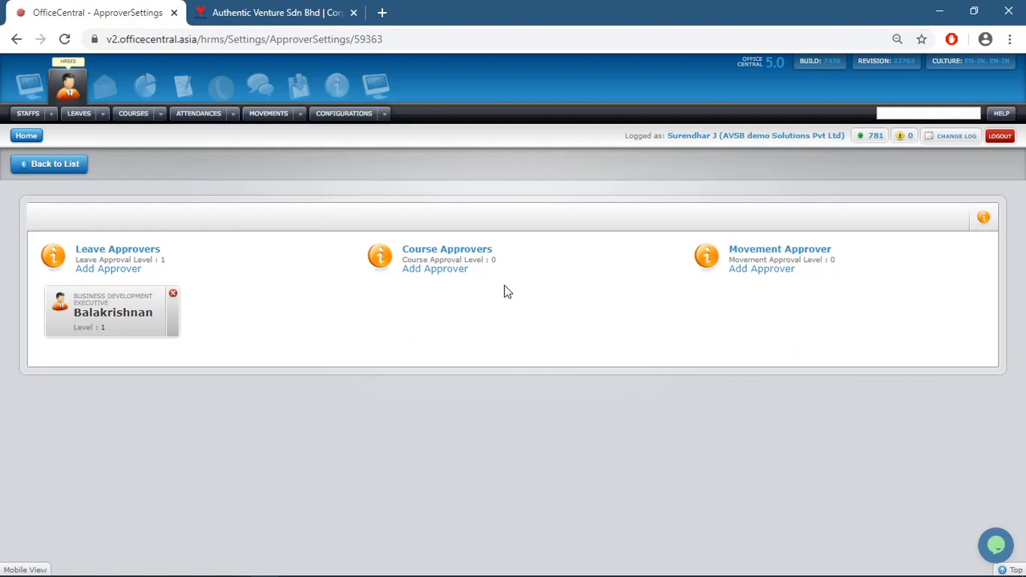
left_click(463, 272)
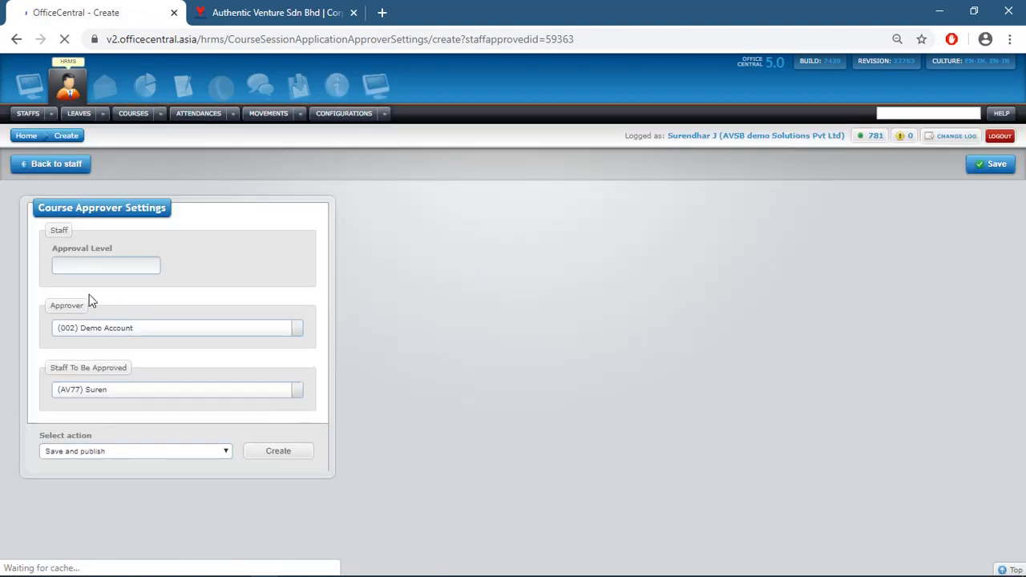
Add a level-1 course approver and a level-1 Company Purpose movement approver
left_click(88, 264)
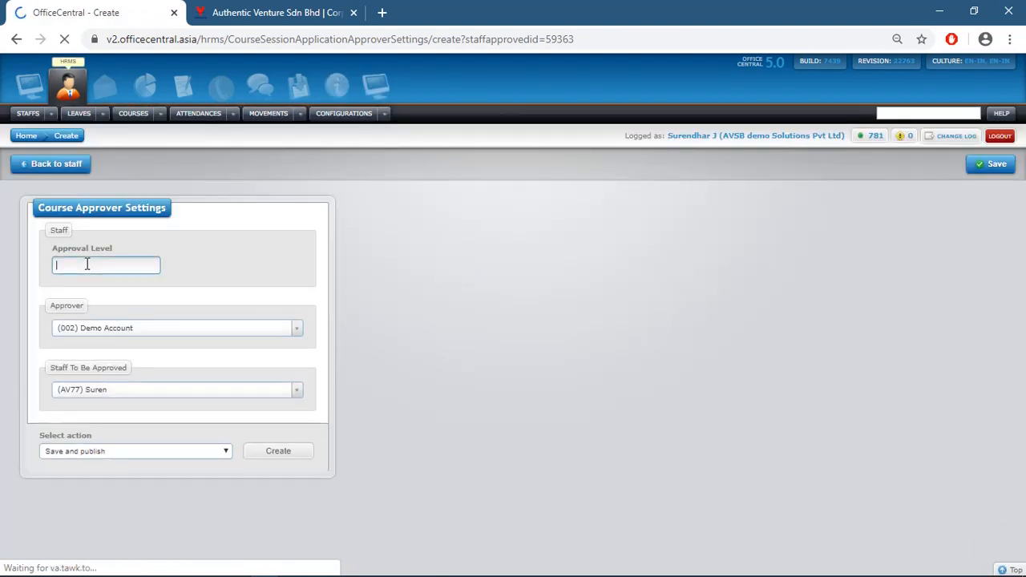
type("1")
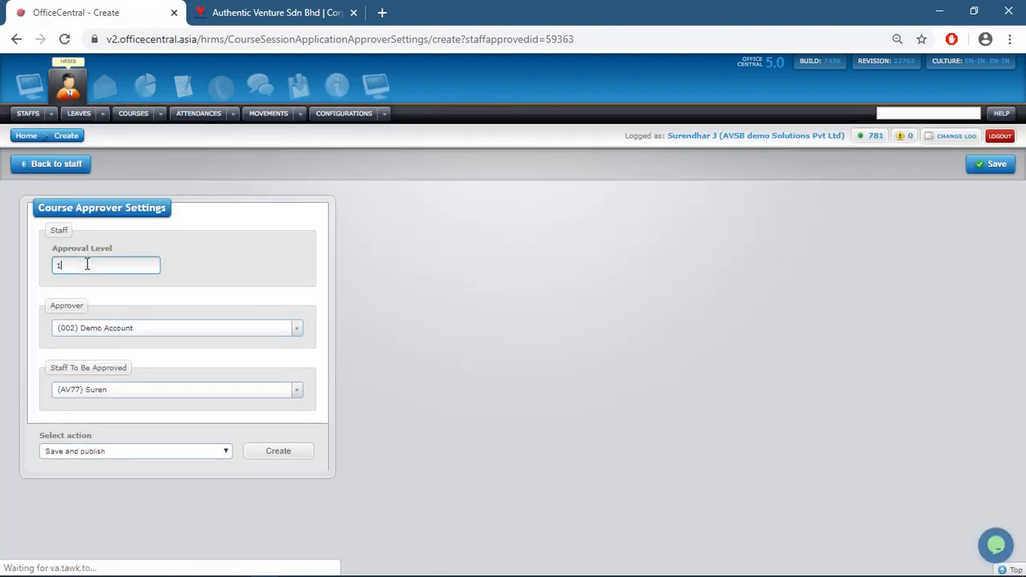
left_click(292, 331)
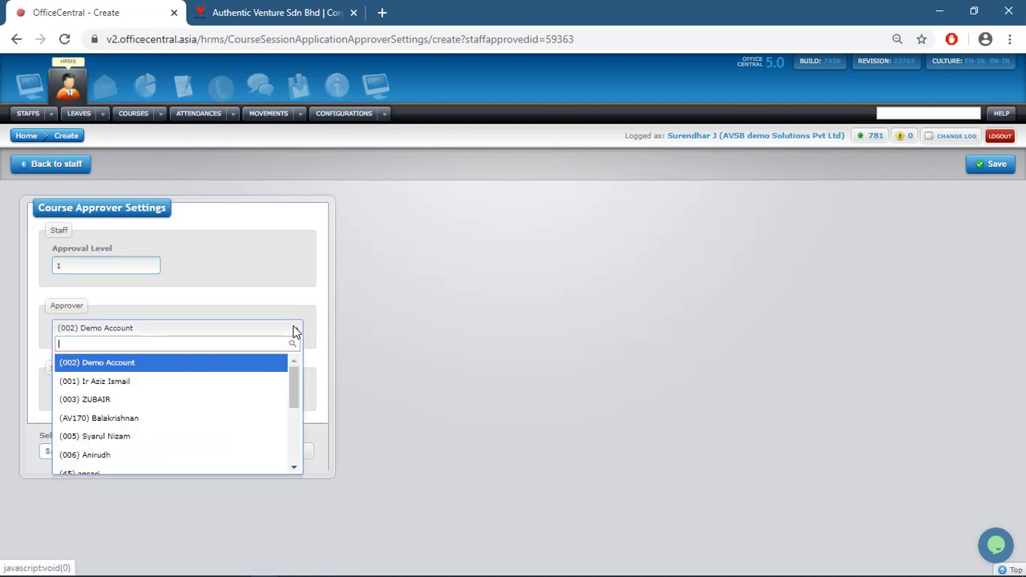
left_click(179, 399)
left_click(275, 454)
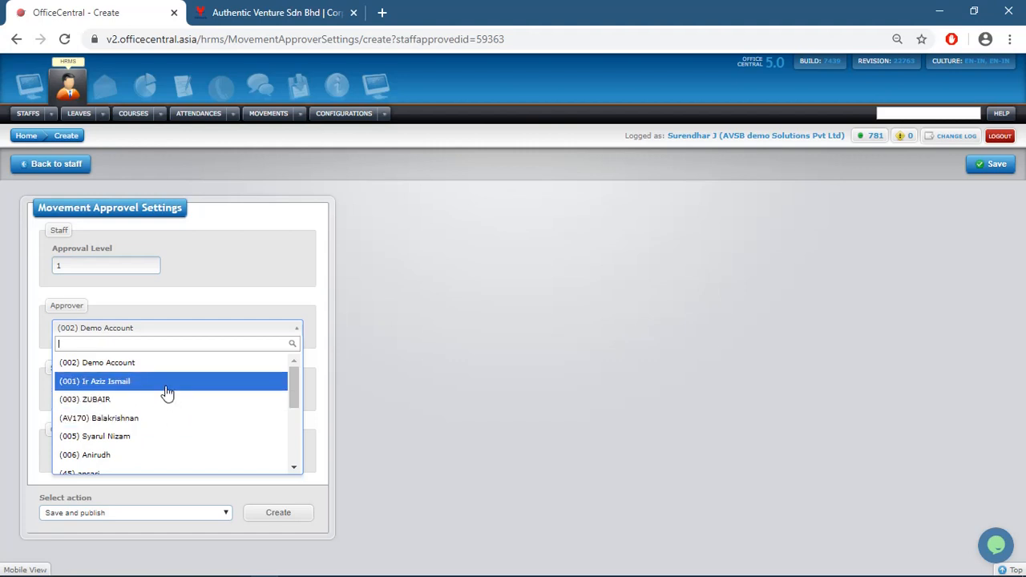
left_click(160, 388)
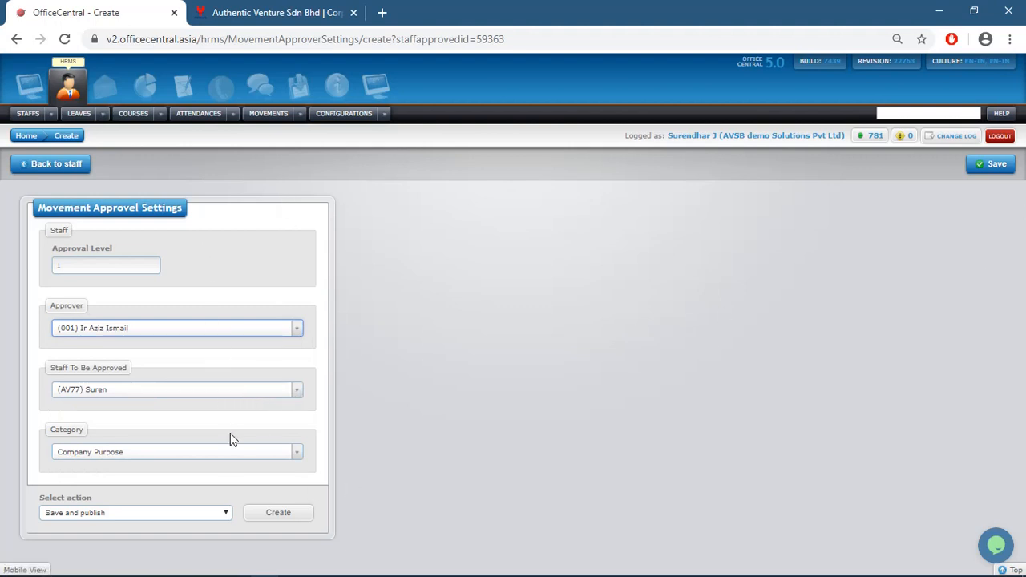
left_click(287, 517)
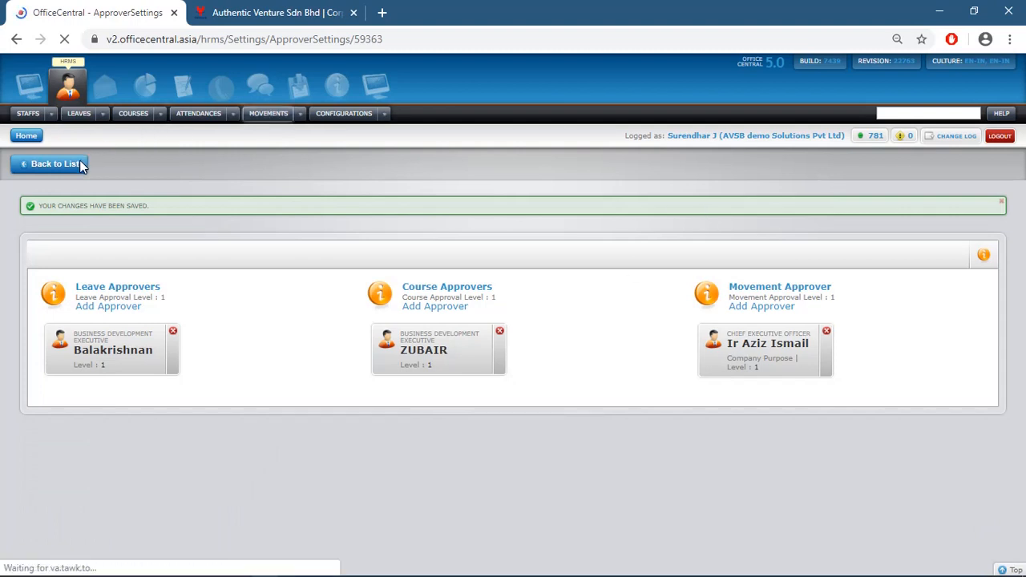
Open the Shift Groups list, dismiss the job notification, and start a new shift group
left_click(388, 111)
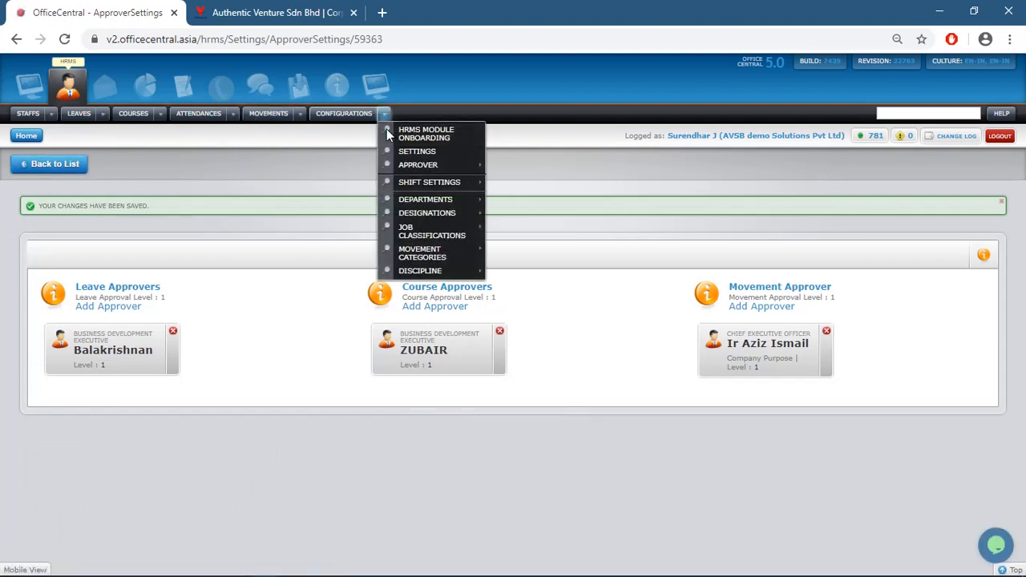
mouse_move(405, 183)
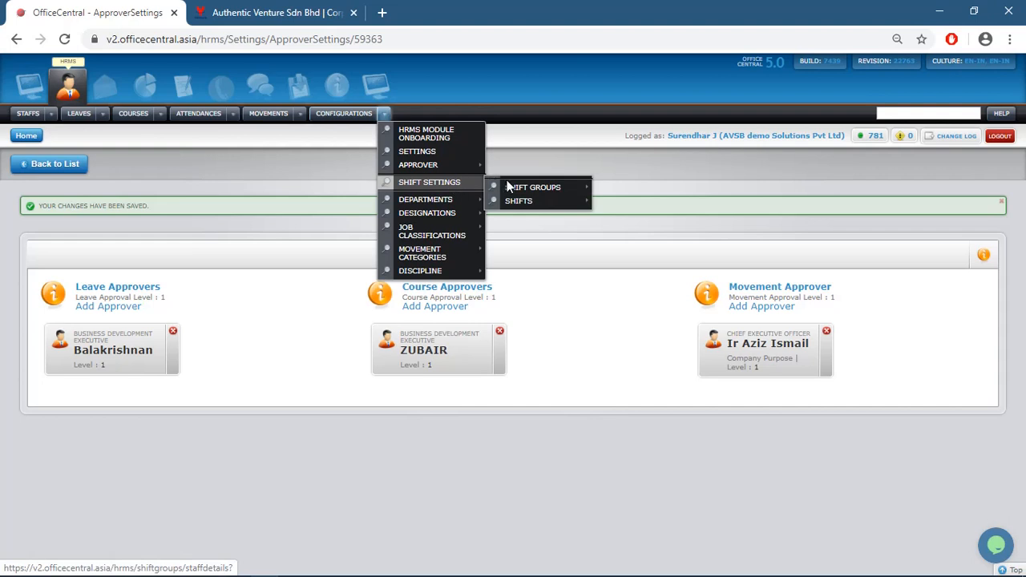
left_click(531, 190)
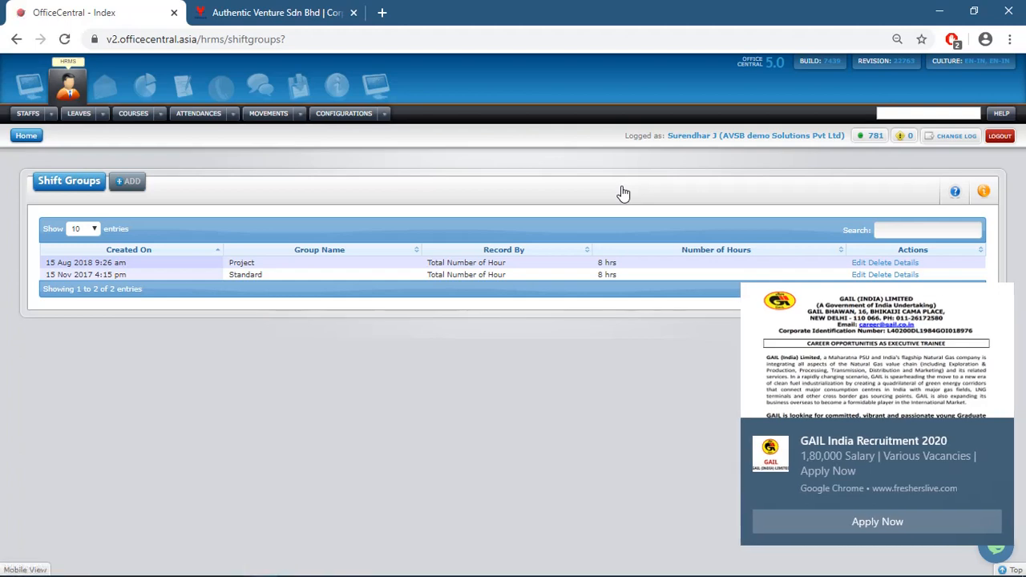
left_click(998, 433)
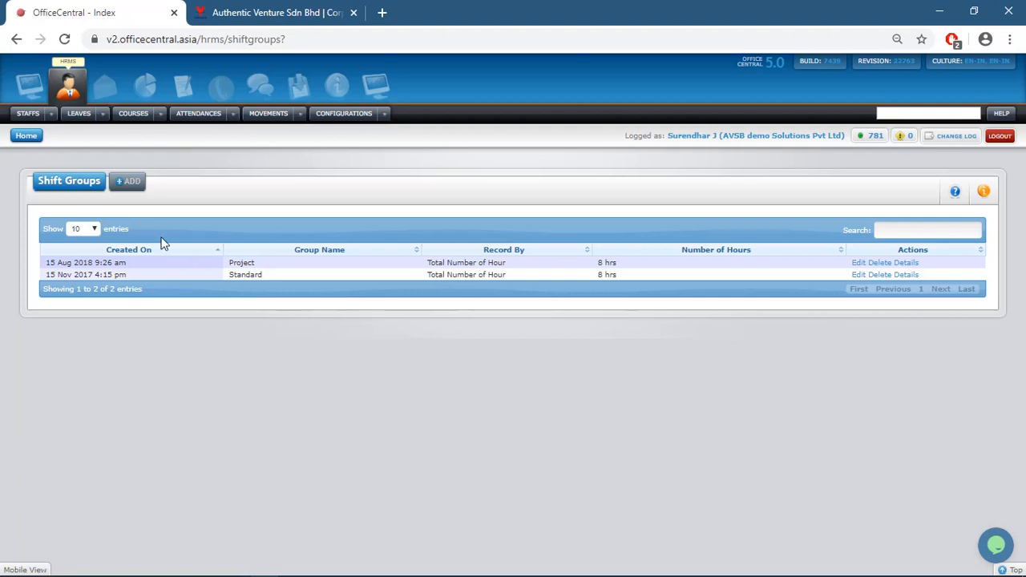
left_click(124, 191)
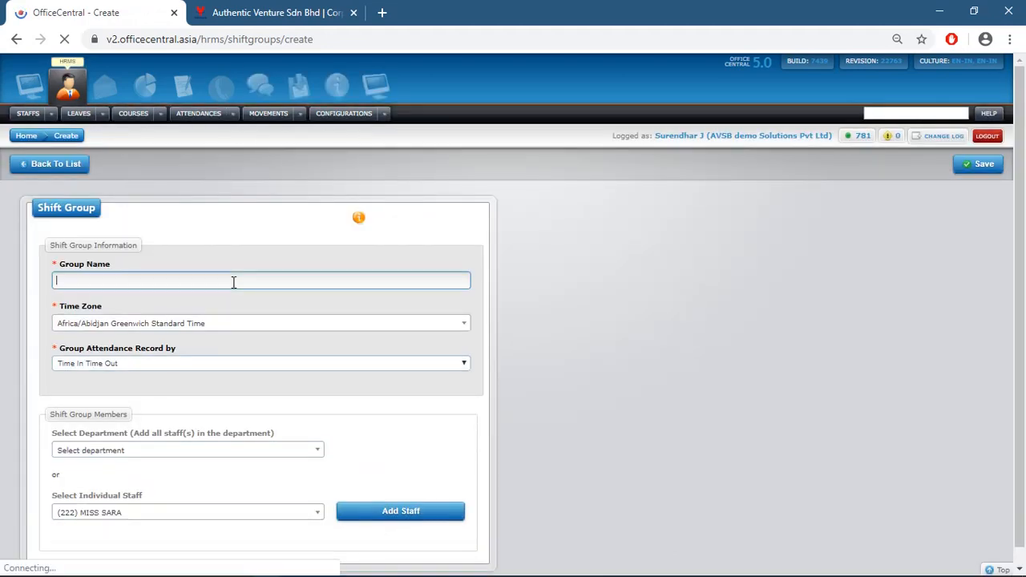
left_click(348, 328)
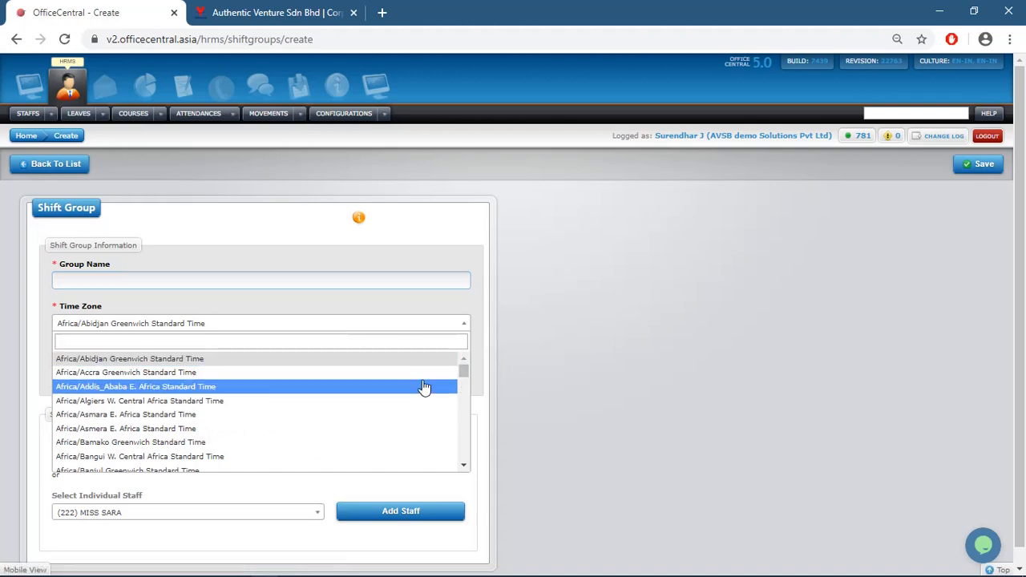
mouse_move(462, 376)
left_mouse_down()
mouse_move(462, 402)
mouse_move(467, 365)
left_mouse_up()
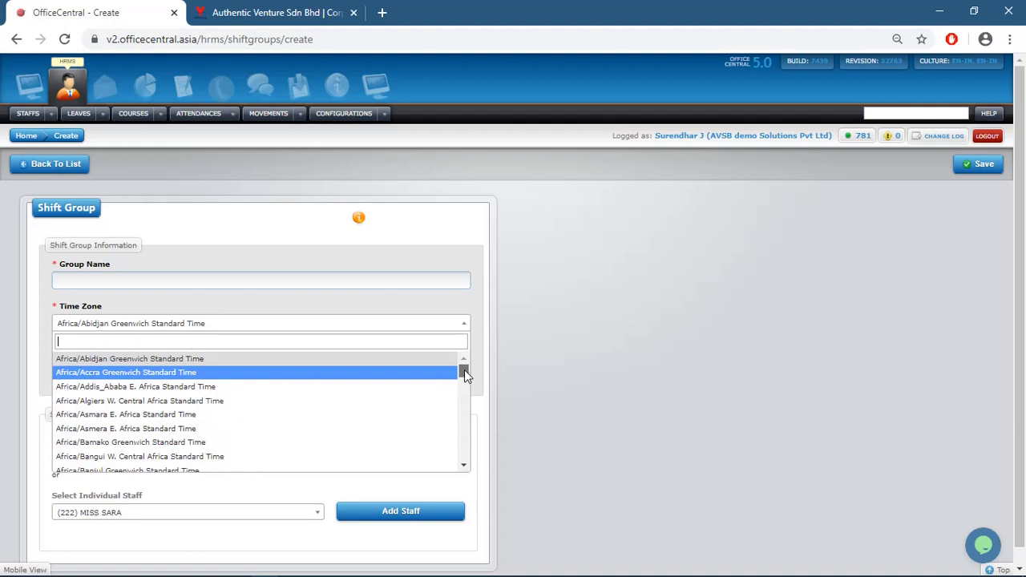
left_click(537, 317)
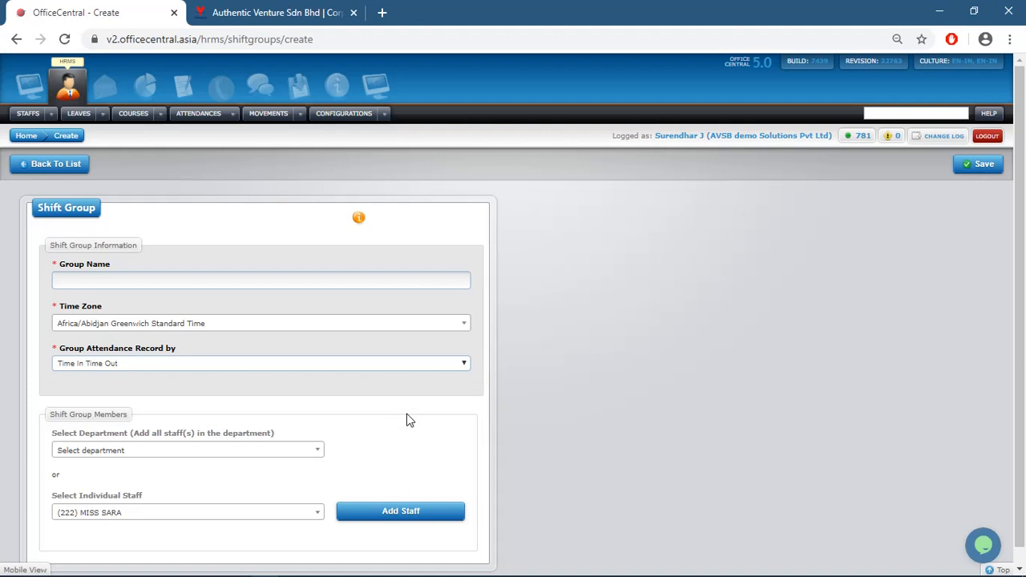
left_click(464, 365)
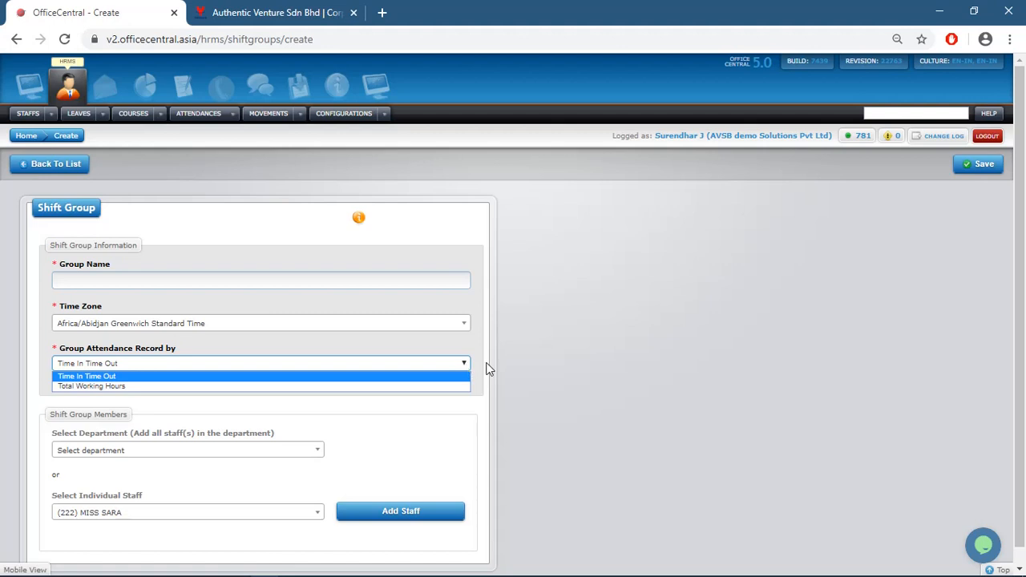
left_click(528, 357)
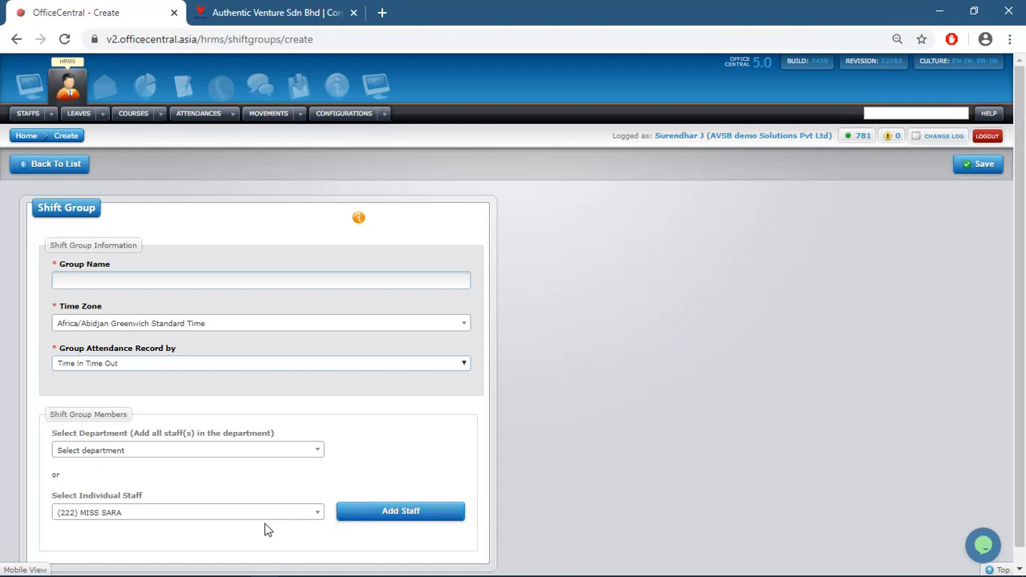
left_click(322, 454)
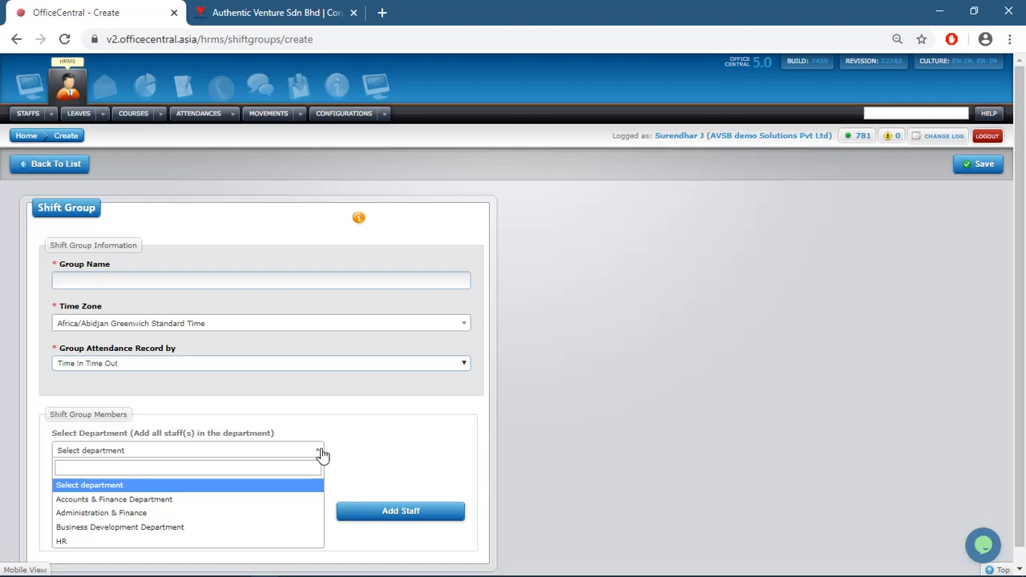
left_click(594, 373)
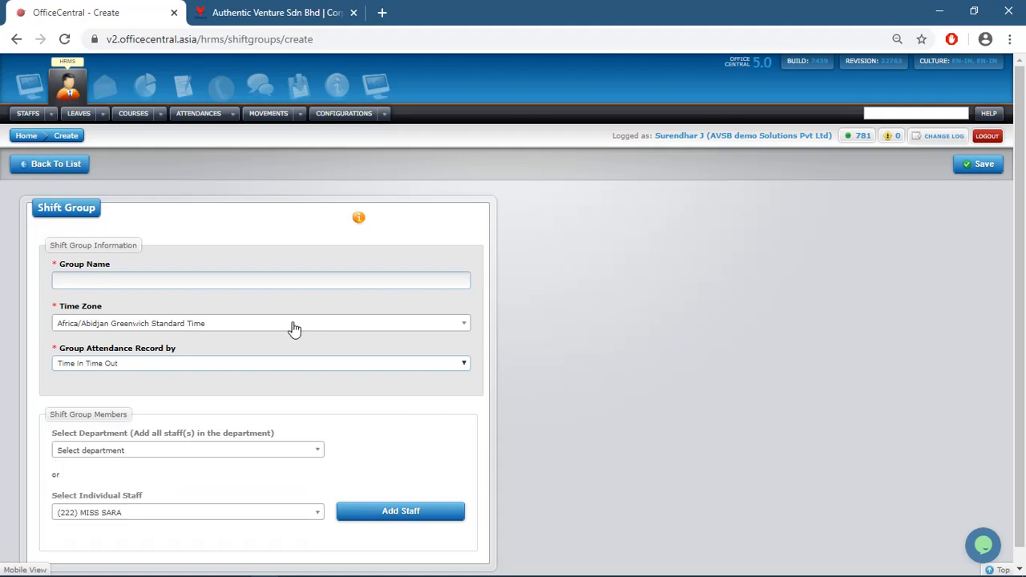
left_click(383, 114)
mouse_move(401, 184)
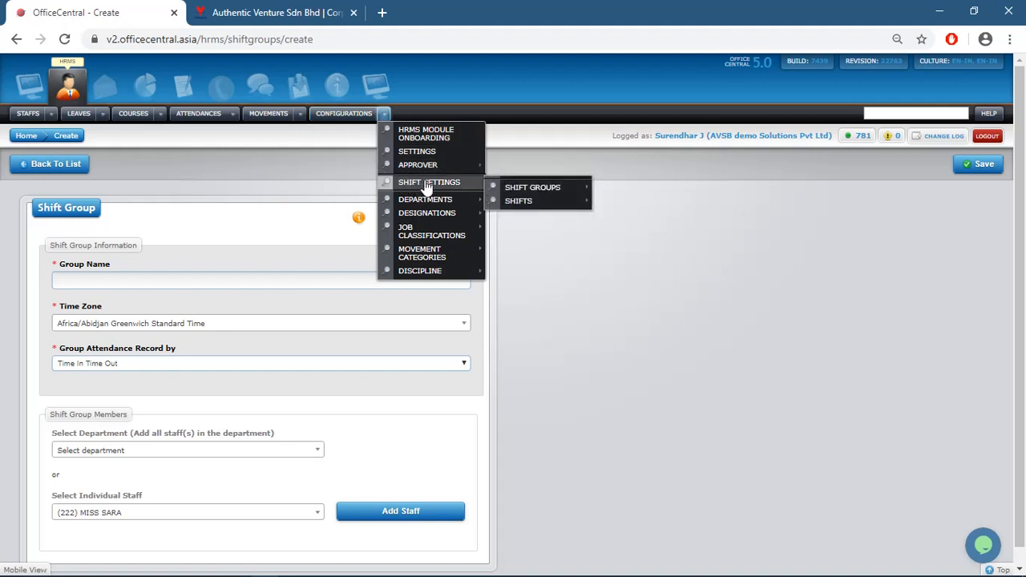
Open the Departments list and start a blank new department form
mouse_move(463, 203)
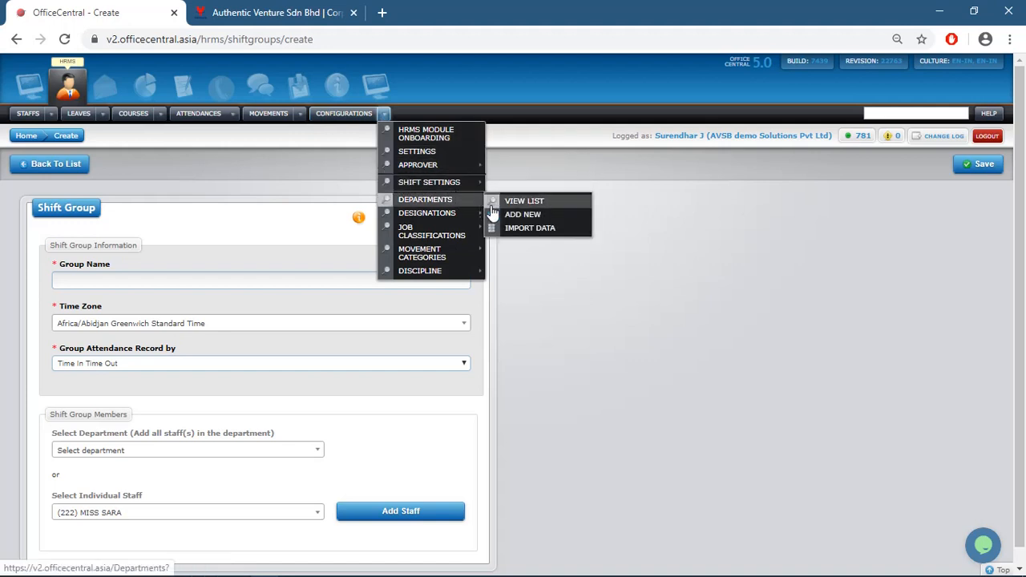
left_click(524, 204)
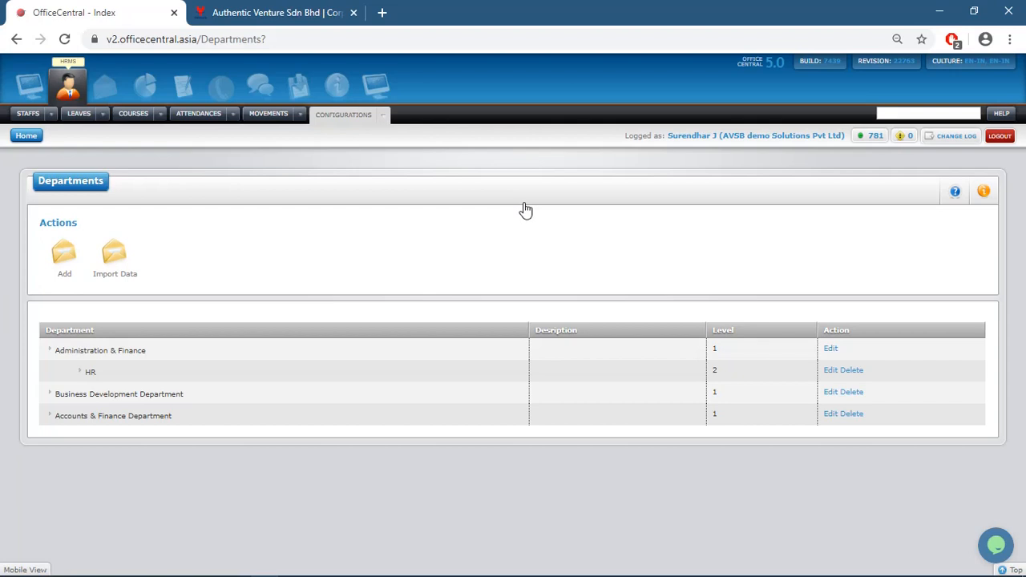
left_click(68, 259)
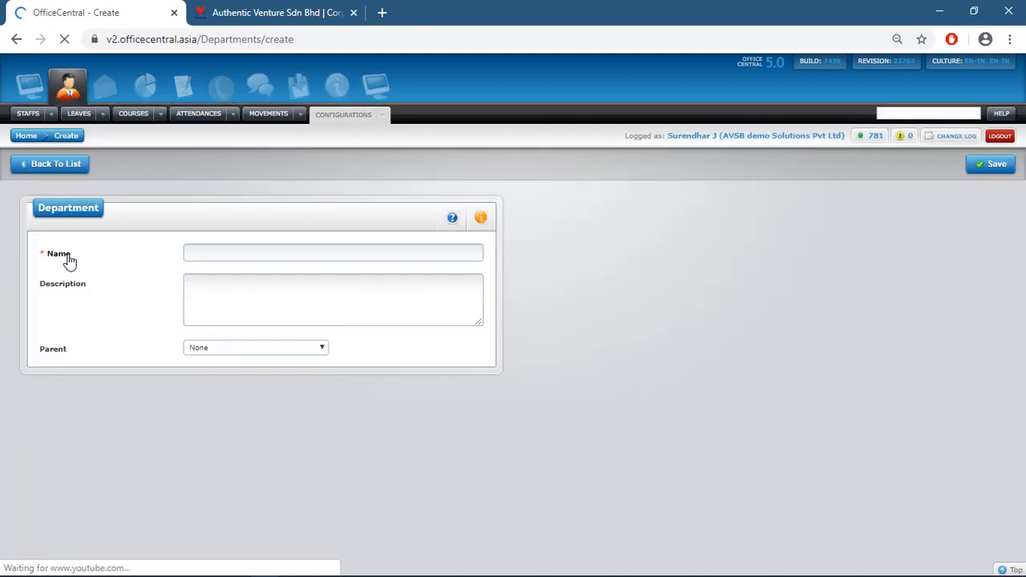
Save department FIELD SALES, described 'SALES IN FIELD', under Business Development Department
left_click(251, 256)
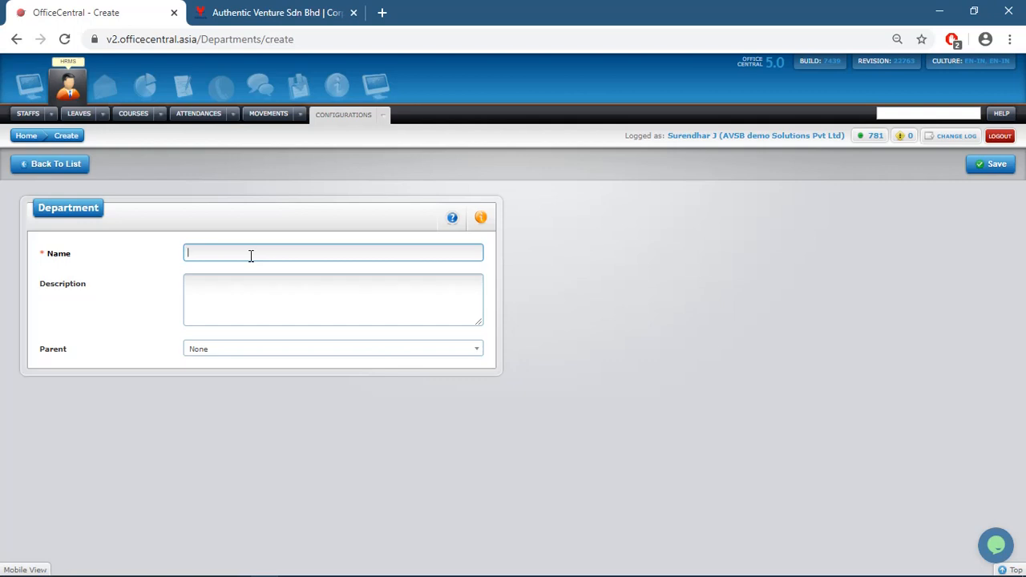
type("FIELD SALES")
left_click(248, 286)
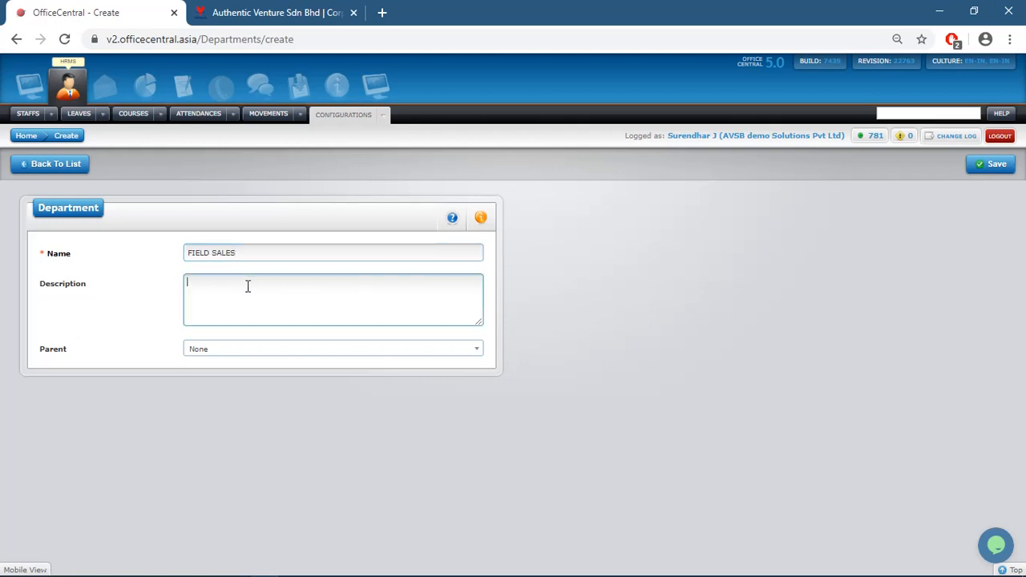
type("SALES IN FIELD")
left_click(238, 353)
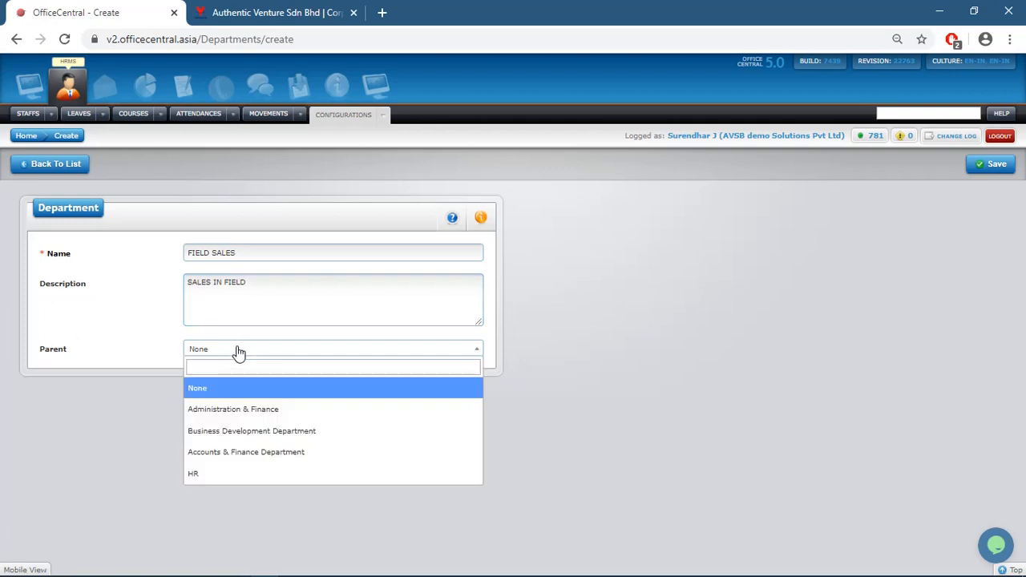
left_click(260, 433)
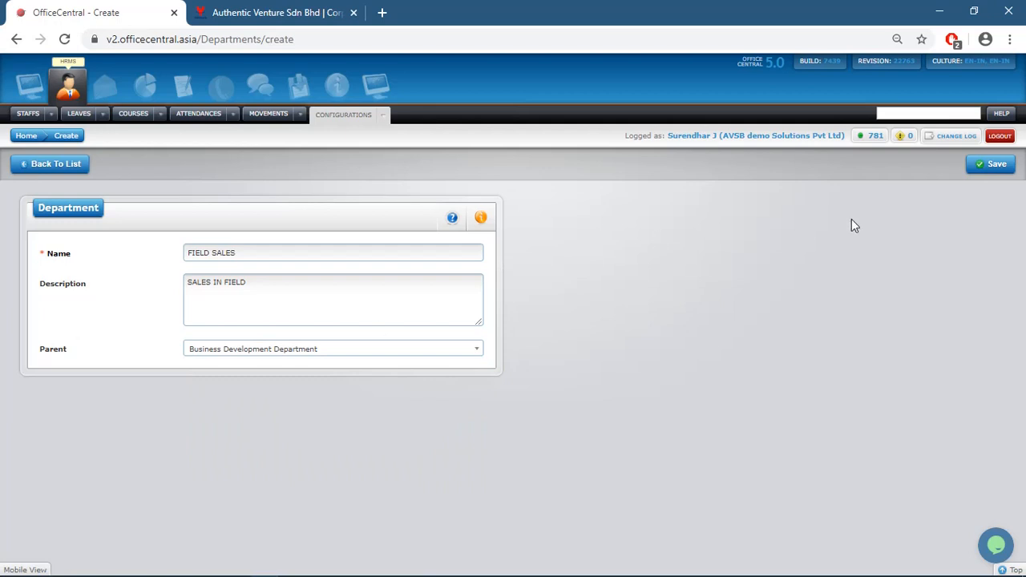
left_click(1006, 167)
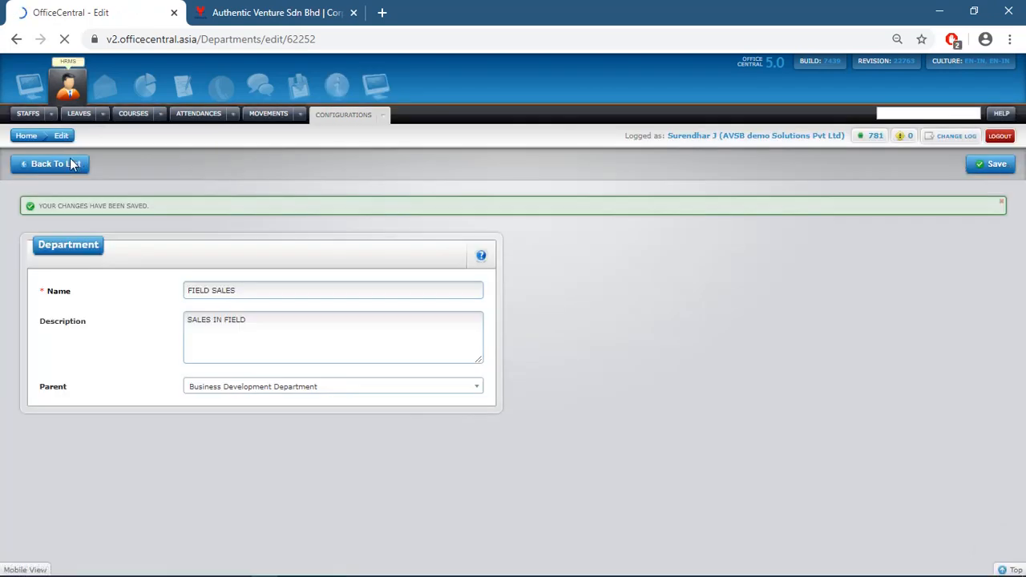
left_click(66, 160)
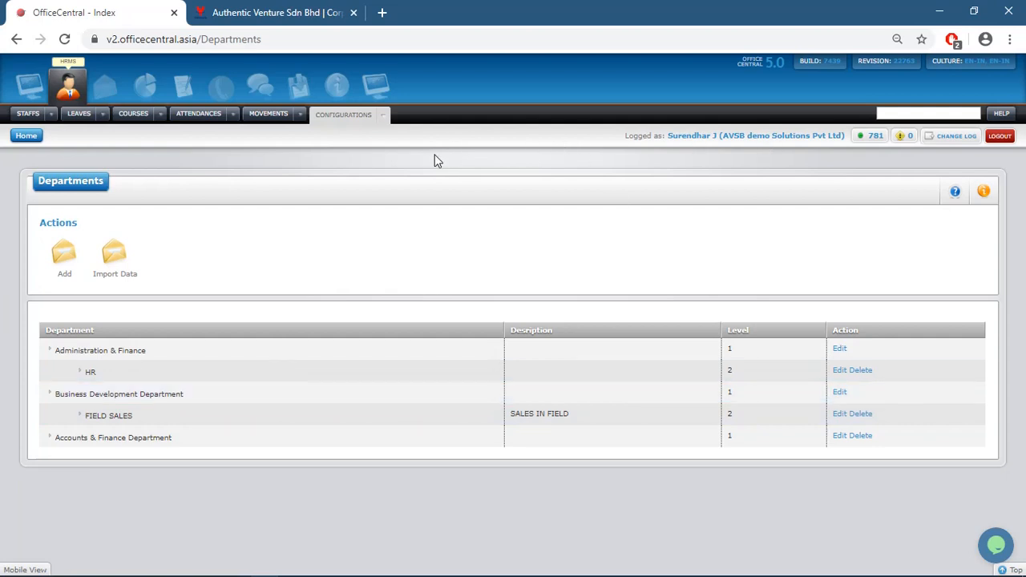
Open the Designations list showing seven entries like TRAINEE, HR Manager and Sales Manager
left_click(383, 116)
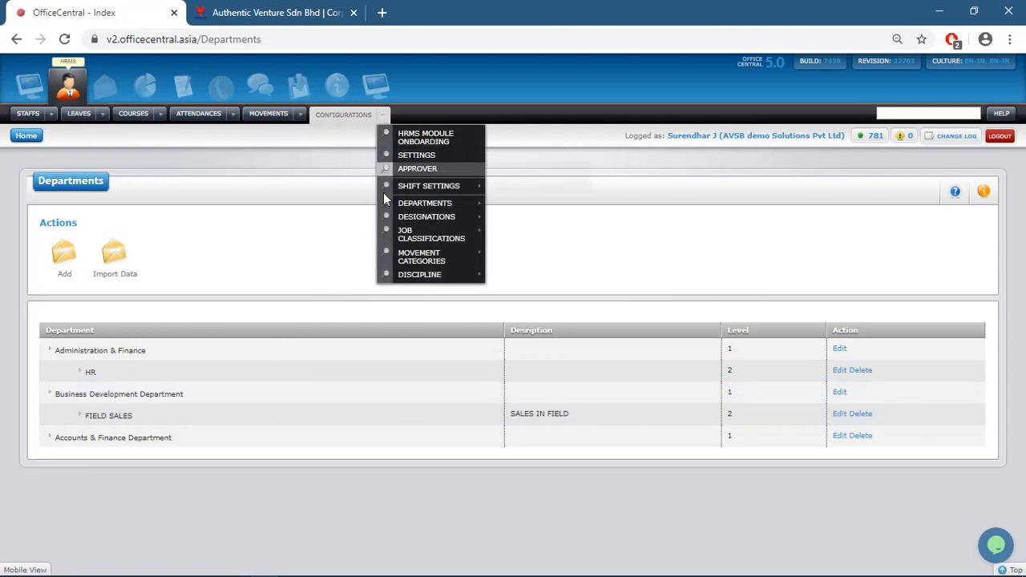
mouse_move(420, 238)
mouse_move(451, 224)
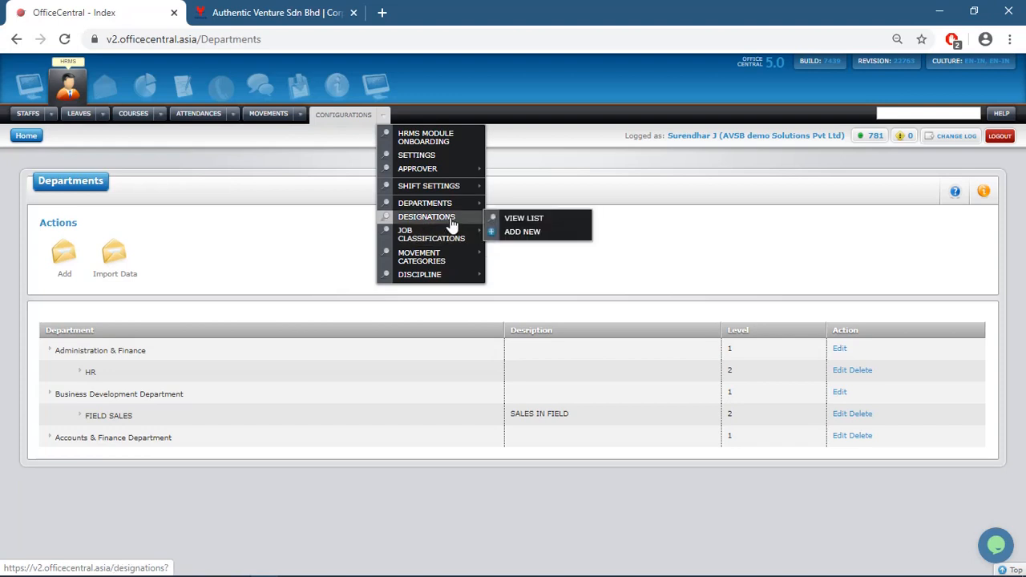
left_click(519, 221)
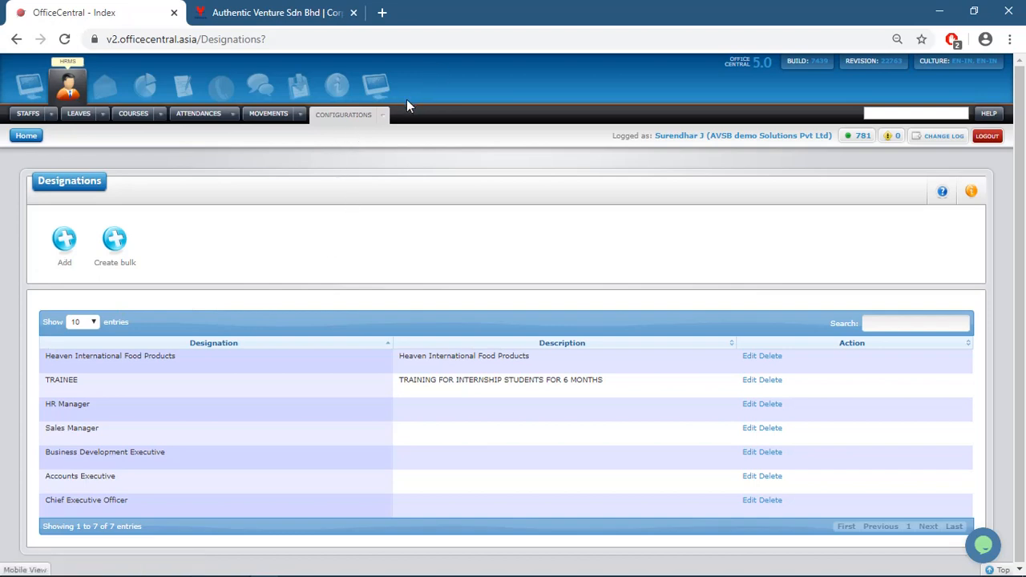
mouse_move(386, 117)
mouse_move(404, 236)
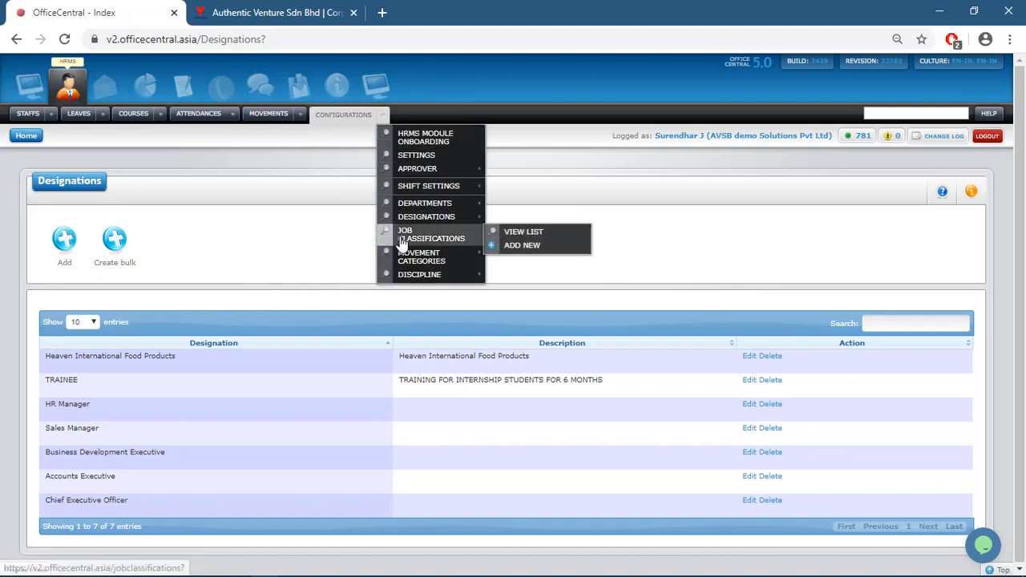
View the Job Classifications list: Executive, Manager, Top Management and TRAINEE
left_click(520, 233)
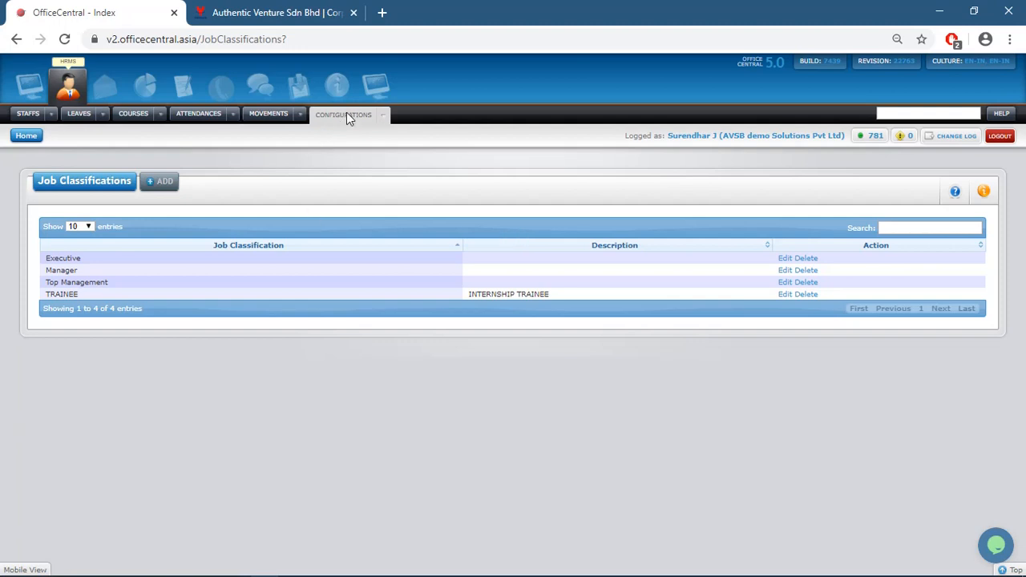
left_click(383, 114)
Open the Movement Categories list showing Company Purpose and Time Off
mouse_move(424, 261)
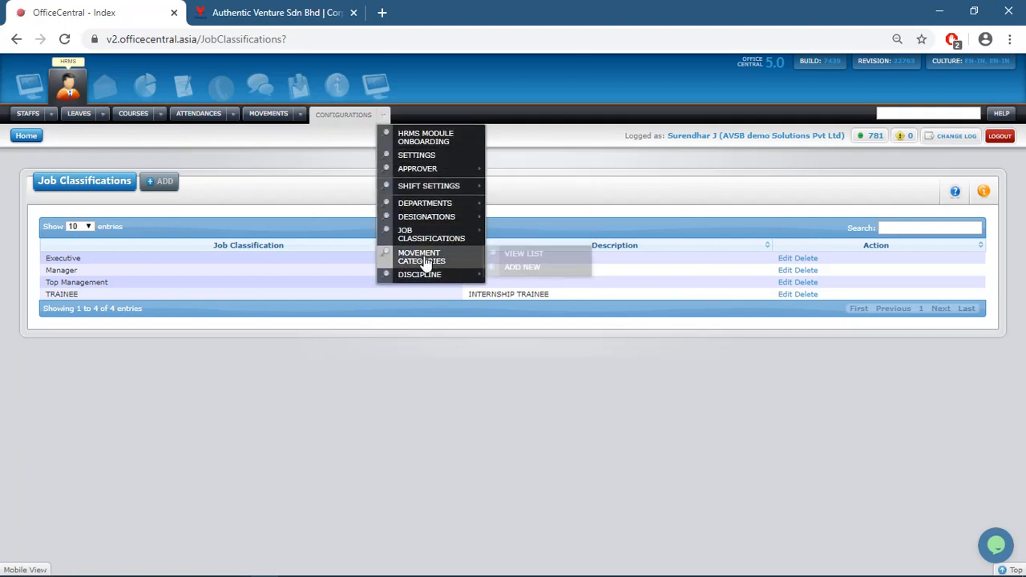
left_click(507, 258)
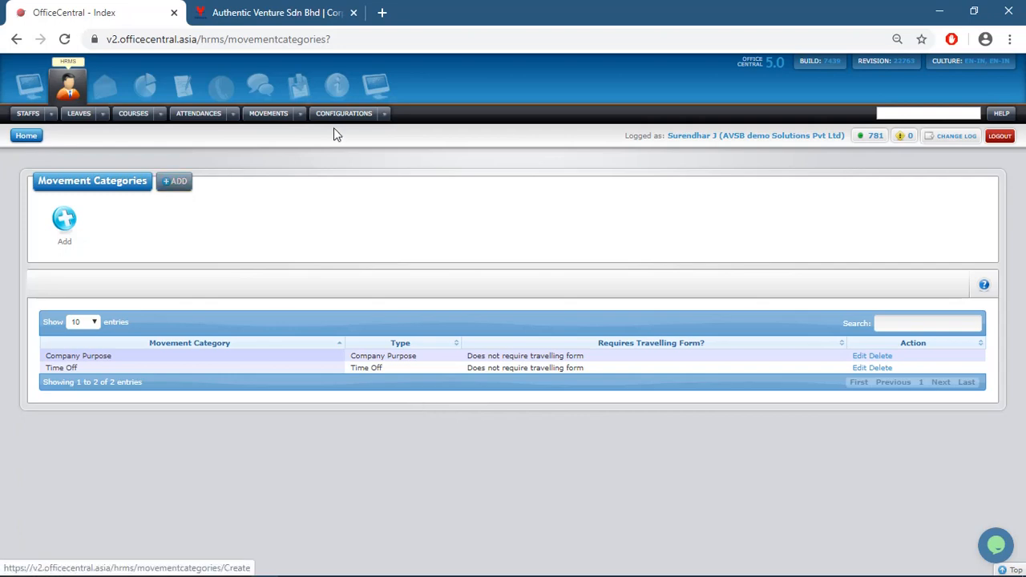
left_click(383, 115)
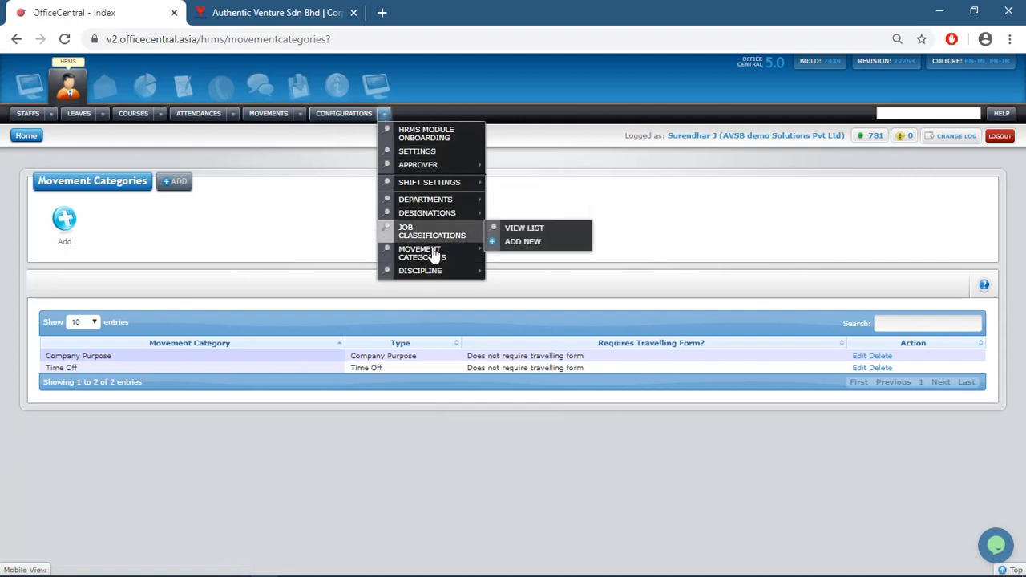
mouse_move(470, 272)
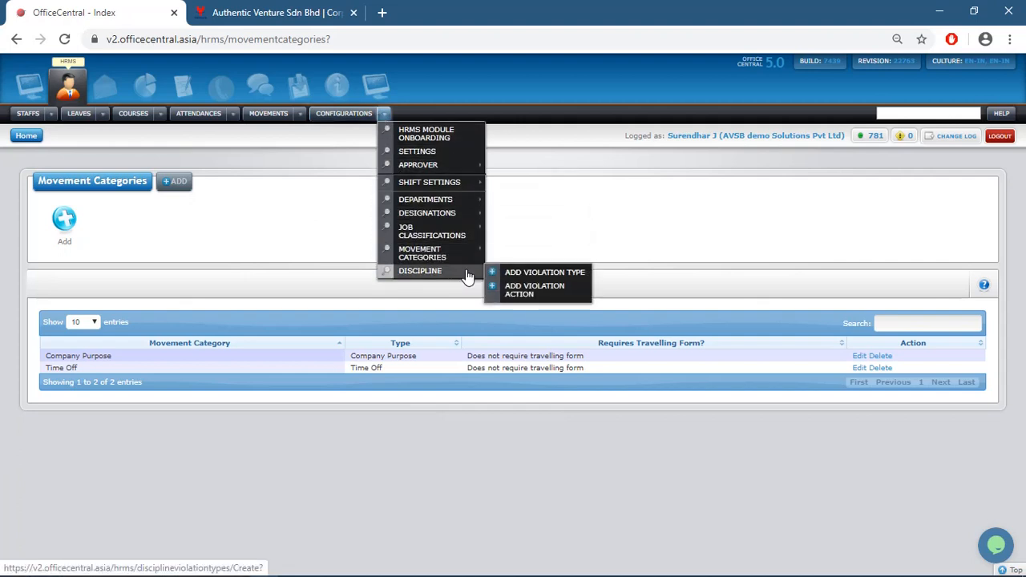
View the Add Violation Type form, then open a blank Create Discipline Action Taken form
left_click(542, 279)
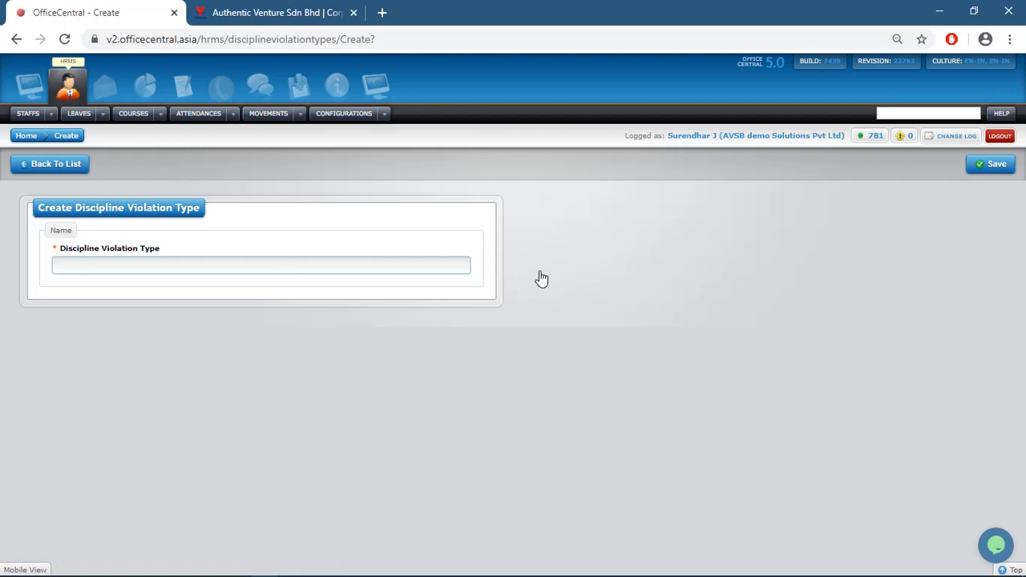
left_click(229, 266)
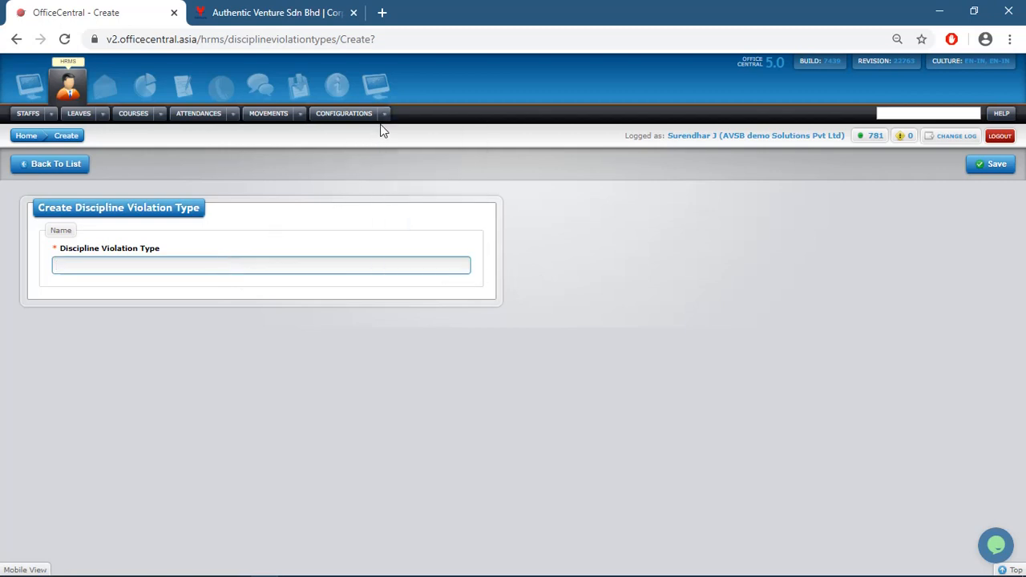
mouse_move(384, 116)
mouse_move(421, 275)
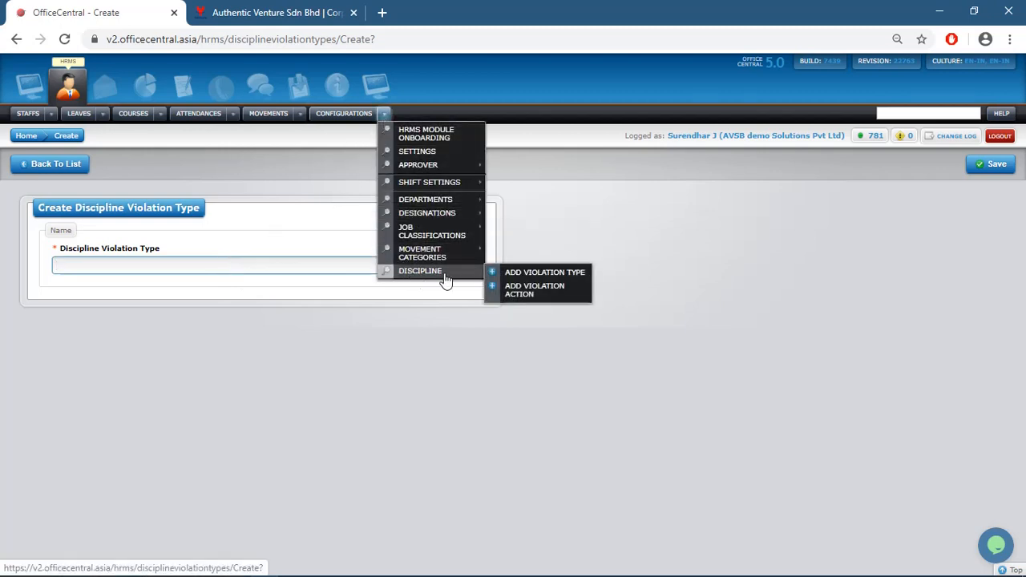
left_click(530, 295)
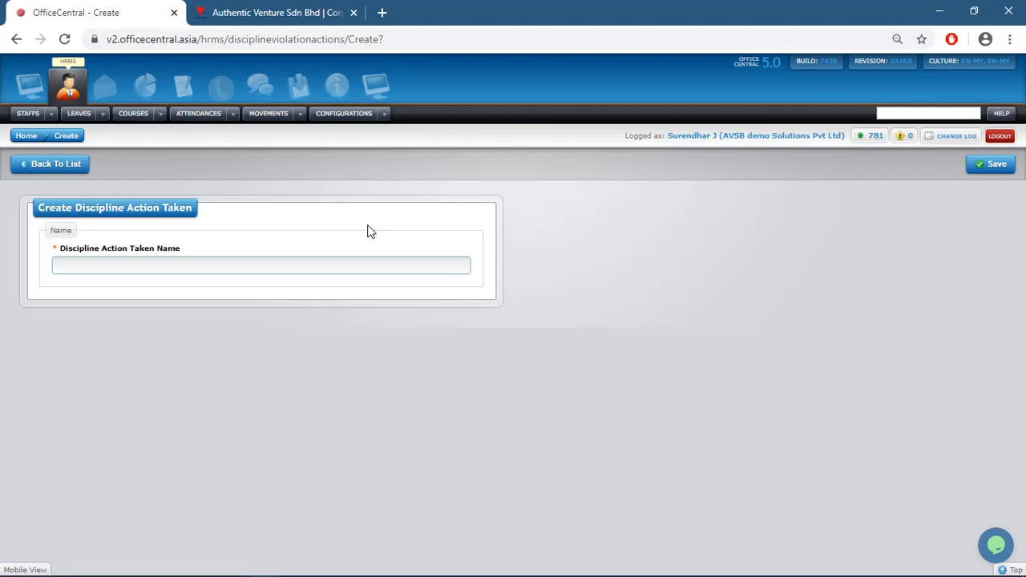
left_click(385, 115)
Go to the staff list and start a new staff record
left_click(50, 114)
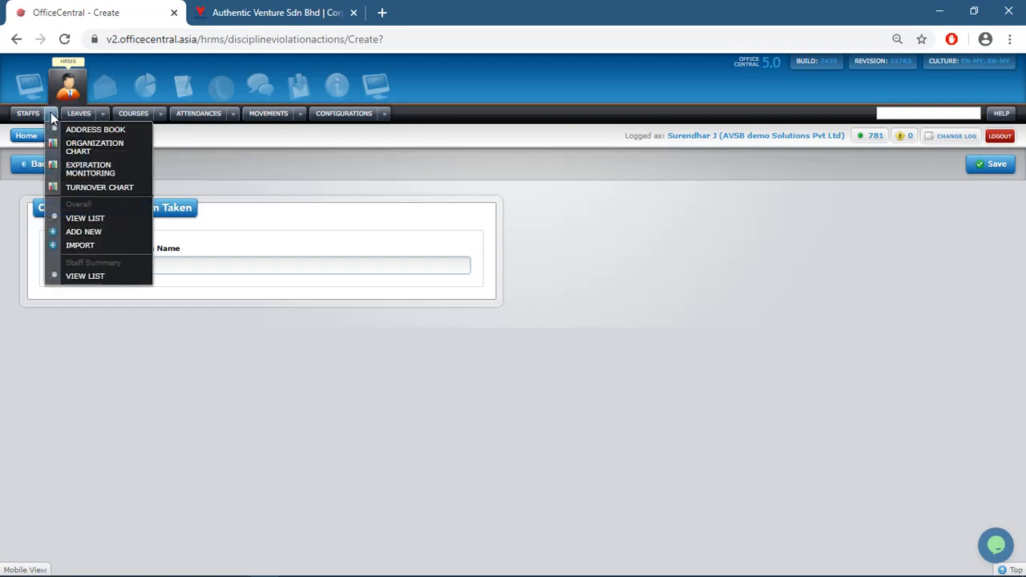
left_click(69, 221)
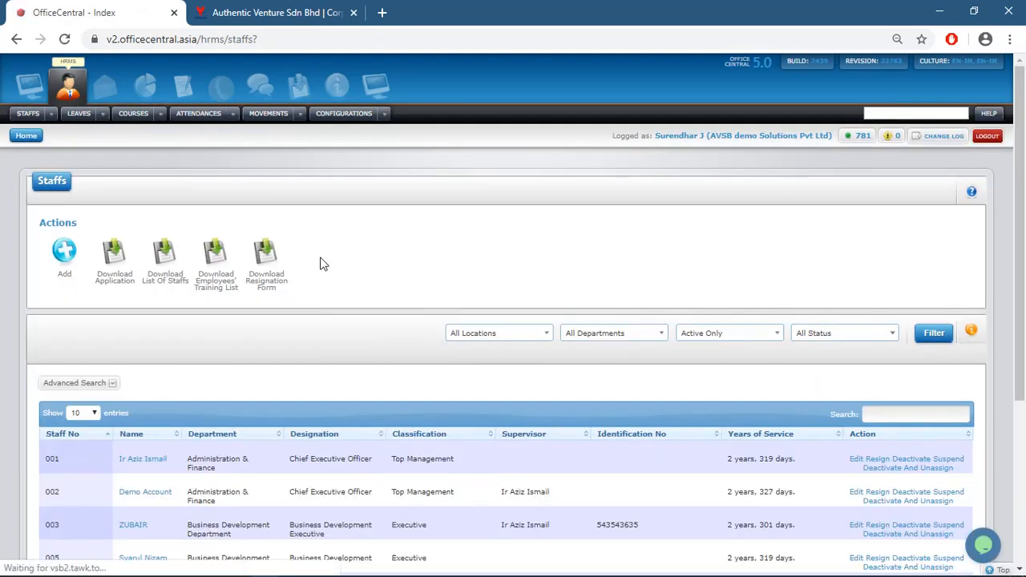
left_click(66, 254)
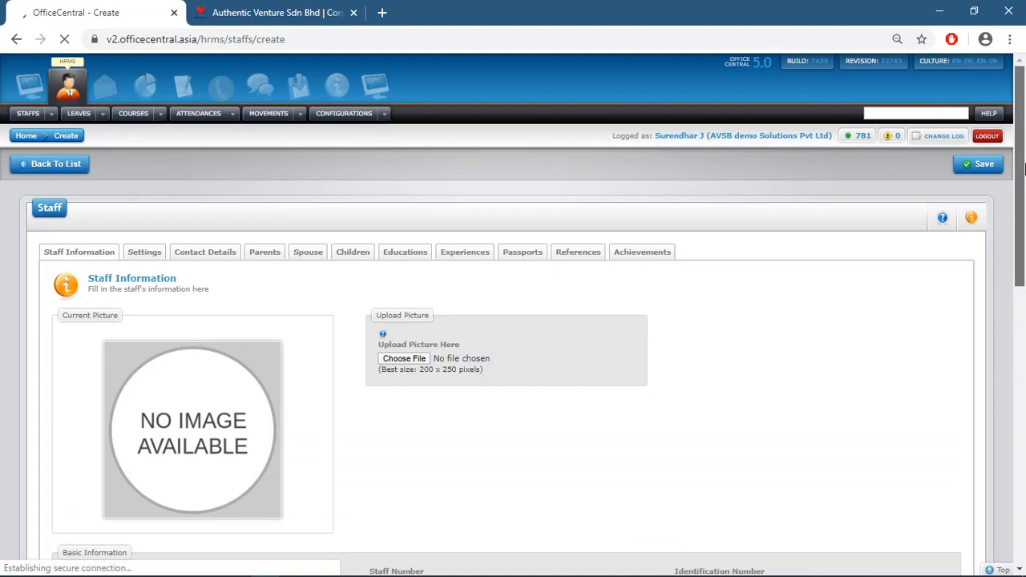
Scroll through the form's job, probation and personal sections, then back to the top
scroll(1023, 145, "down", 1)
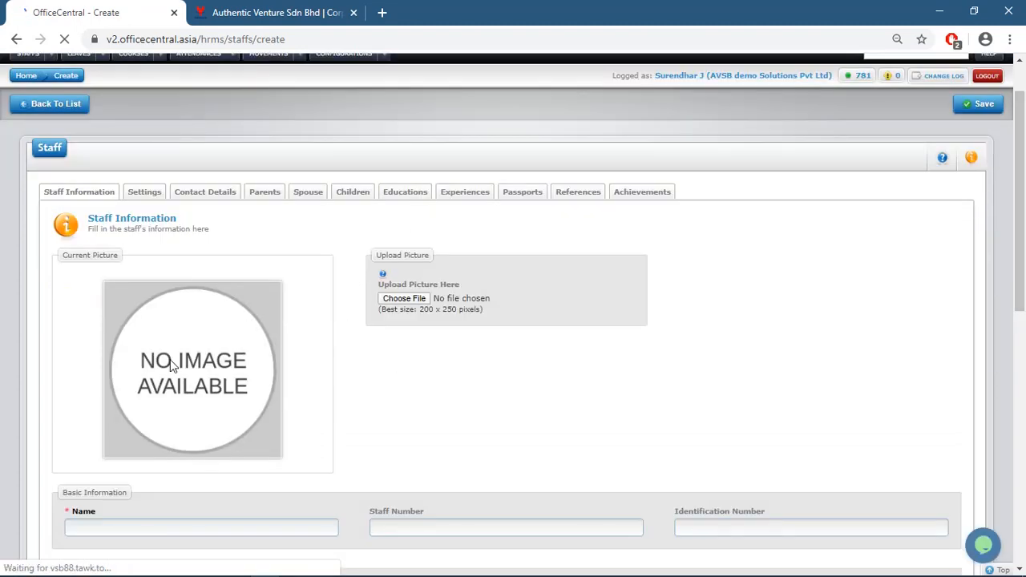
left_click_drag(1023, 213, 1024, 220)
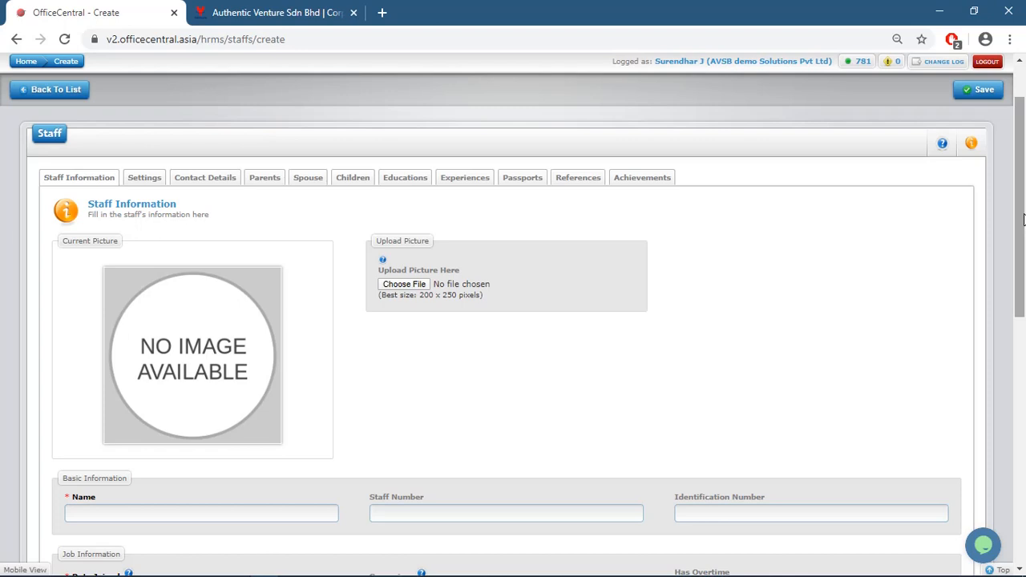
left_click_drag(1024, 219, 1024, 224)
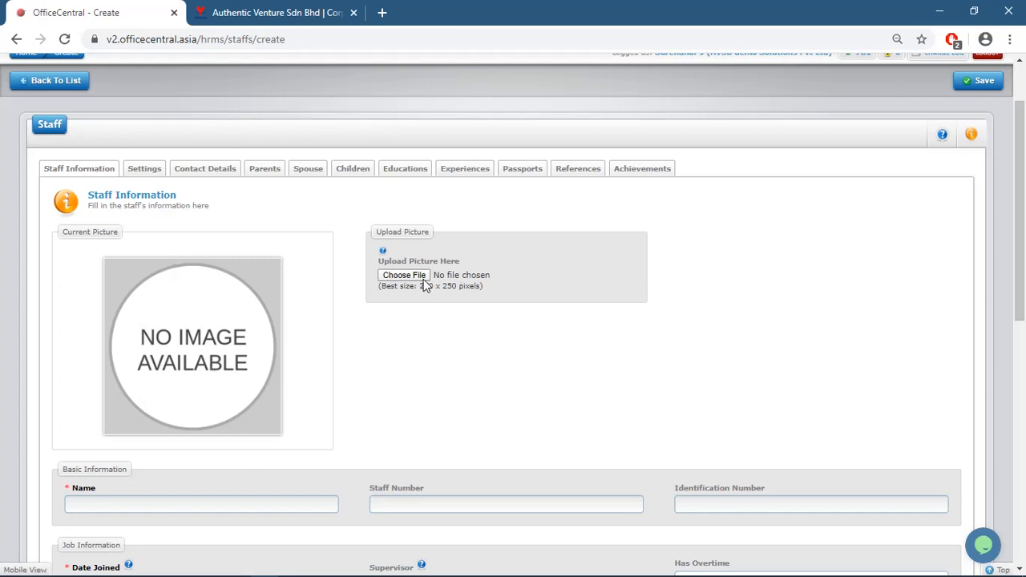
left_click_drag(1023, 230, 1024, 370)
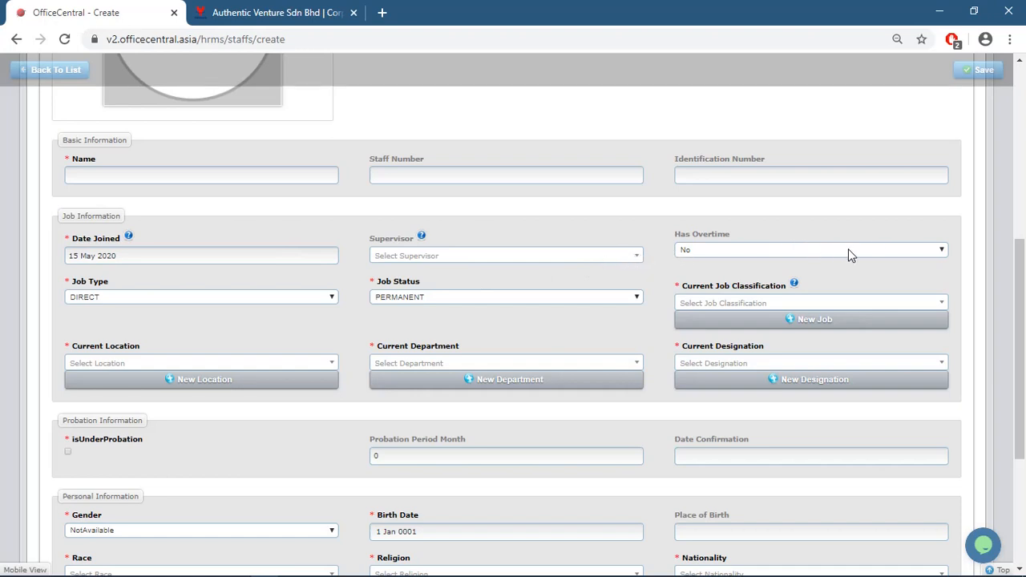
left_click_drag(1024, 307, 1024, 365)
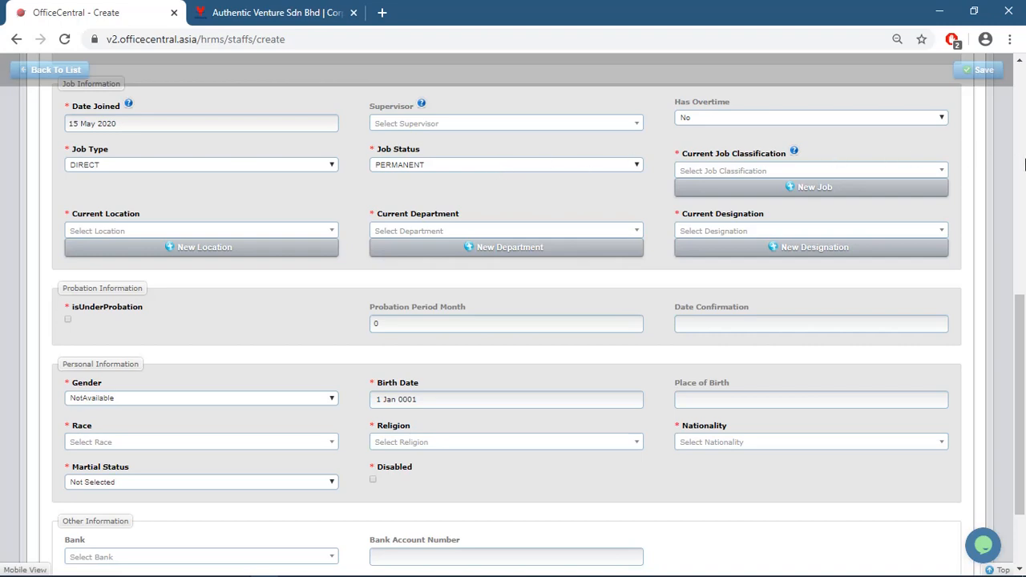
left_click_drag(1022, 324, 1023, 129)
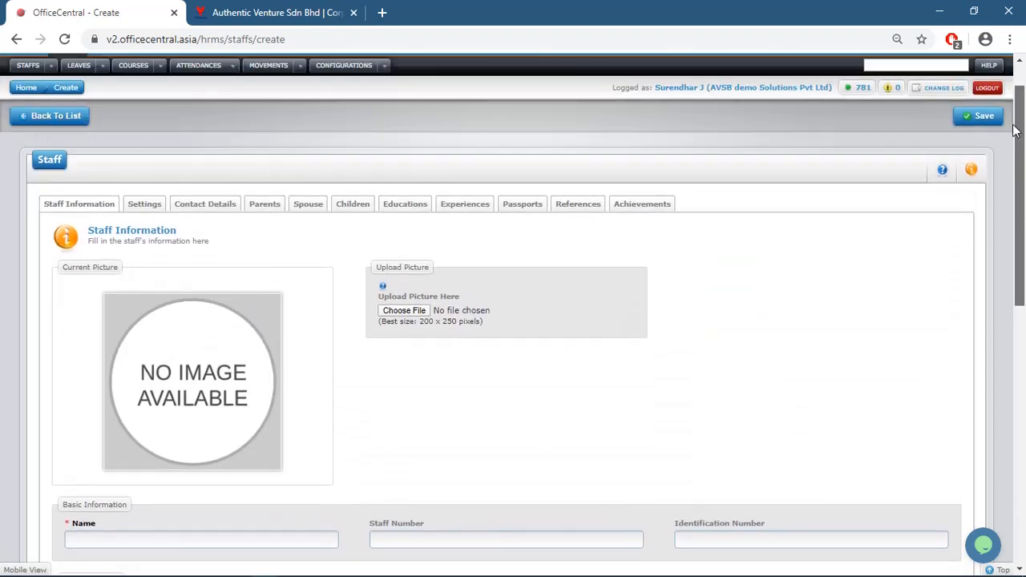
View the Settings, Contact Details, Parents, Spouse, Children, Educations and Experiences sections, each showing the save-first notice
left_click(152, 205)
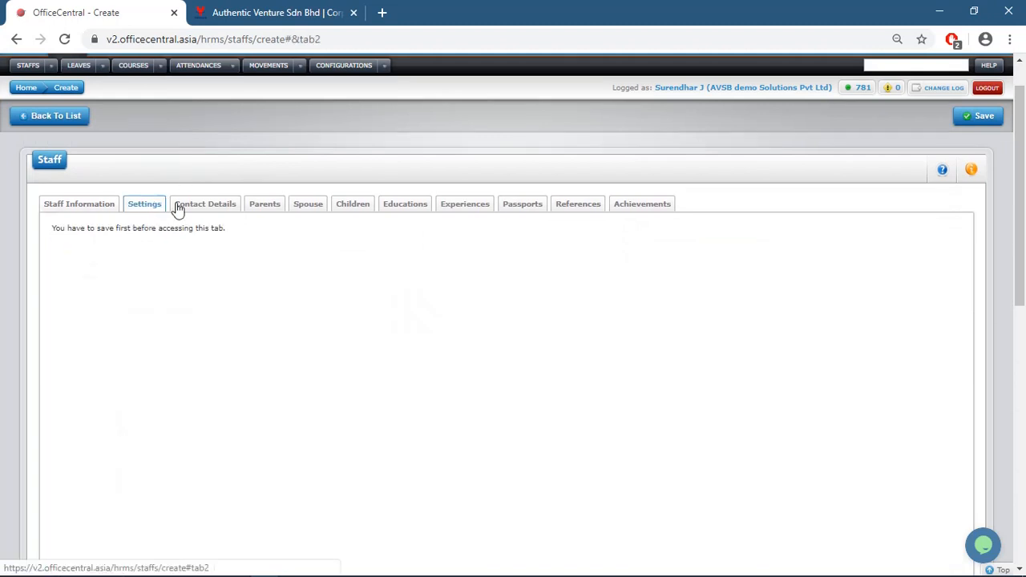
left_click(192, 210)
left_click(266, 212)
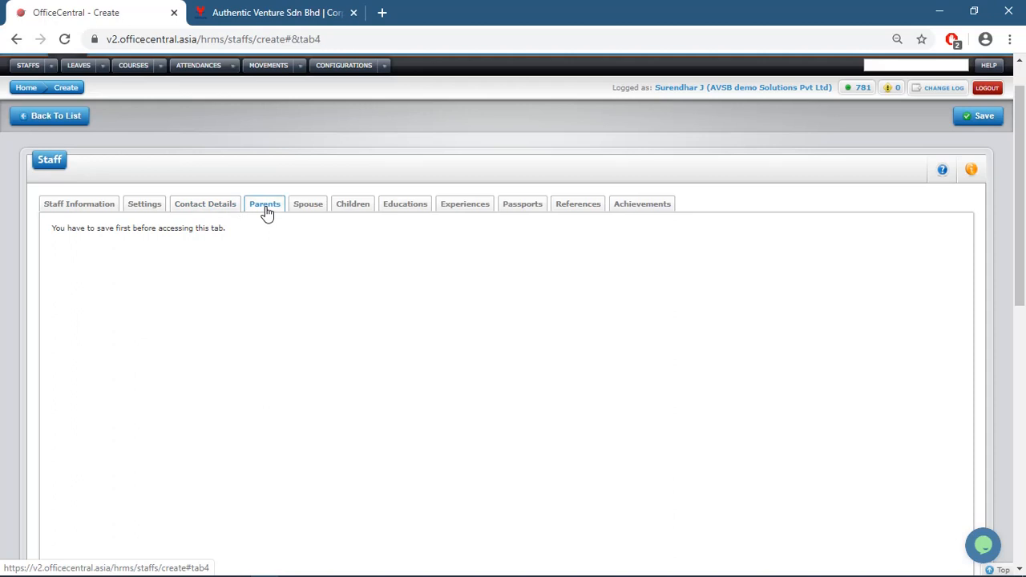
left_click(315, 211)
left_click(355, 212)
left_click(394, 213)
left_click(475, 206)
Return to the Staff Information section at the top of the form
left_click(78, 210)
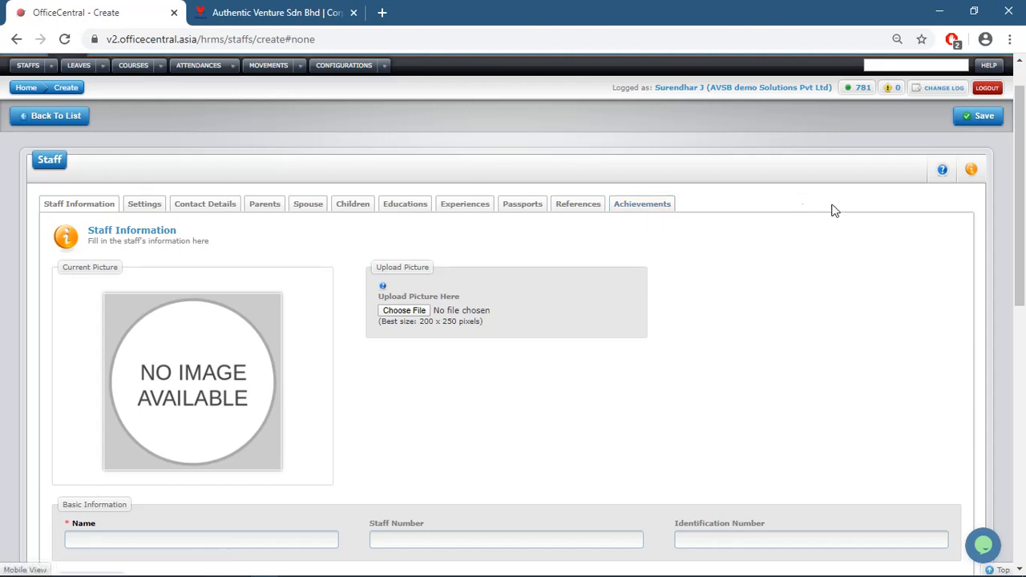
scroll(49, 202, "up", 1)
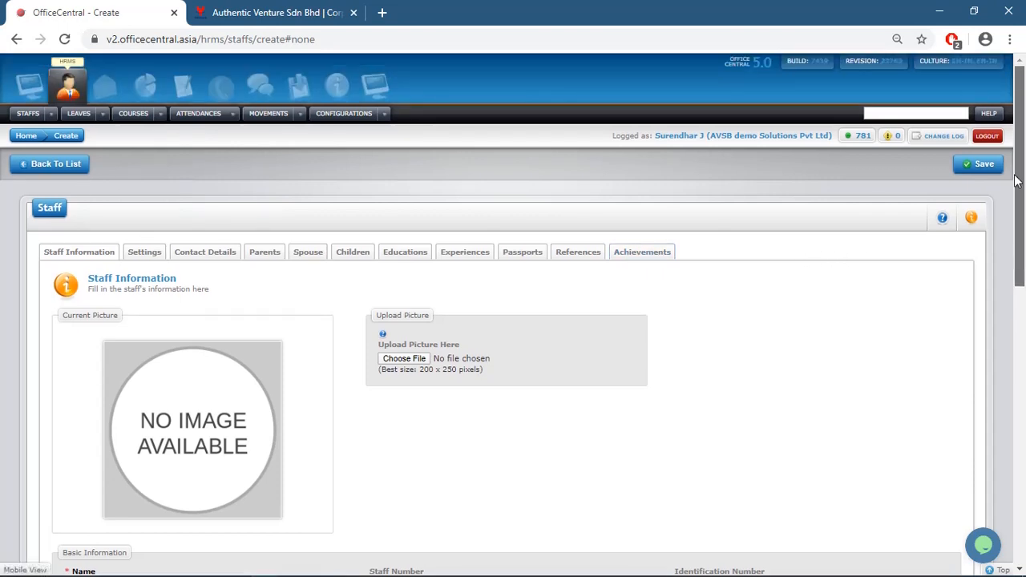
left_click(50, 113)
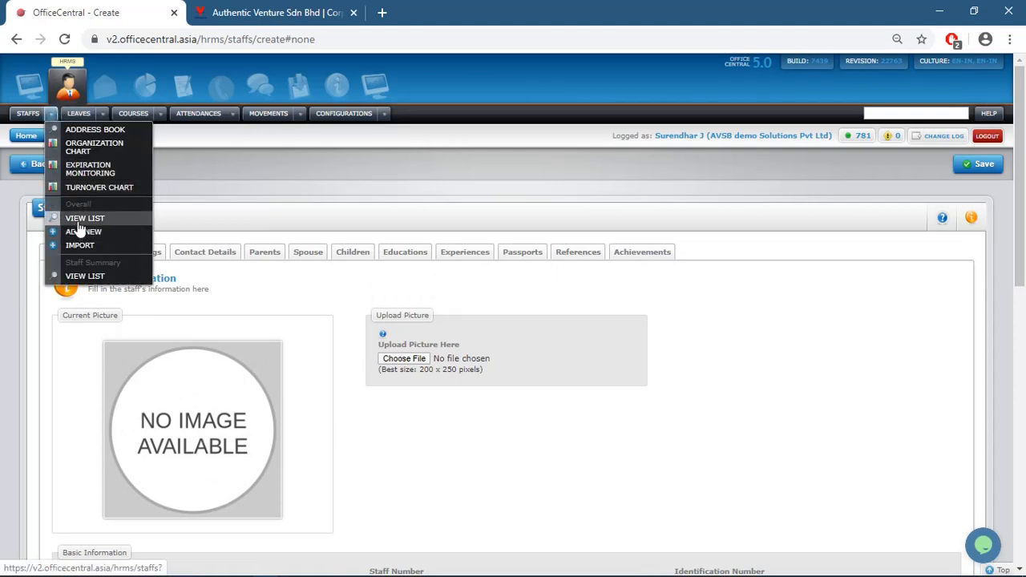
Open the Organization Chart and pan it both ways across the company hierarchy
left_click(96, 152)
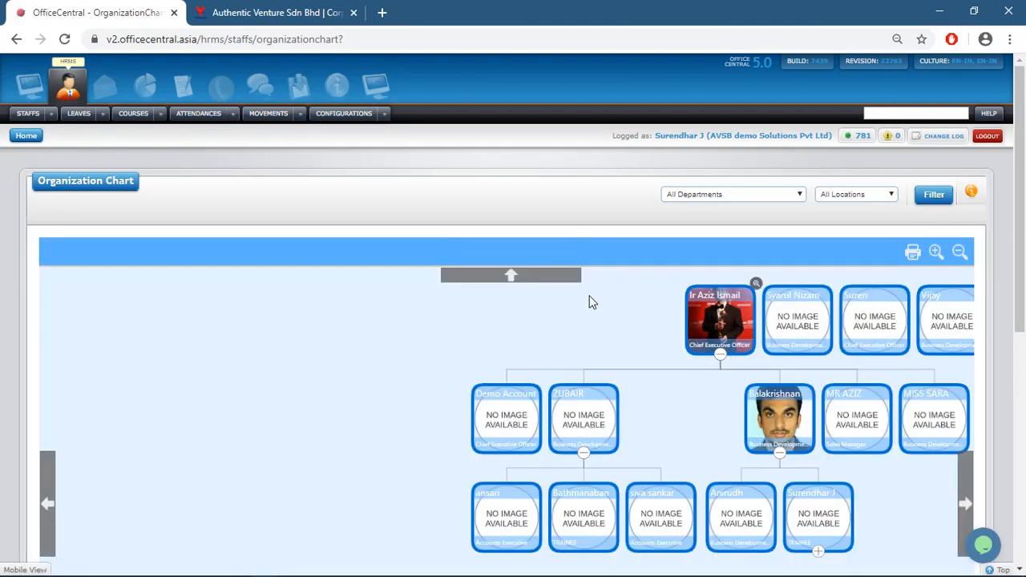
left_click(46, 509)
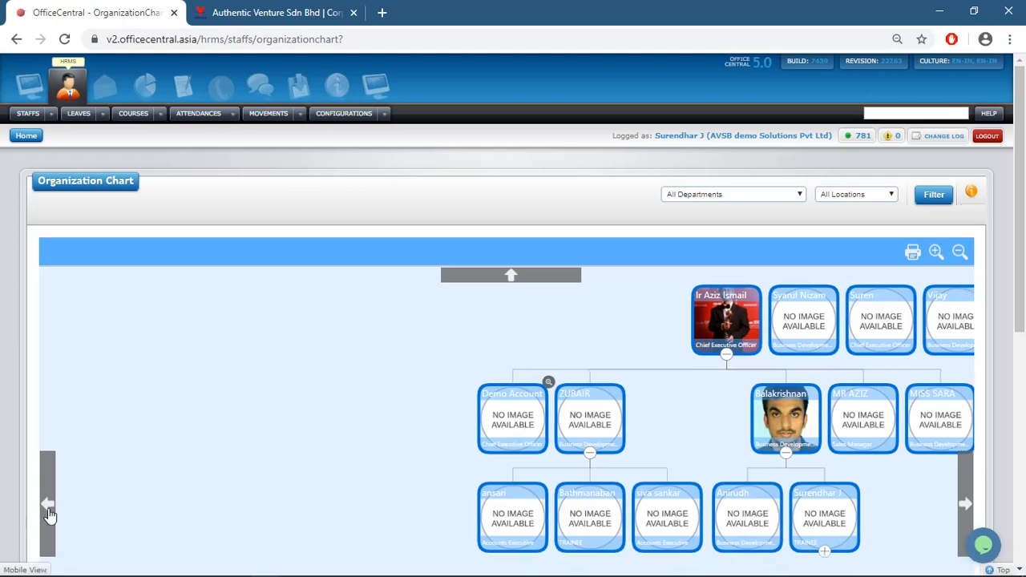
left_click(965, 500)
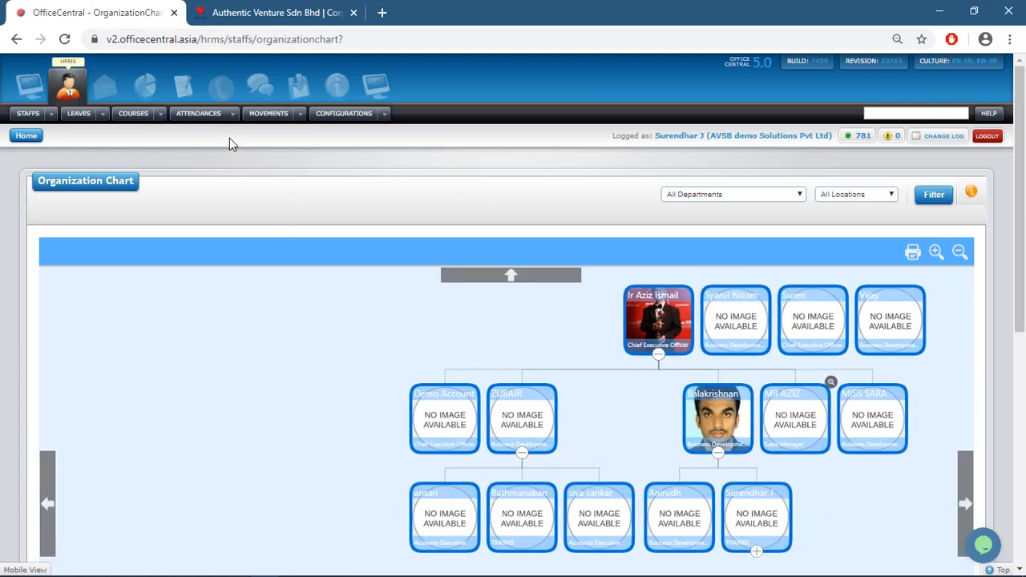
mouse_move(49, 115)
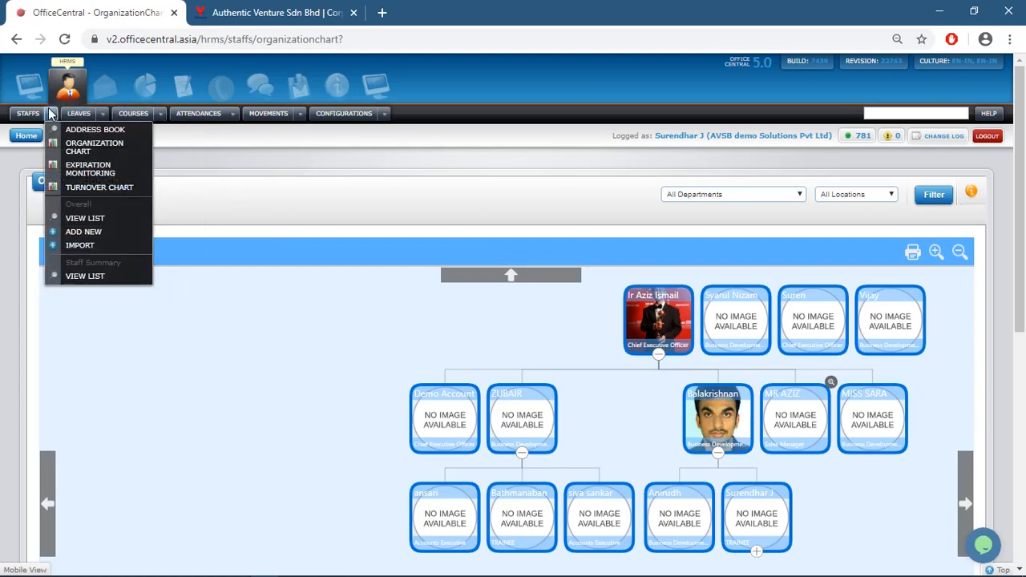
Open the admin Leave Applications list and start a new leave application
left_click(99, 114)
mouse_move(150, 211)
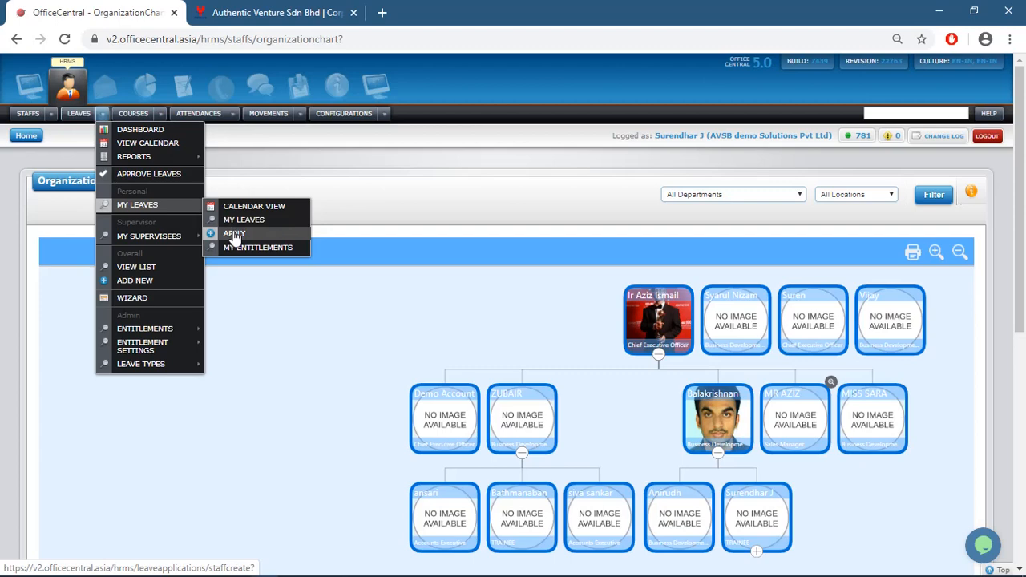
left_click(190, 272)
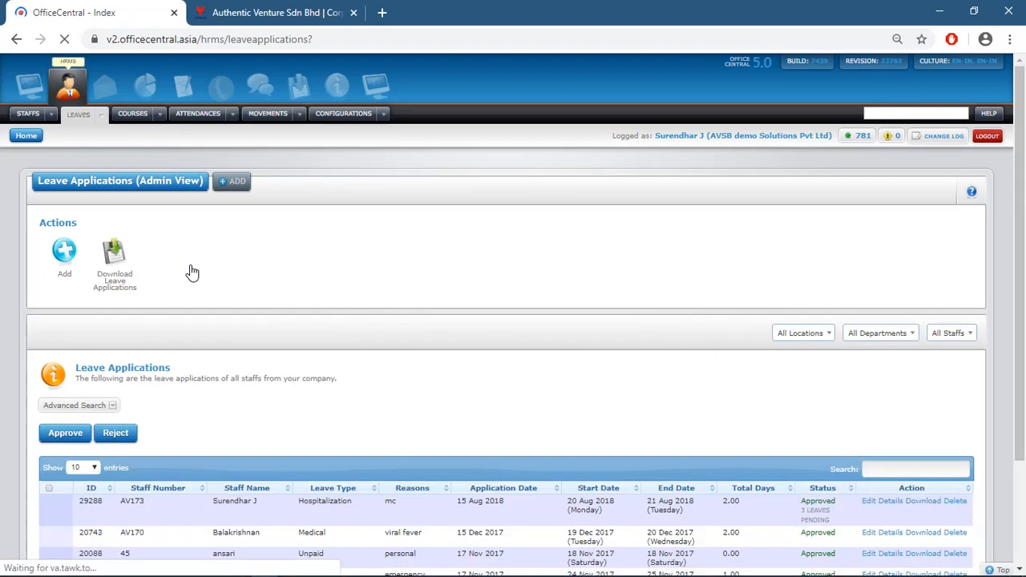
left_click(63, 254)
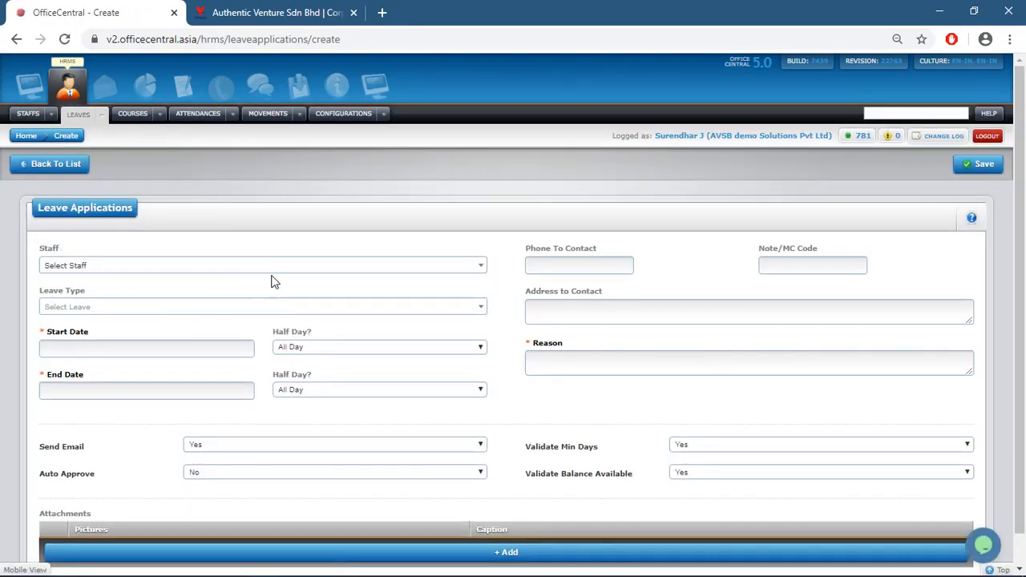
Check the Staff, Leave Type and Start Date fields, then go back to the list unsaved
left_click(286, 273)
left_click(286, 273)
left_click(224, 315)
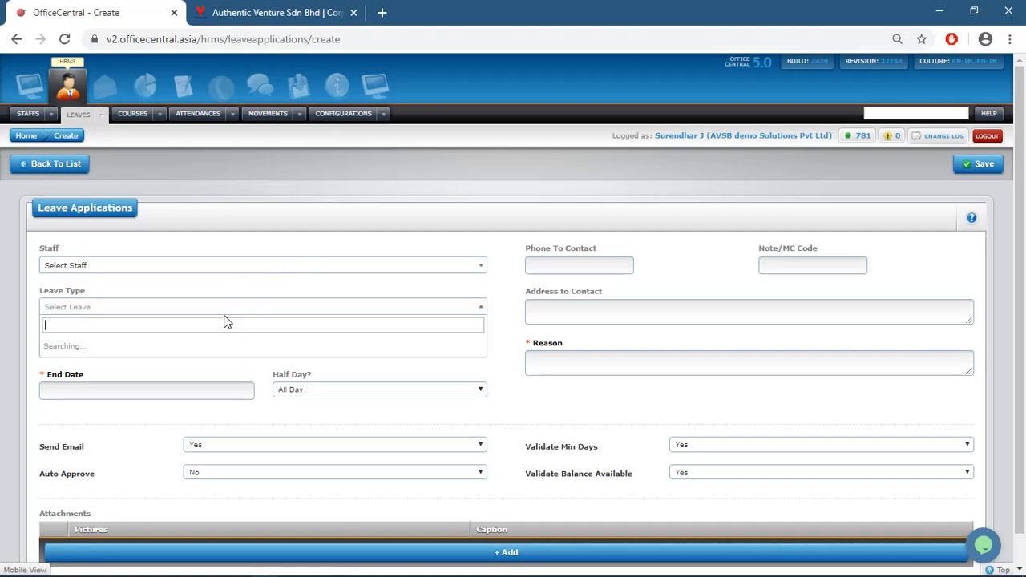
left_click(558, 311)
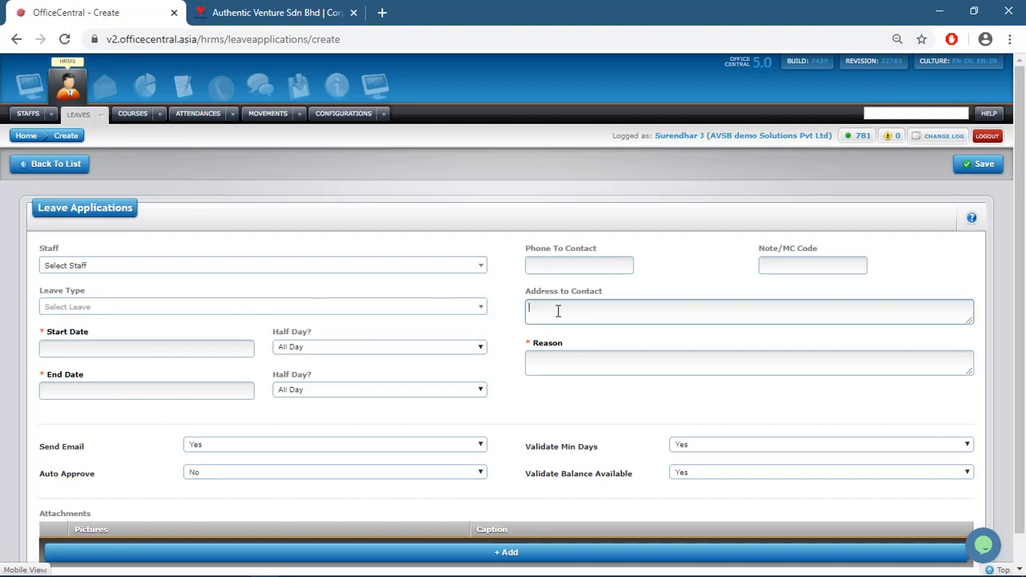
left_click(232, 347)
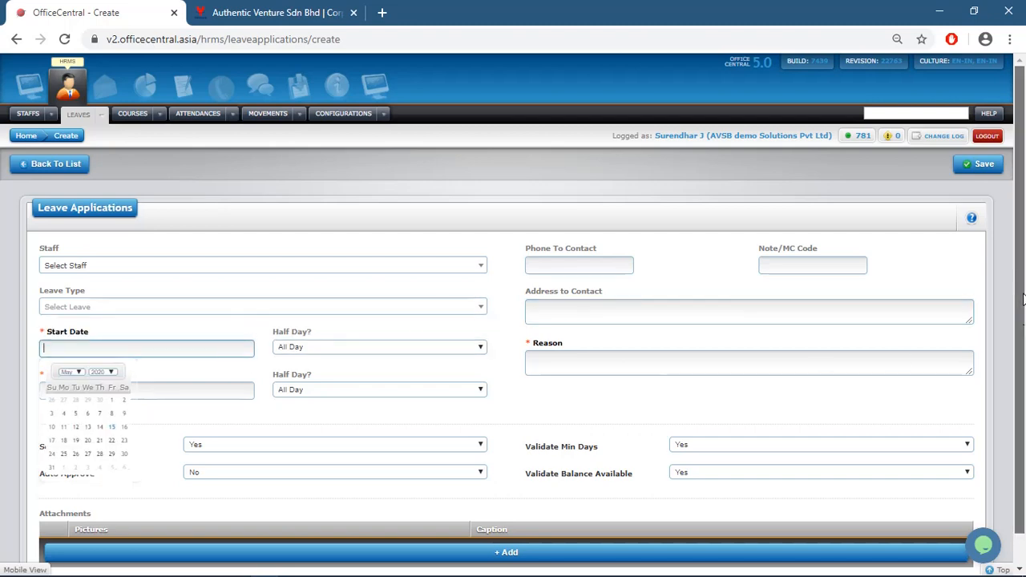
scroll(1025, 328, "down", 1)
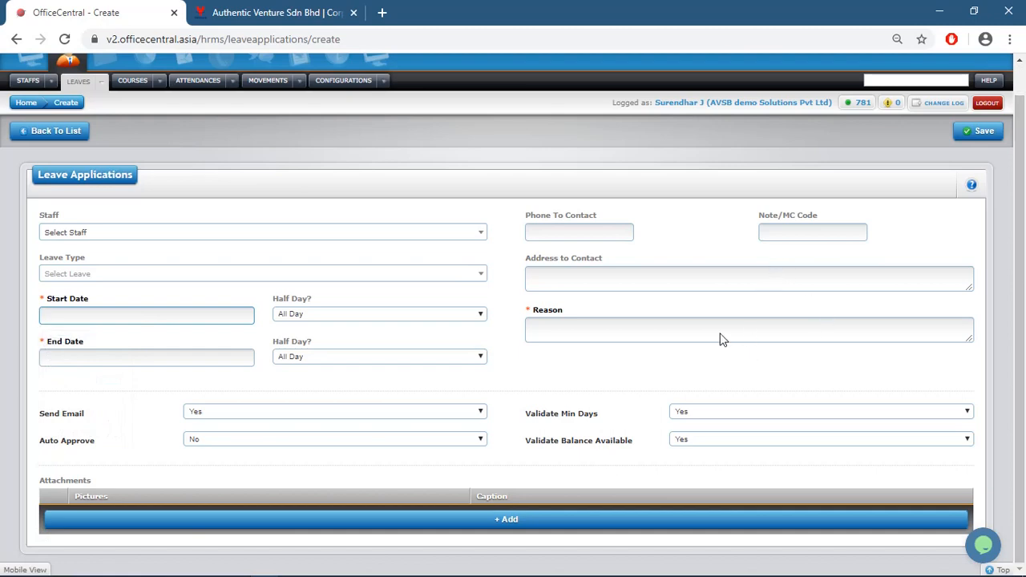
left_click(71, 131)
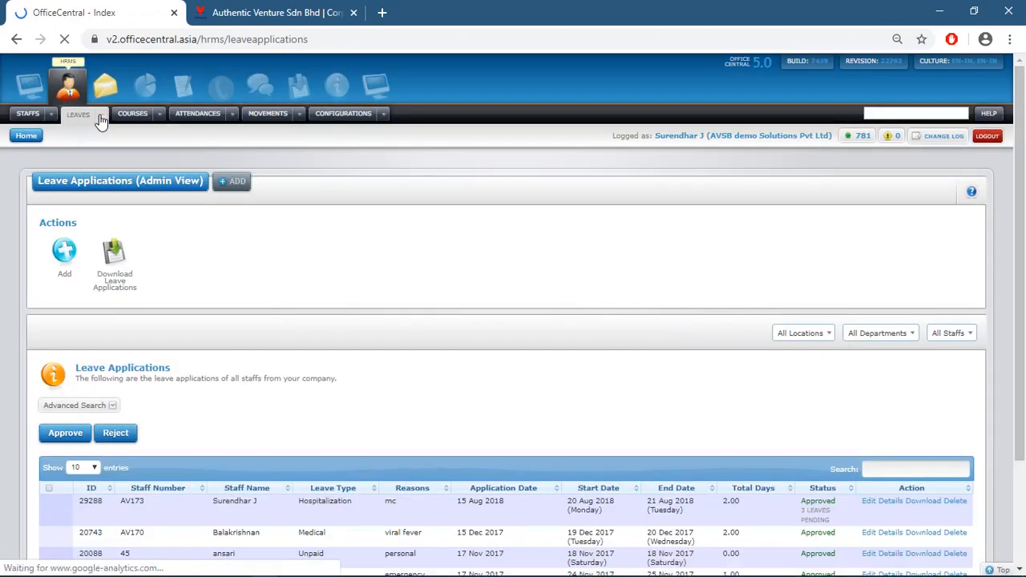
Start a personal leave application, check the Leave Type choices, and return to My Leaves without submitting
mouse_move(101, 119)
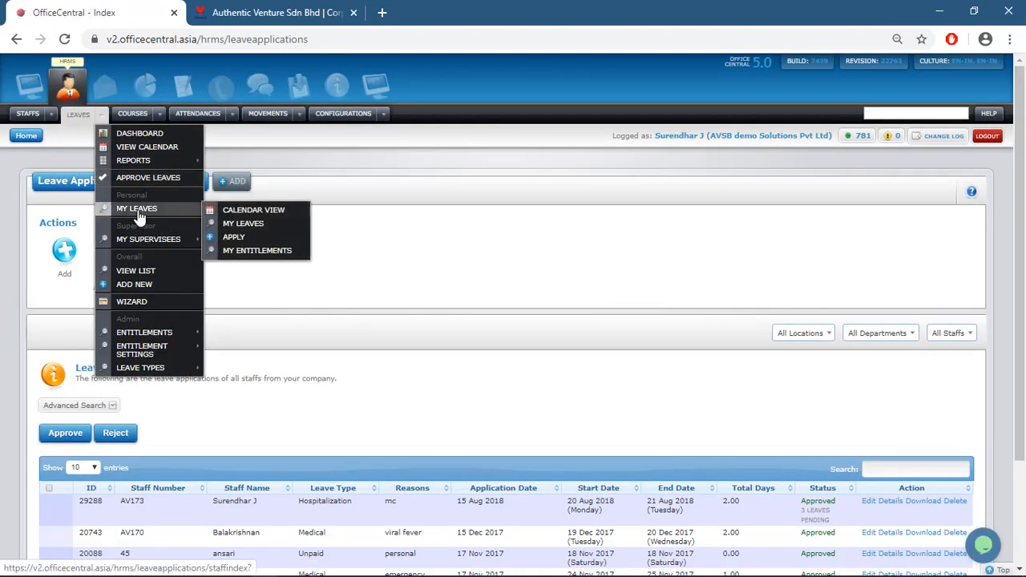
left_click(251, 239)
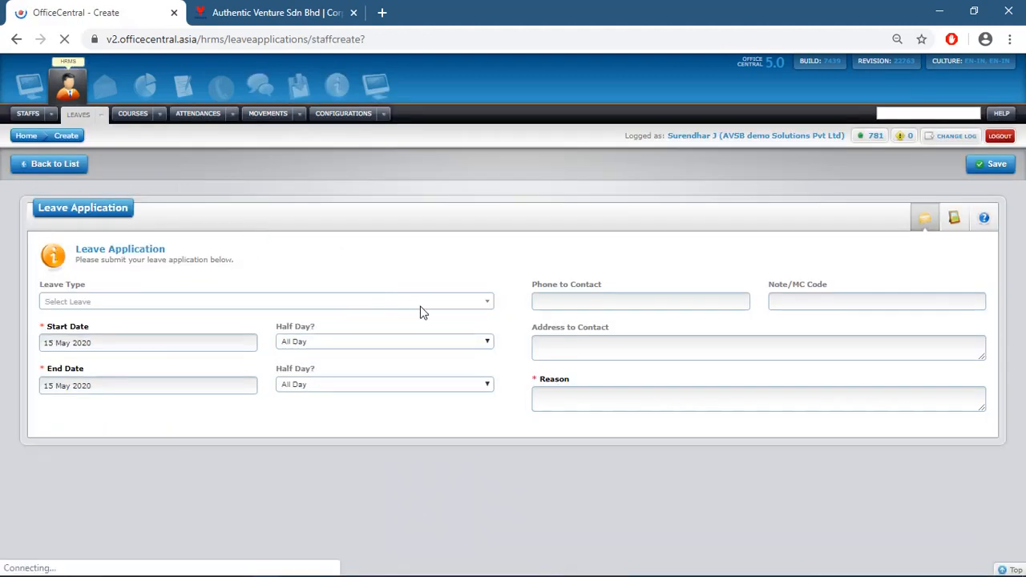
left_click(420, 306)
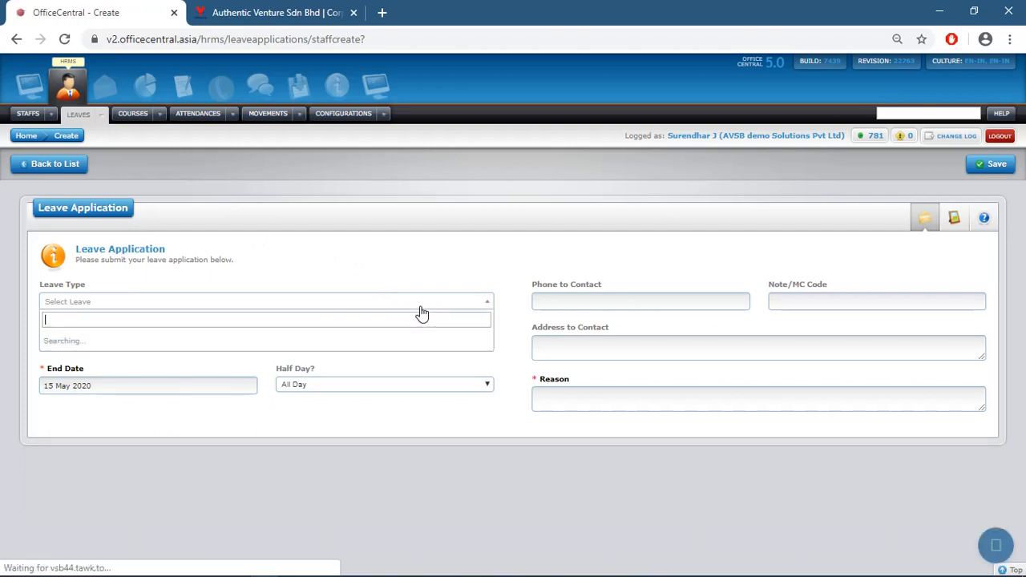
left_click(514, 212)
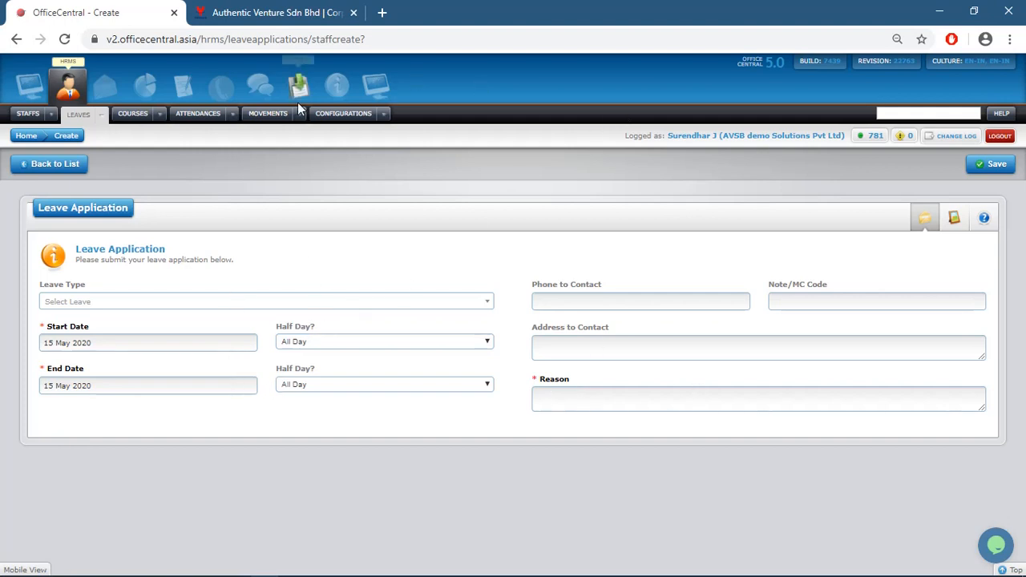
left_click(40, 170)
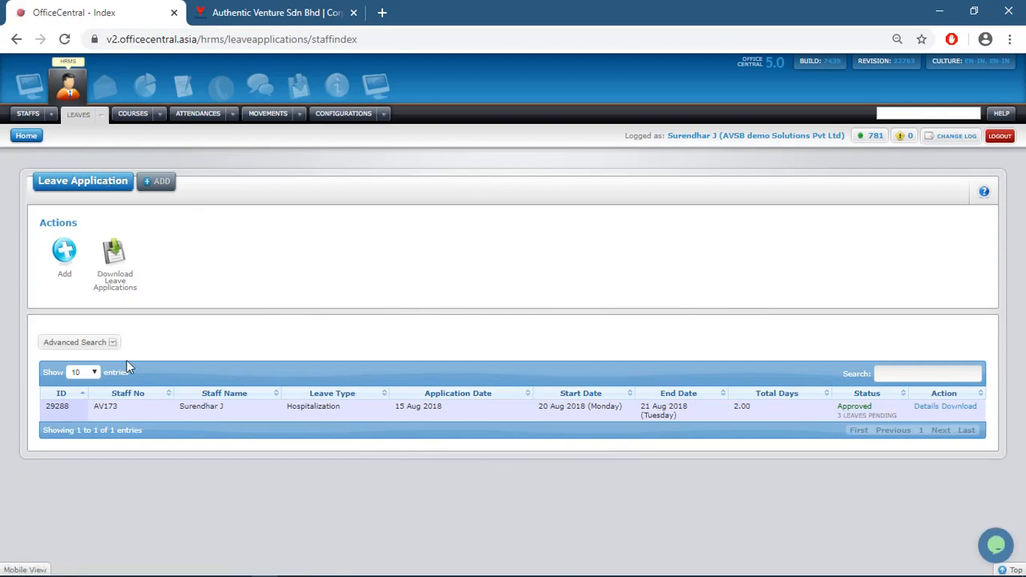
Open the Leave Entitlements list with each staff member's 2019 days by leave type
left_click(102, 115)
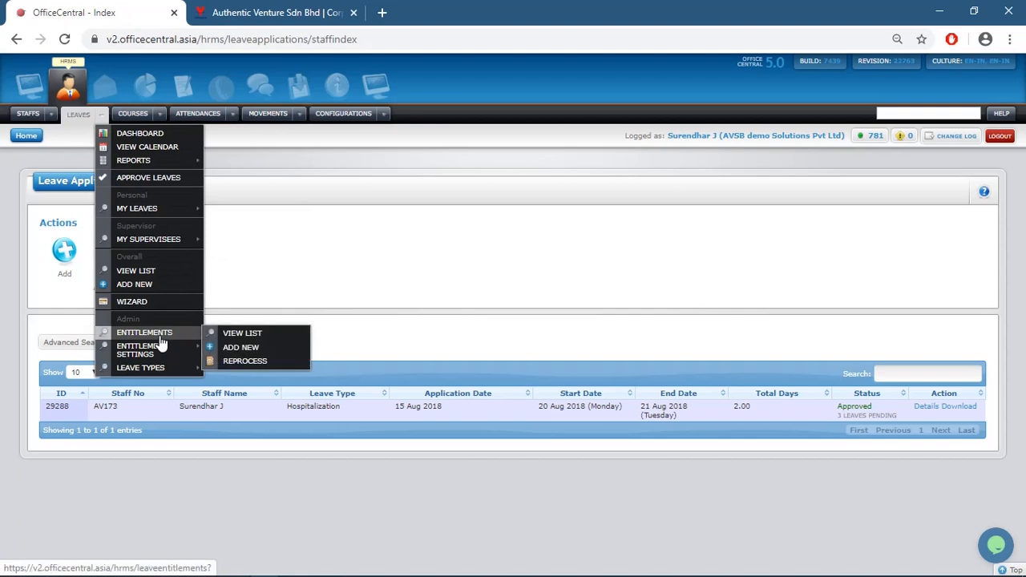
left_click(229, 340)
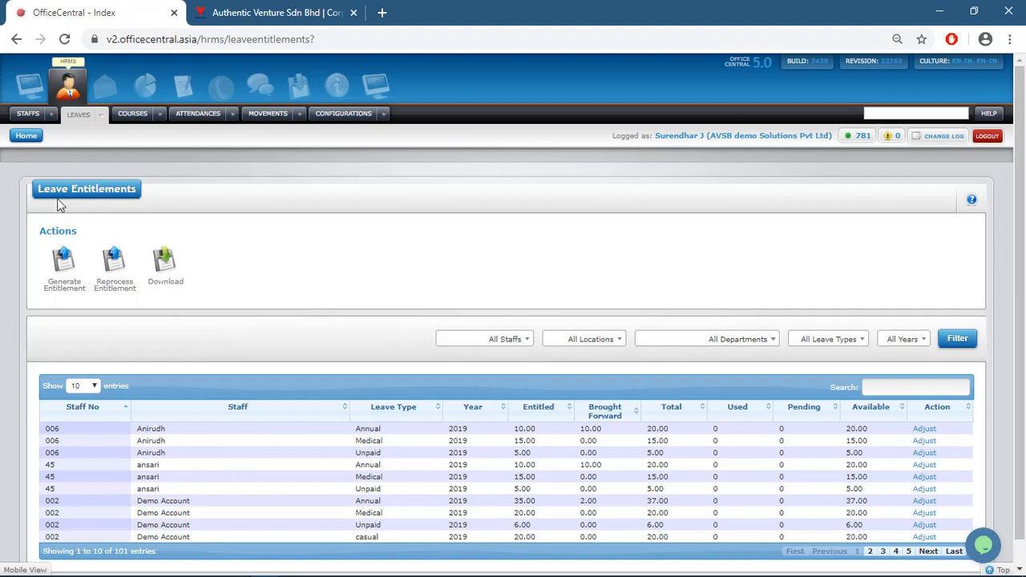
left_click(102, 119)
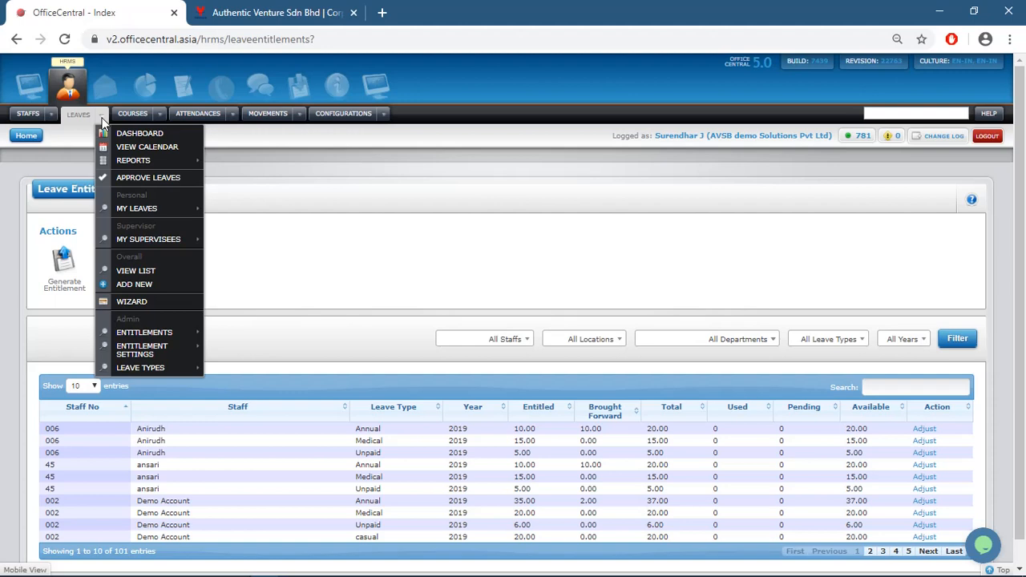
mouse_move(164, 210)
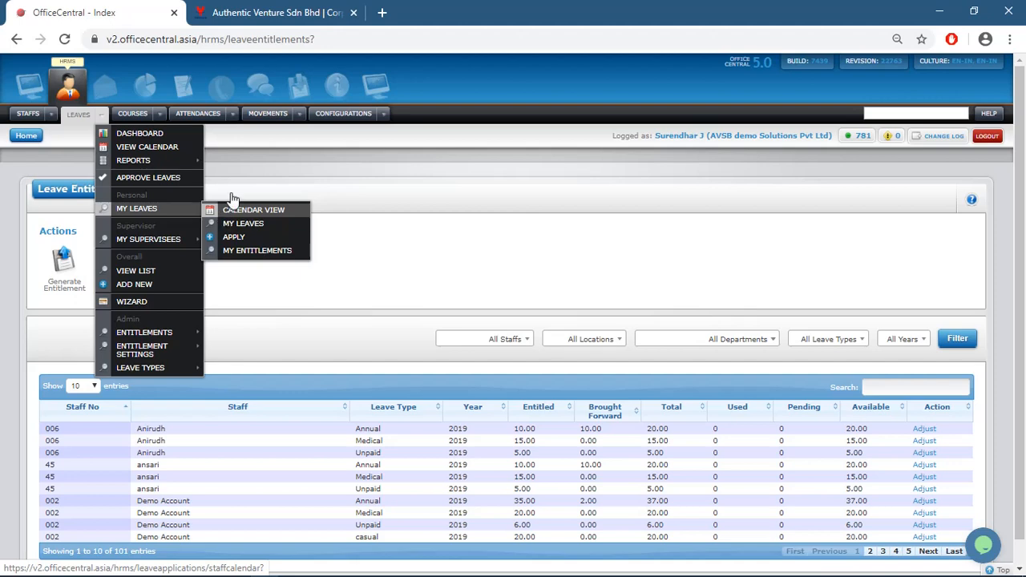
mouse_move(159, 117)
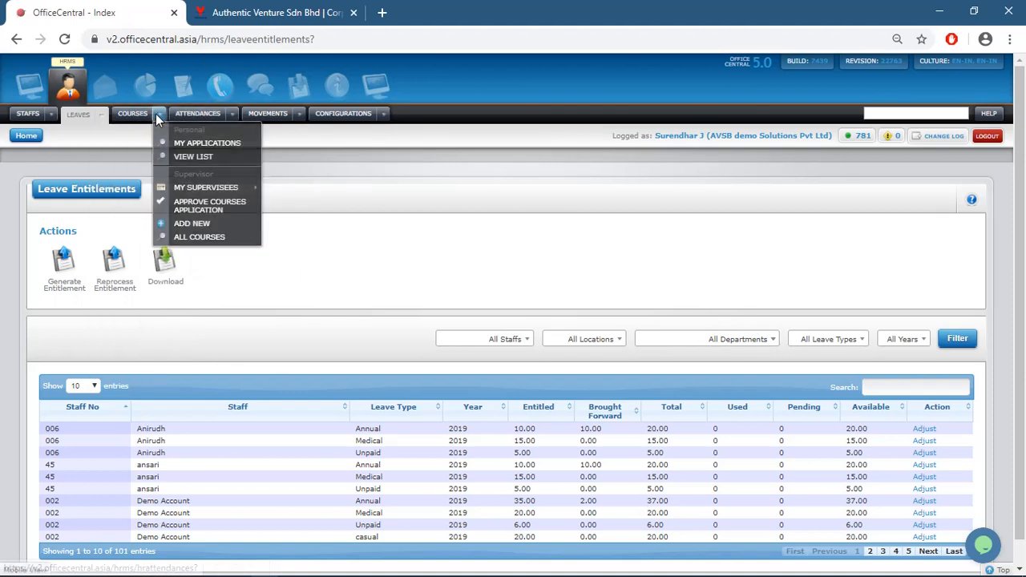
mouse_move(97, 113)
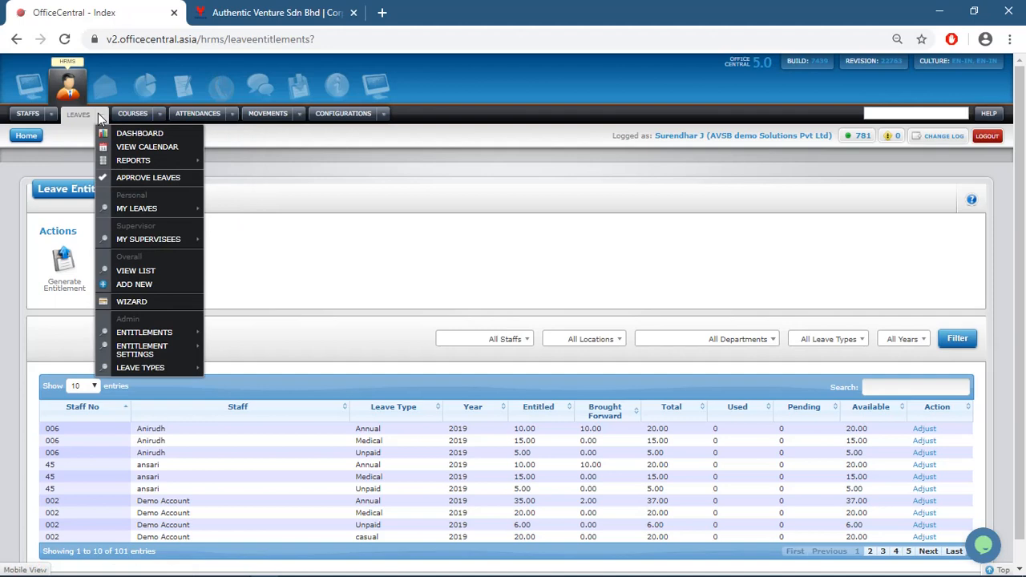
mouse_move(147, 249)
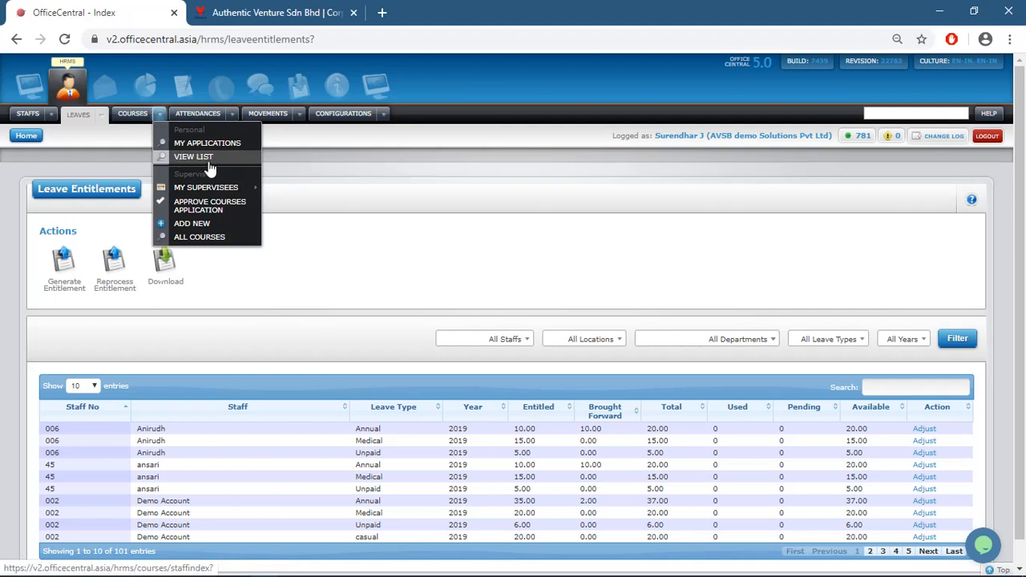
Start a new course named INTERNAL STAFF TRAINING
left_click(214, 224)
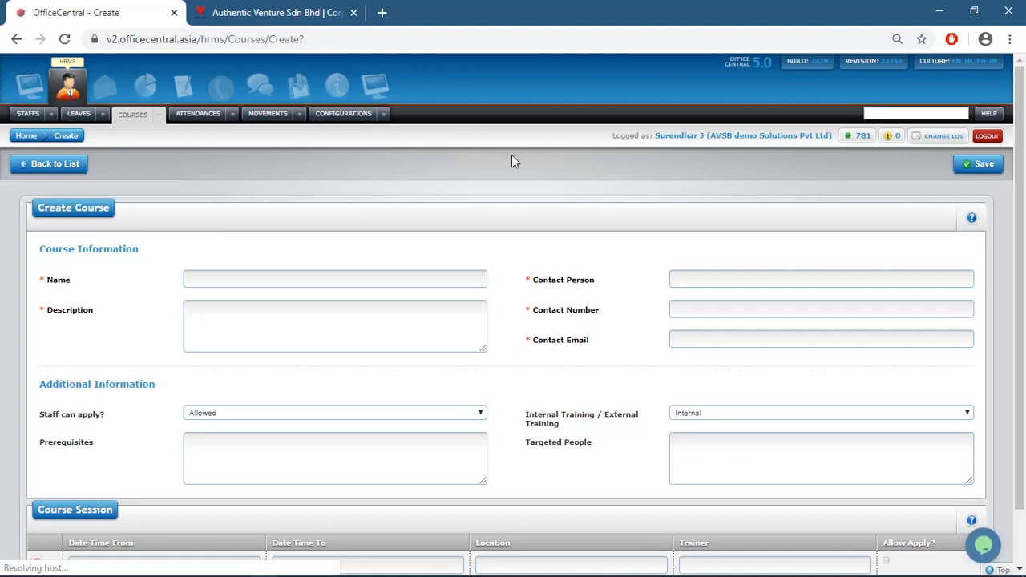
left_click(300, 277)
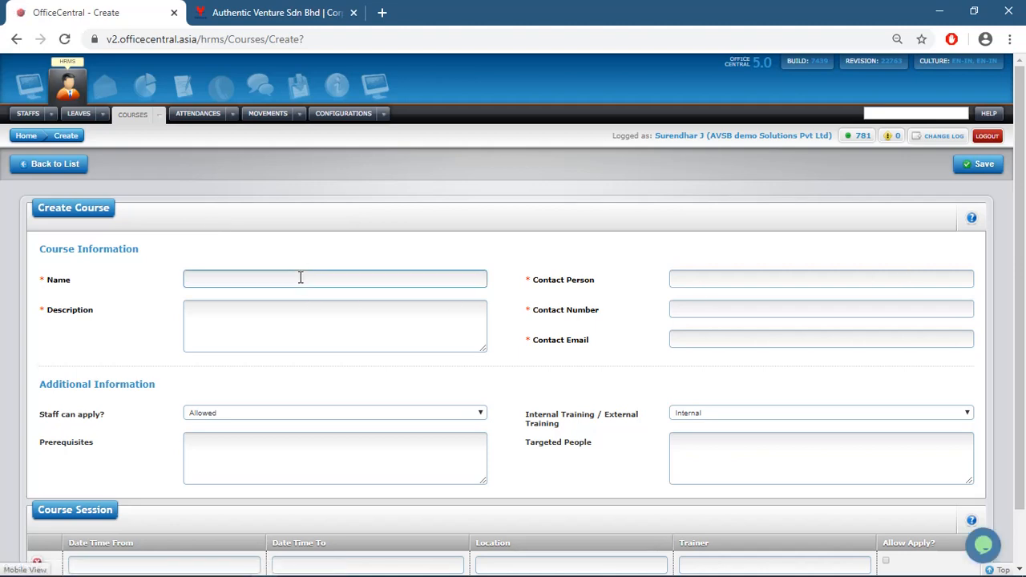
type("INTERNAL STAFF TRAINING")
Enter the contact person's name, phone number and e-mail address
left_click(699, 283)
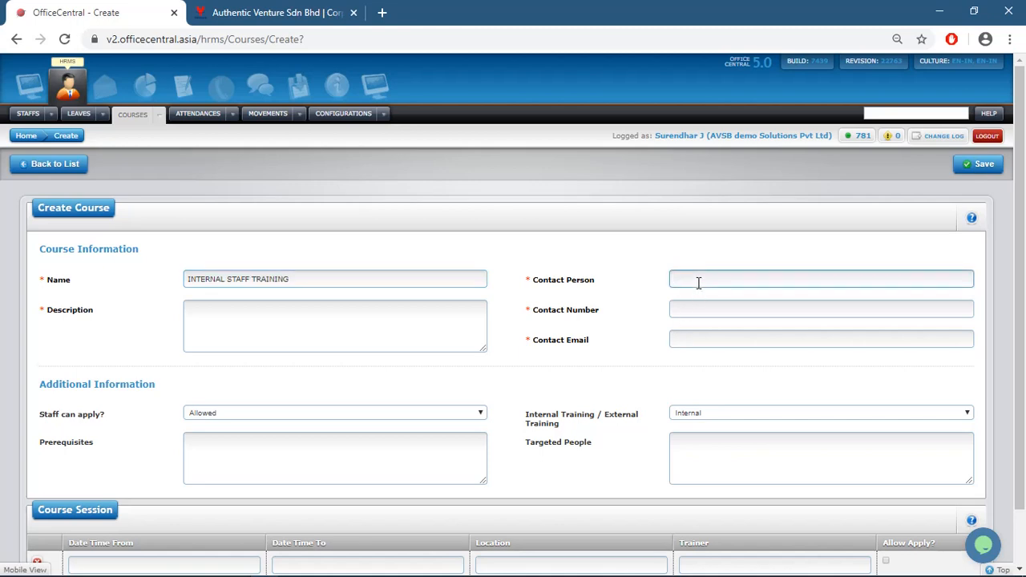
type("SUREN")
type("DHA")
type("AR")
key("BackSpace")
key("BackSpace")
key("BackSpace")
type("HAR")
left_click(697, 301)
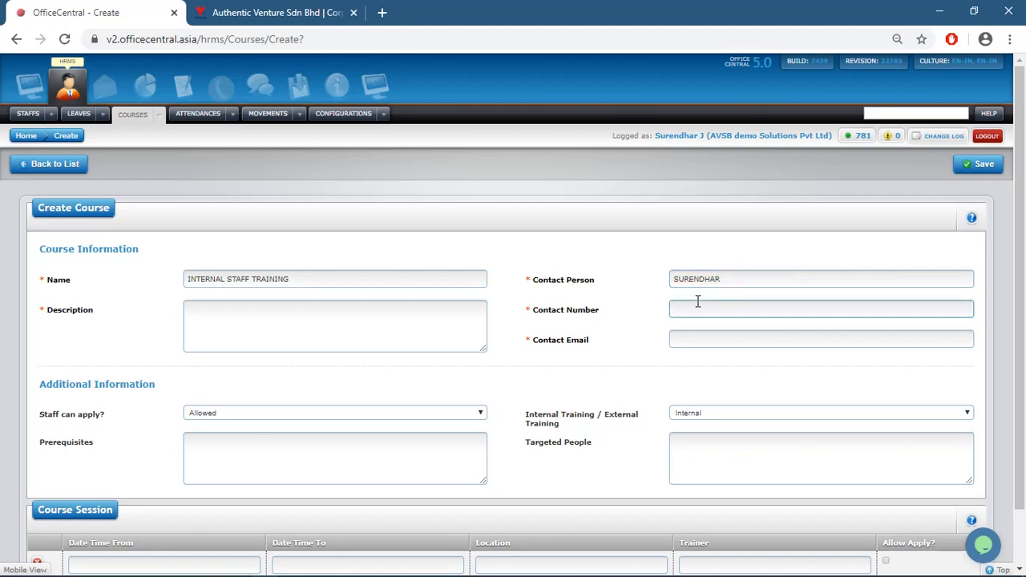
left_click(698, 335)
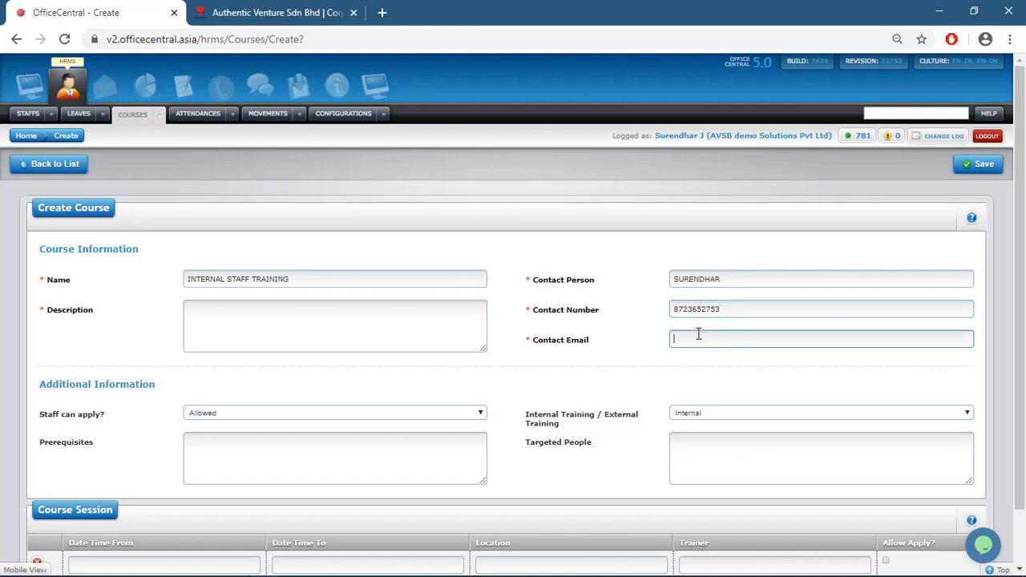
type("HSHGSH")
key("BackSpace")
key("BackSpace")
key("BackSpace")
key("BackSpace")
key("BackSpace")
key("BackSpace")
type("SUREN@GMAI")
key("BackSpace")
key("BackSpace")
key("BackSpace")
key("BackSpace")
key("BackSpace")
key("BackSpace")
key("BackSpace")
key("BackSpace")
key("BackSpace")
key("BackSpace")
key("BackSpace")
key("Caps_Lock")
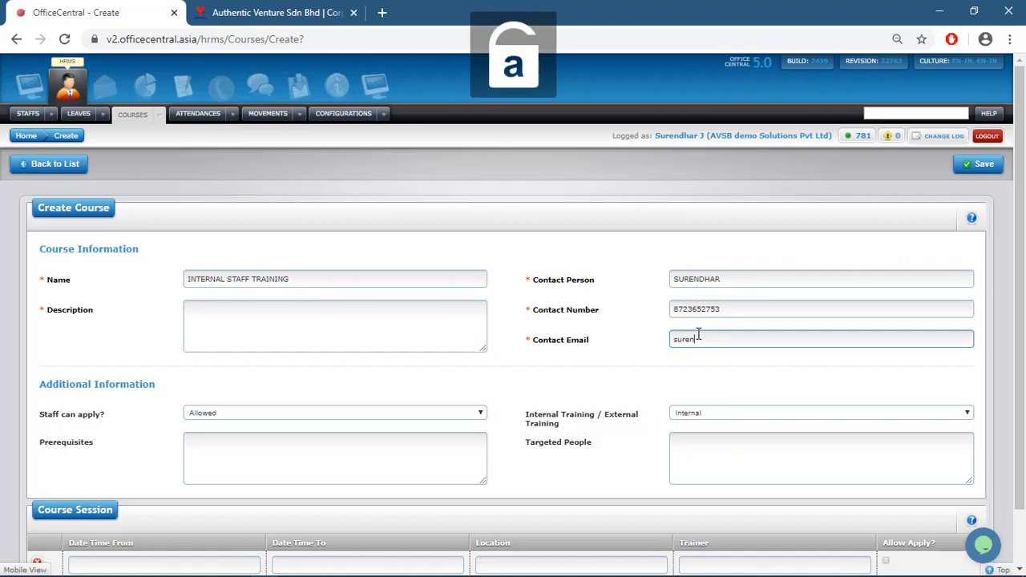
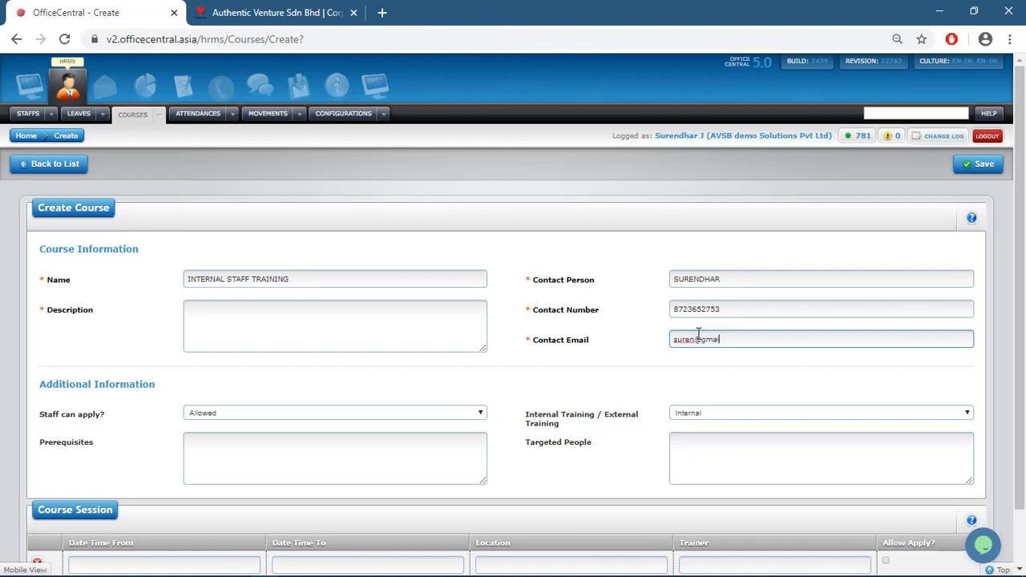
Set the description to 'soft skill training to internal staff'
left_click(325, 316)
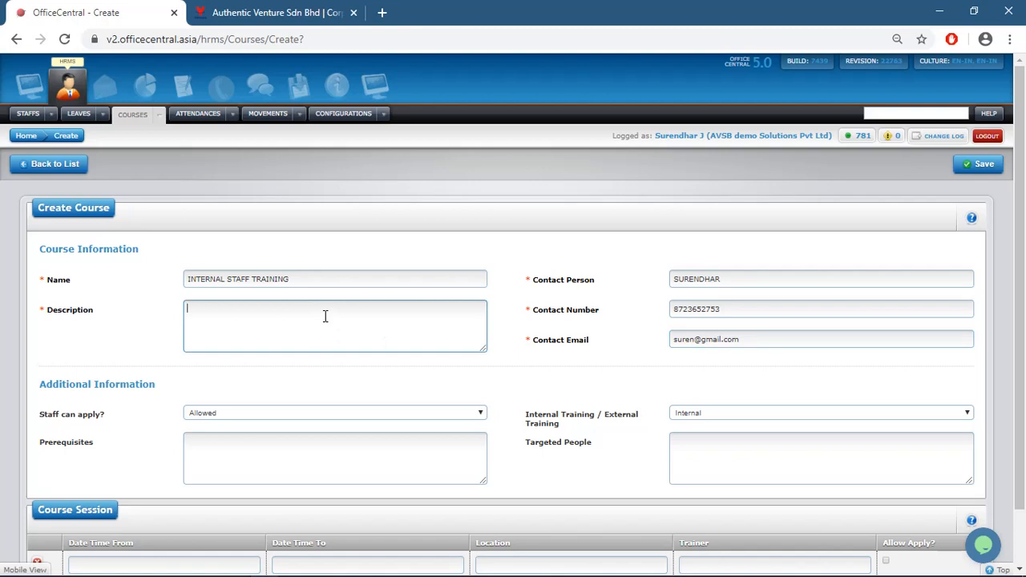
type("soft skill training to internal staff")
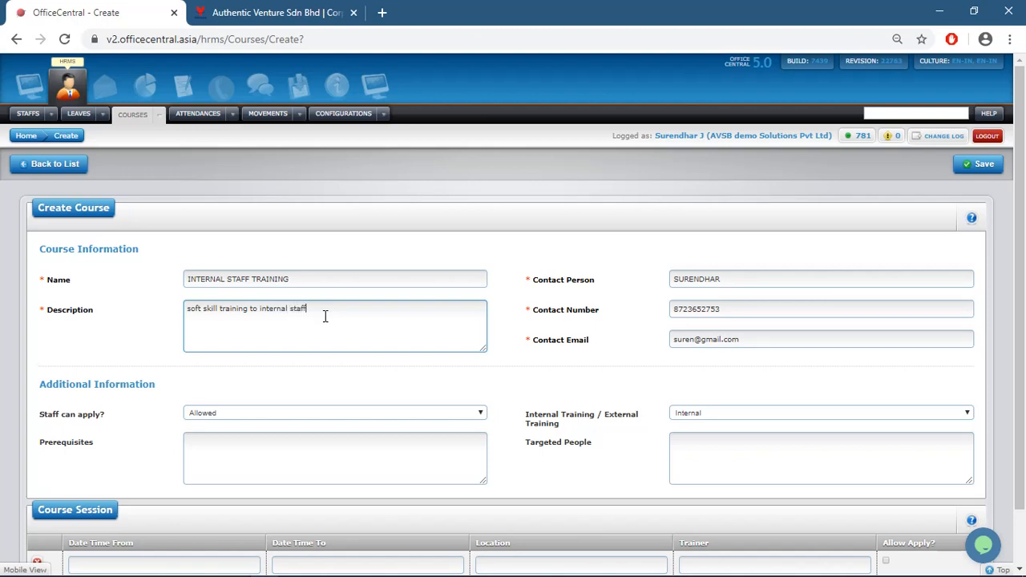
Keep Staff can apply? as Allowed and Training as Internal
left_click(359, 413)
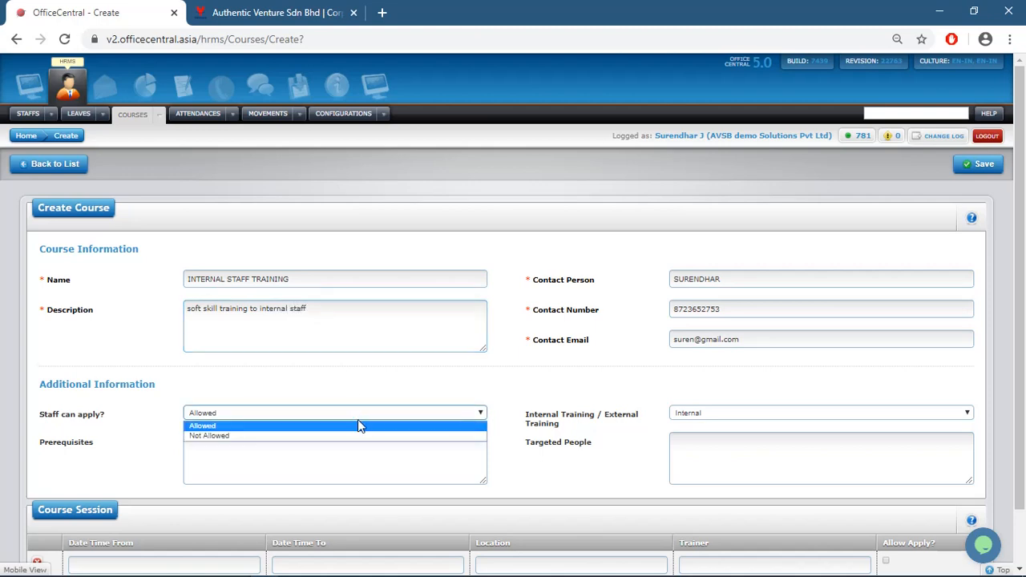
left_click(359, 427)
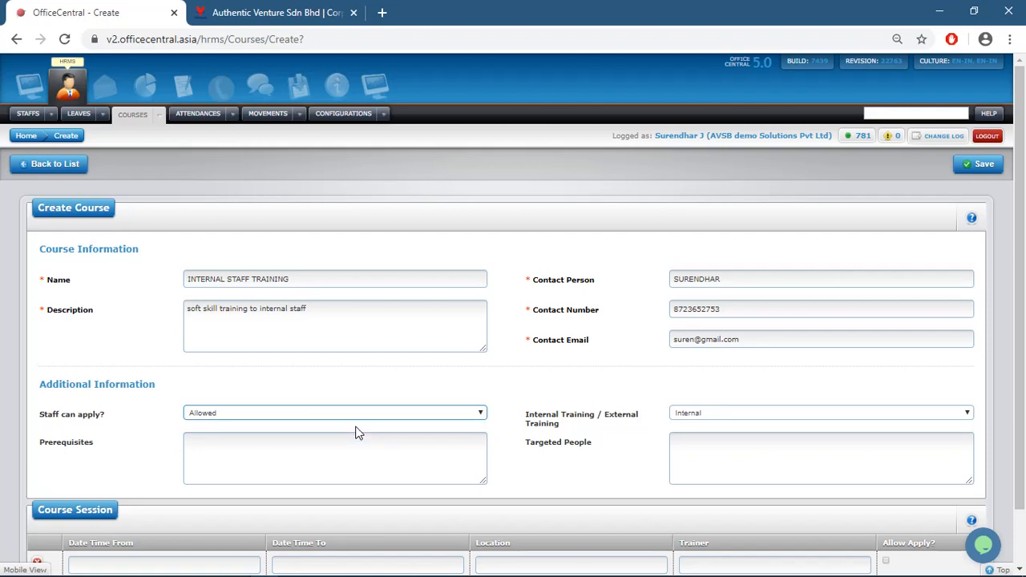
left_click(789, 416)
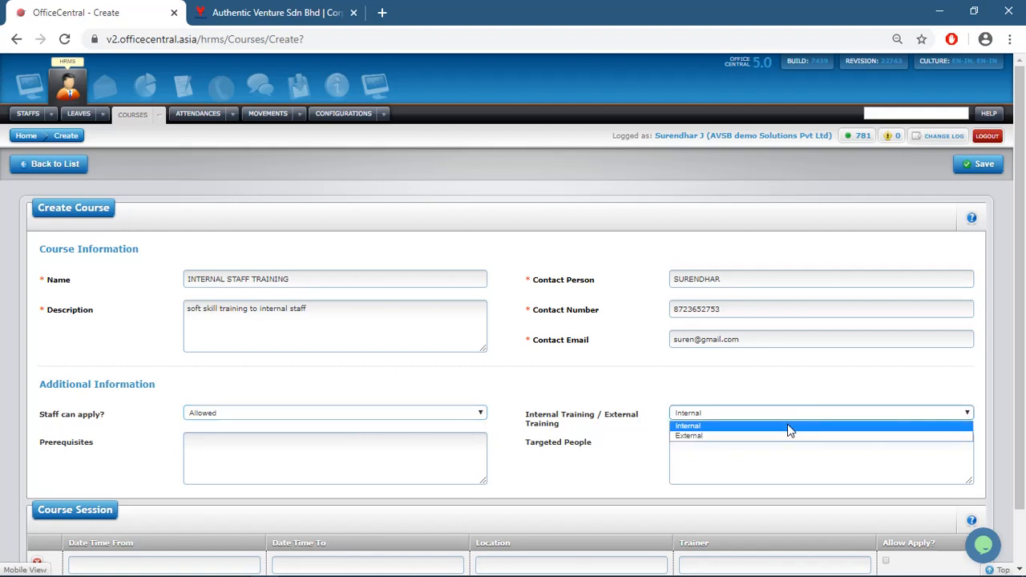
left_click(789, 426)
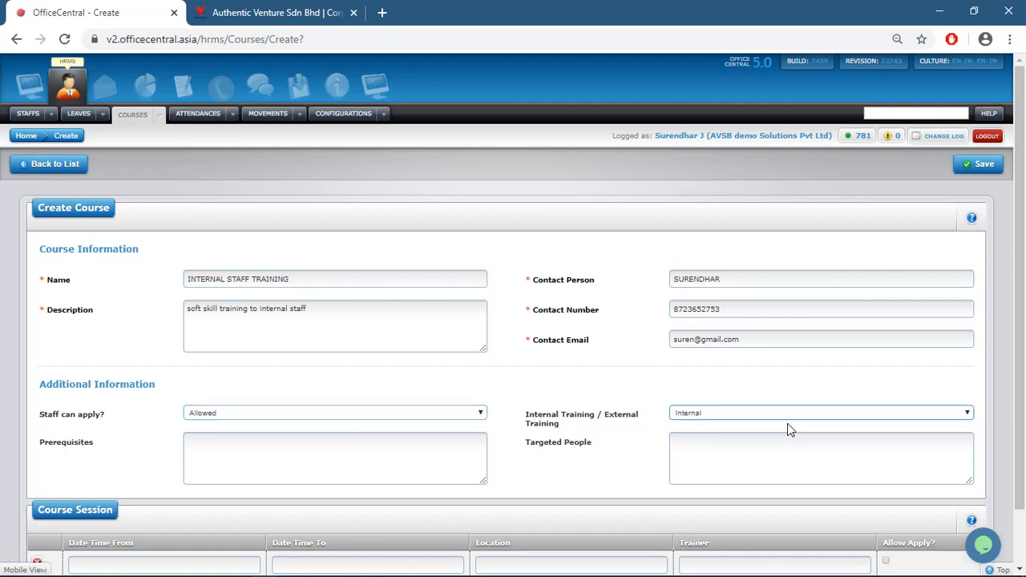
left_click(338, 453)
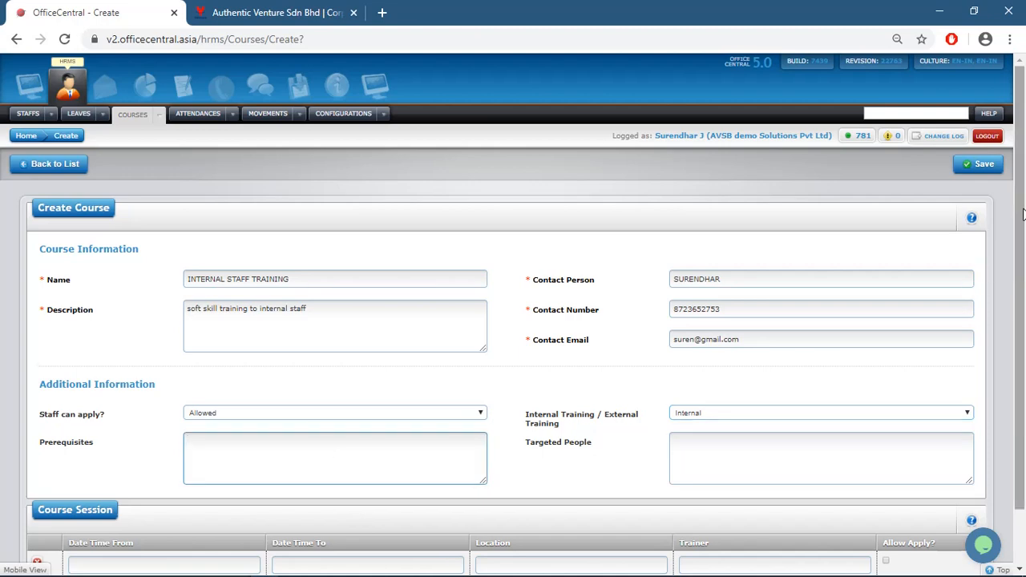
scroll(842, 337, "down", 1)
Set the course session to 18 May 2020, from 09:00 to 18:00
left_click(681, 388)
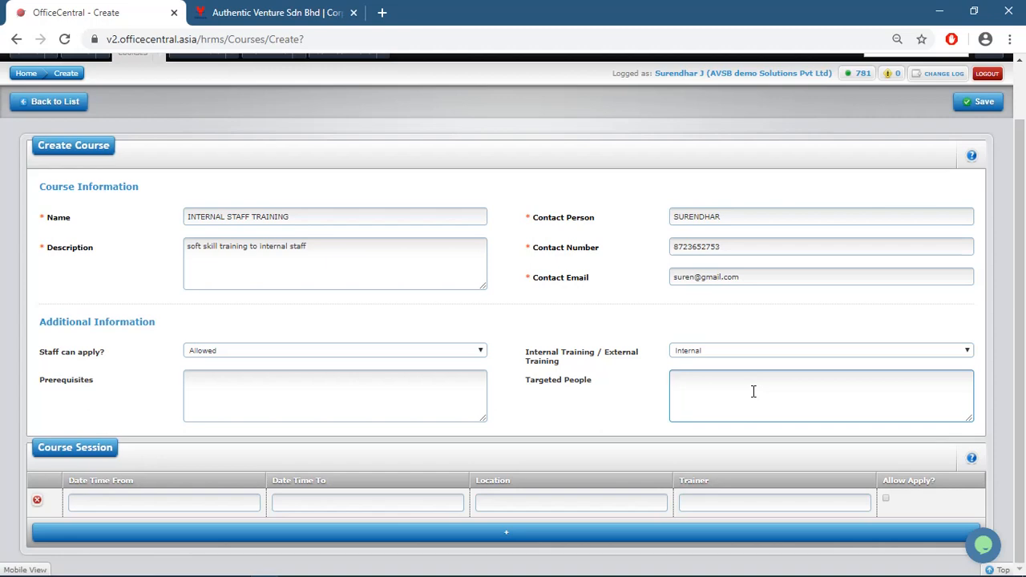
left_click(142, 502)
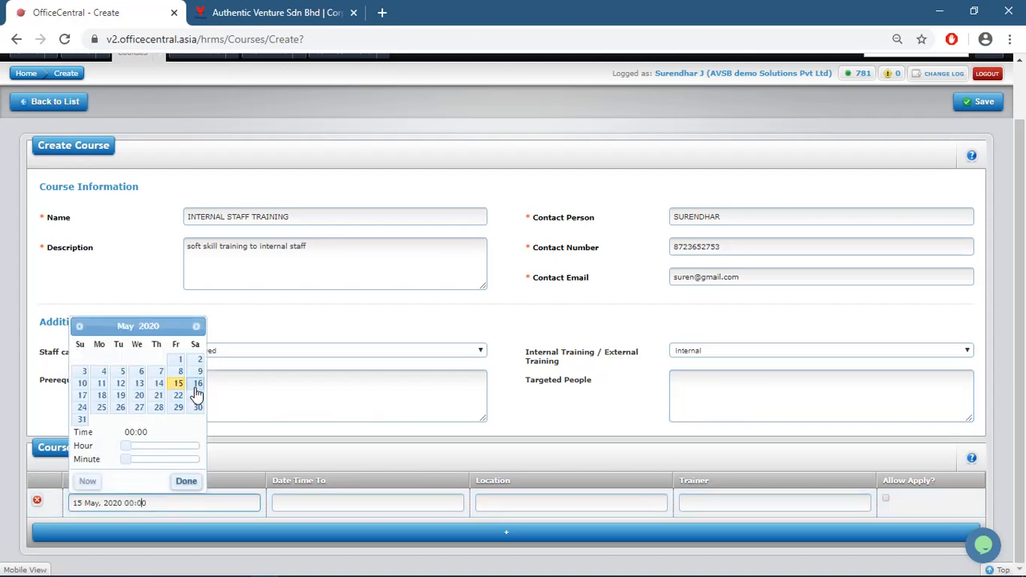
left_click(102, 396)
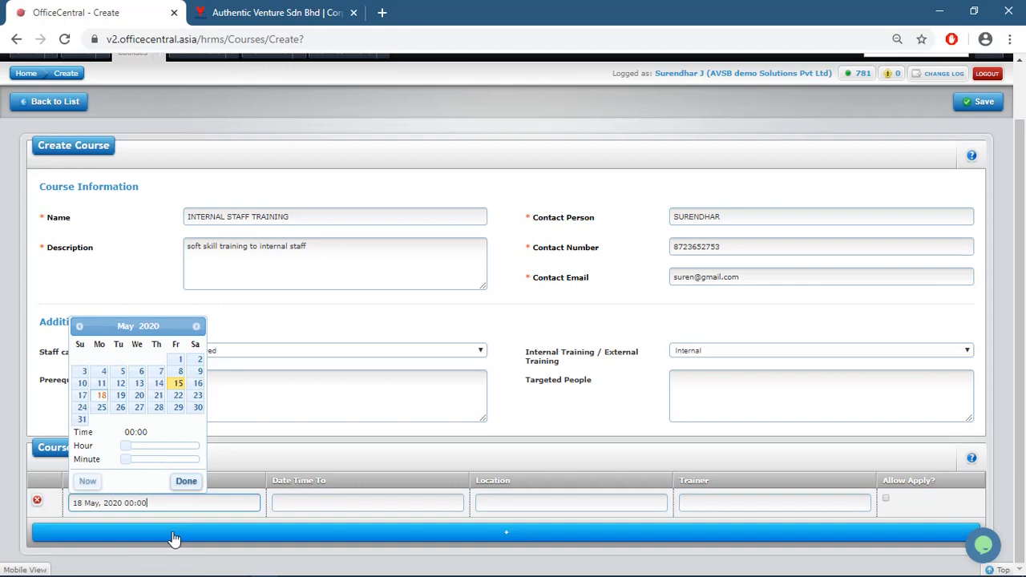
left_click(135, 504)
key("BackSpace")
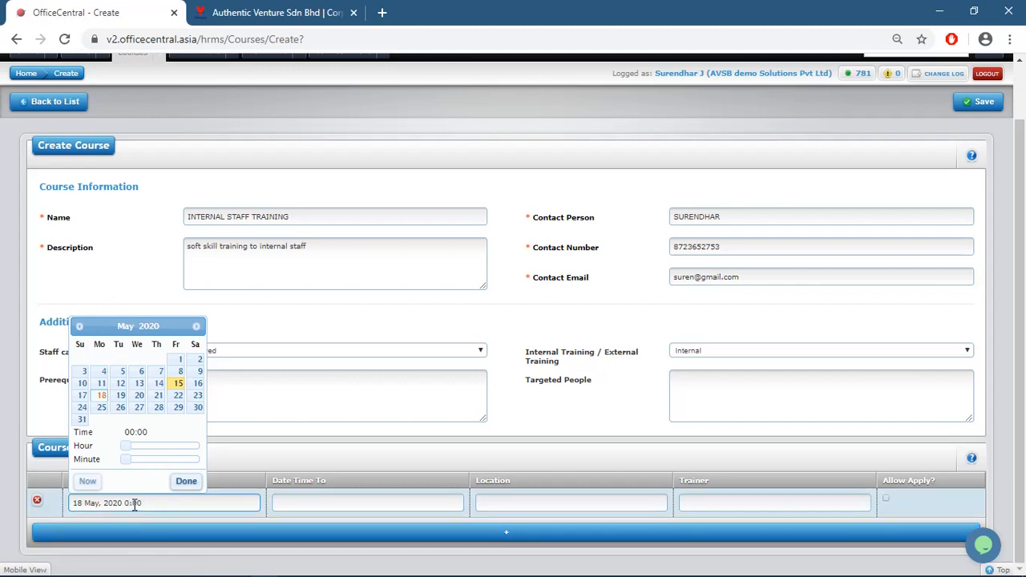
type("9")
left_click(316, 504)
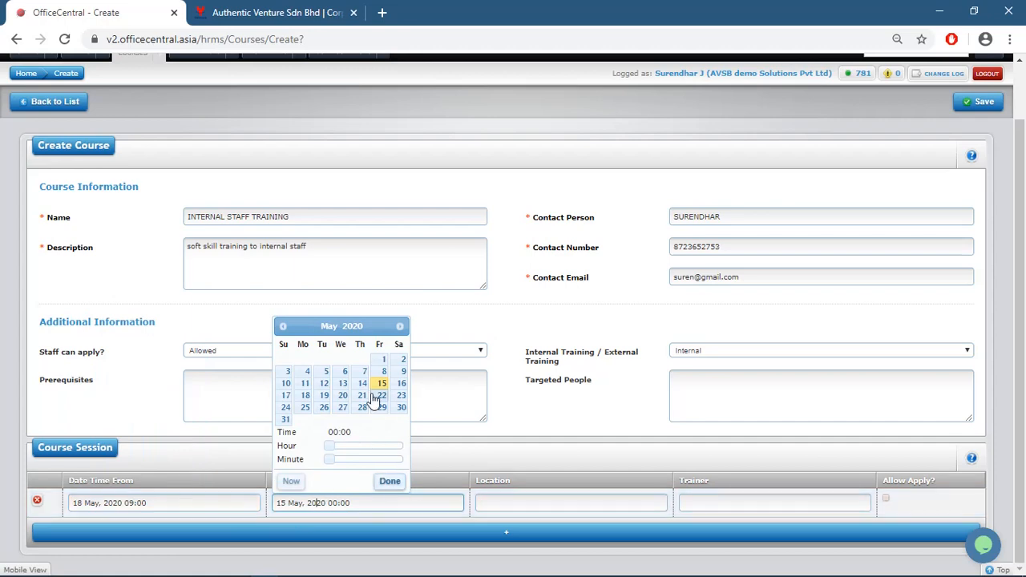
left_click(306, 397)
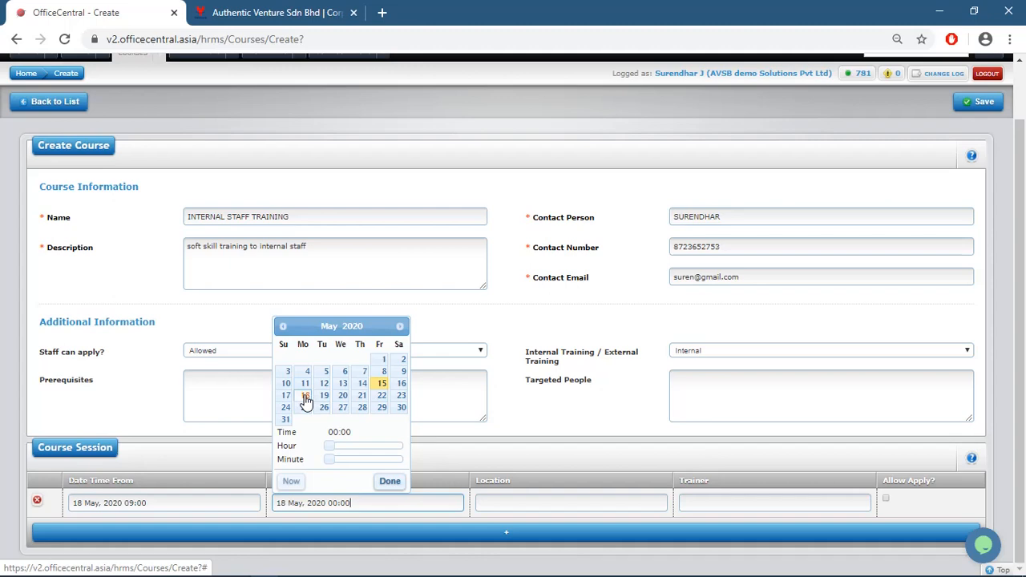
left_click(338, 502)
key("BackSpace")
key("BackSpace")
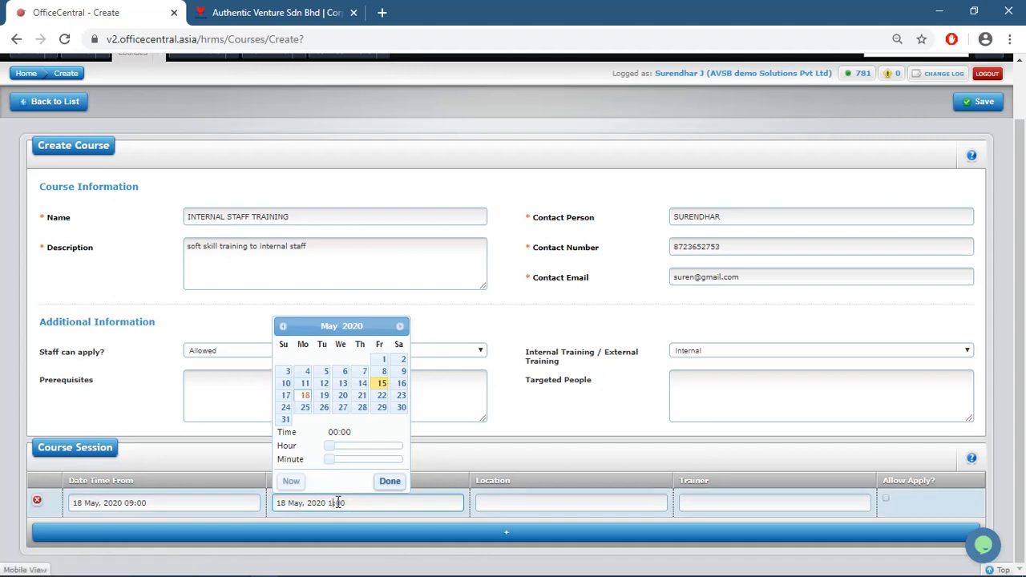
type("18")
Set the session location to office, enter the trainer, allow applications, and save the course
left_click(530, 503)
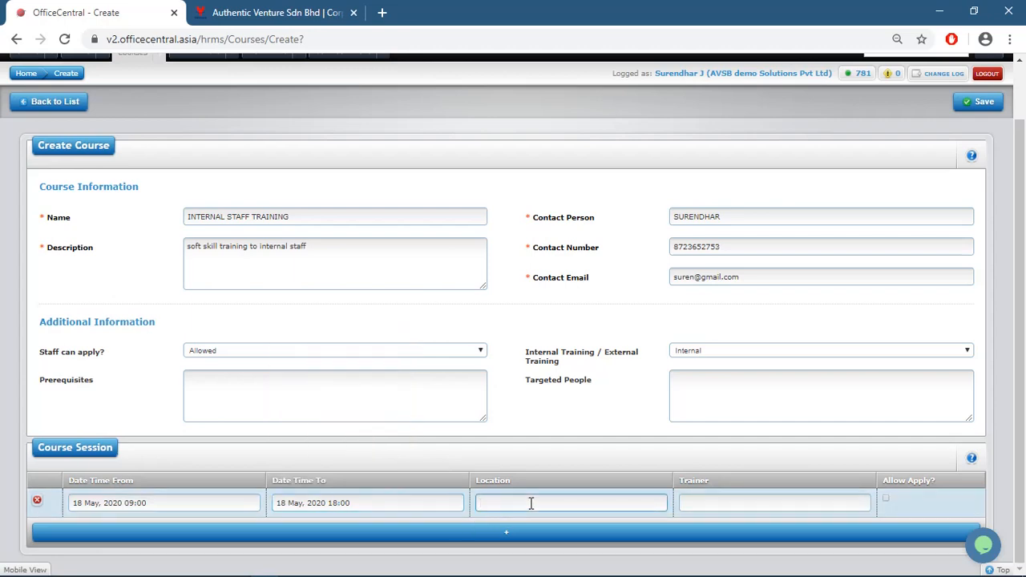
type("office")
left_click(699, 505)
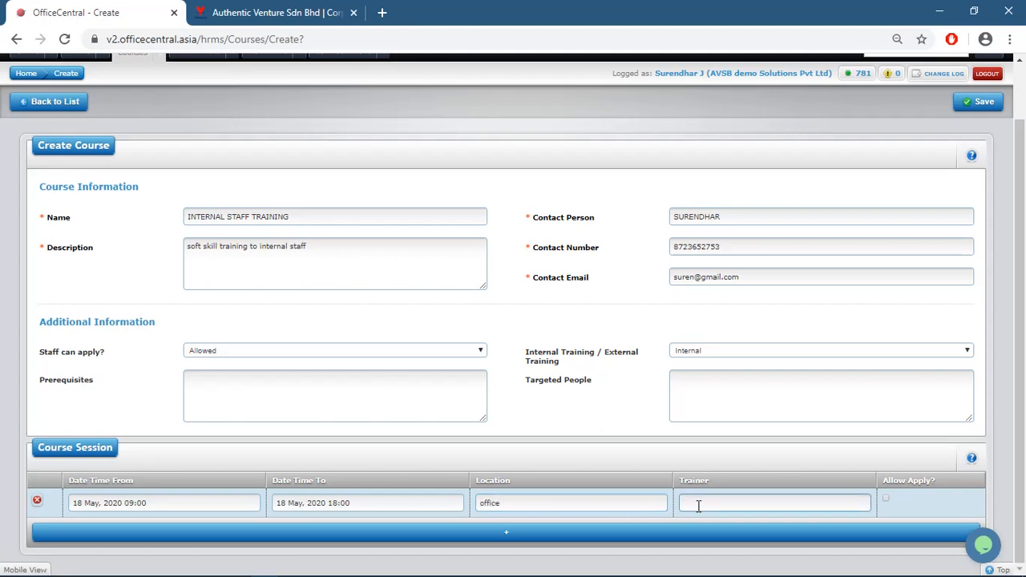
type("zubair")
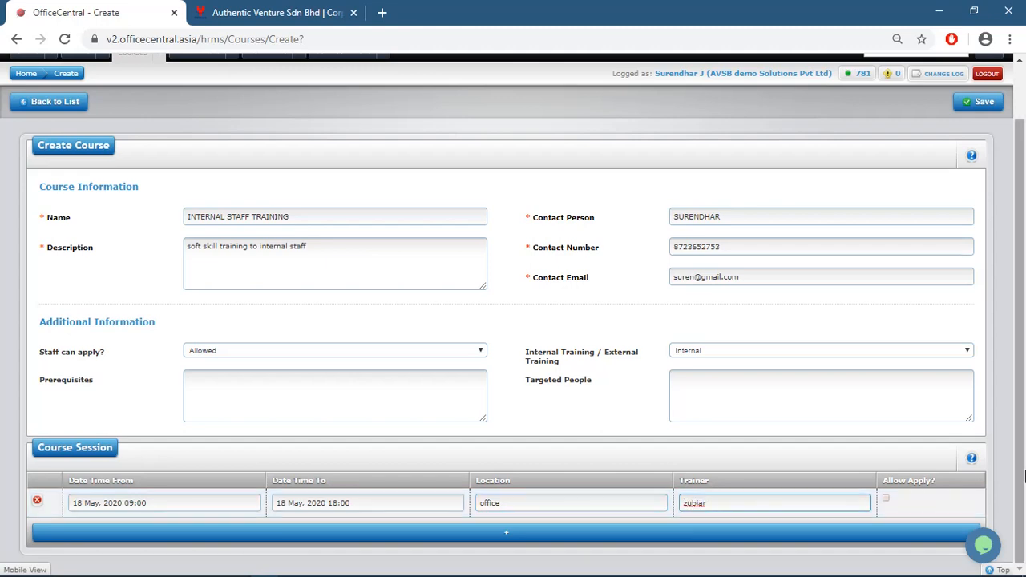
left_click(885, 499)
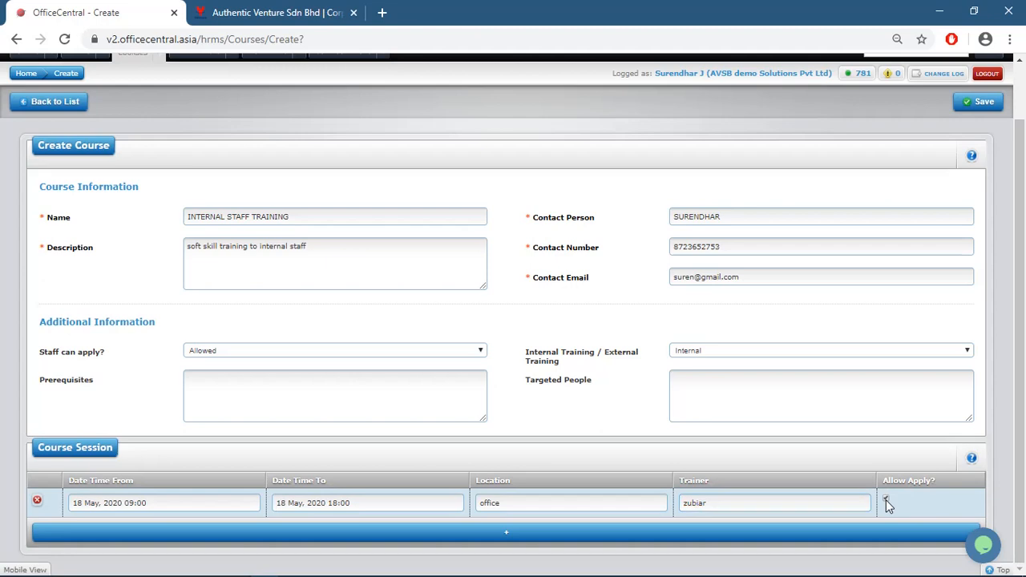
scroll(1024, 343, "up", 3)
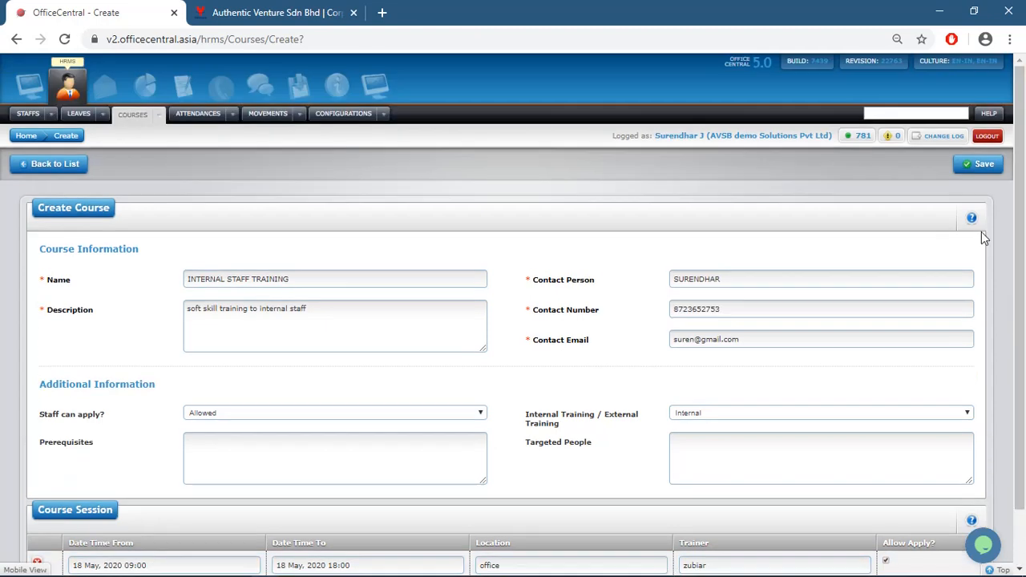
left_click(982, 166)
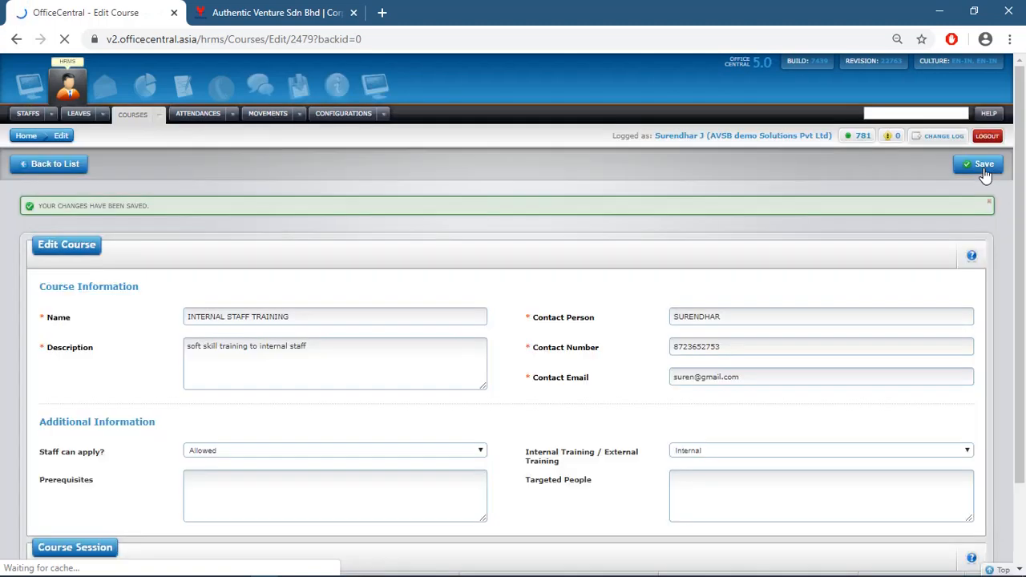
From All Courses, open the INTERNAL STAFF TRAINING details showing its 18 May 2020 session
left_click(156, 119)
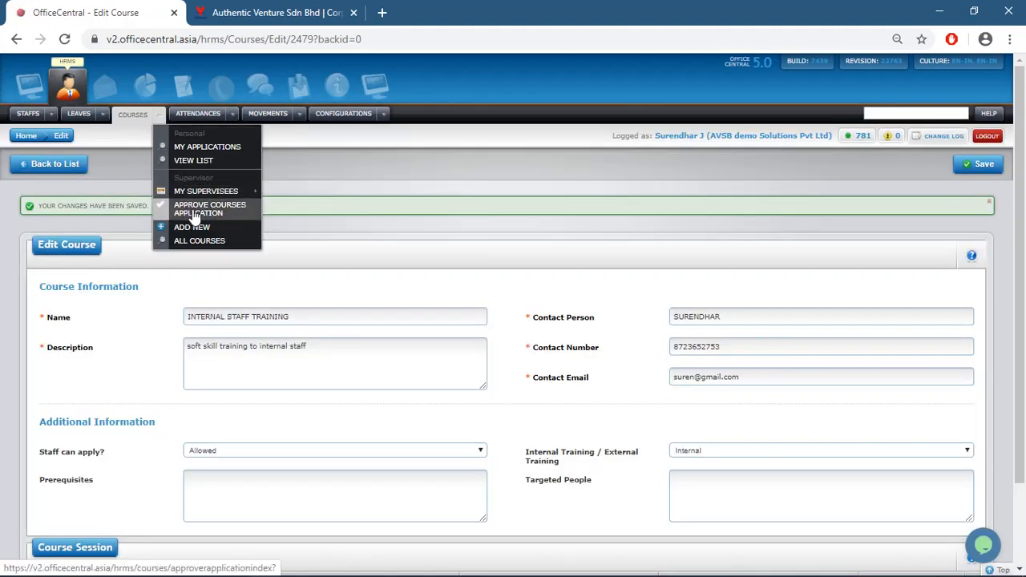
left_click(200, 243)
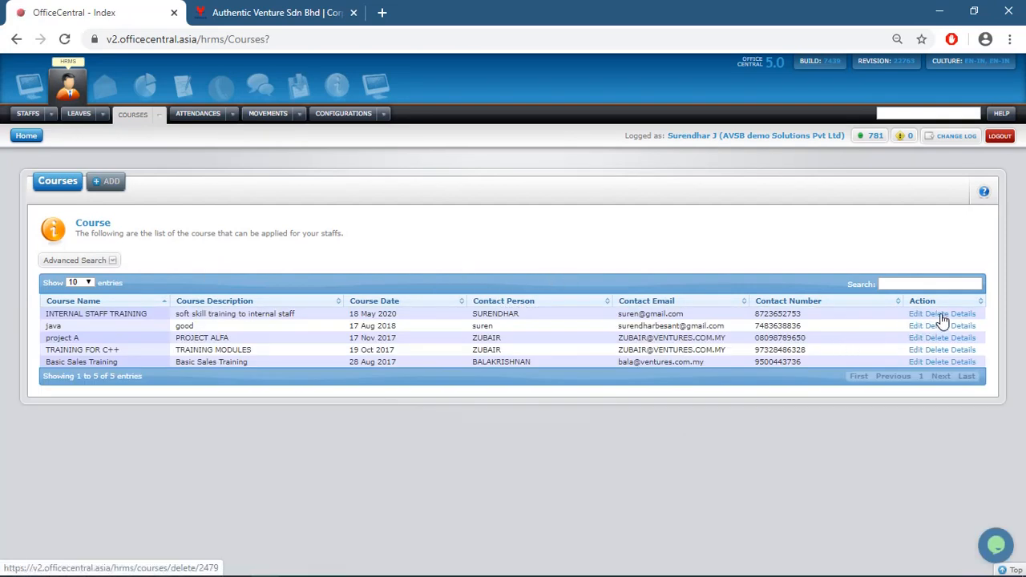
left_click(959, 315)
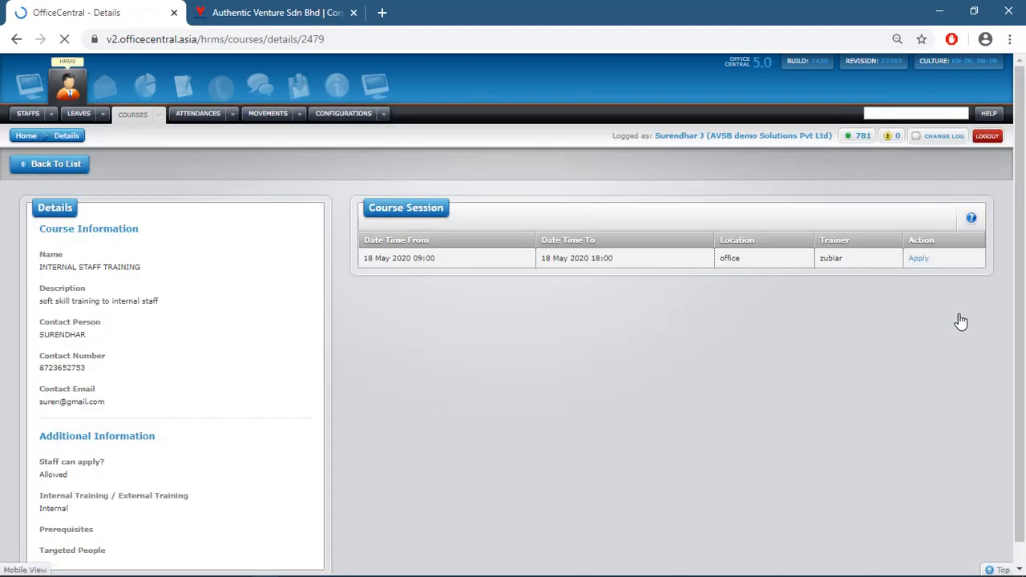
Invite two staff members to the 18 May 2020 session and apply the invitations
left_click(919, 259)
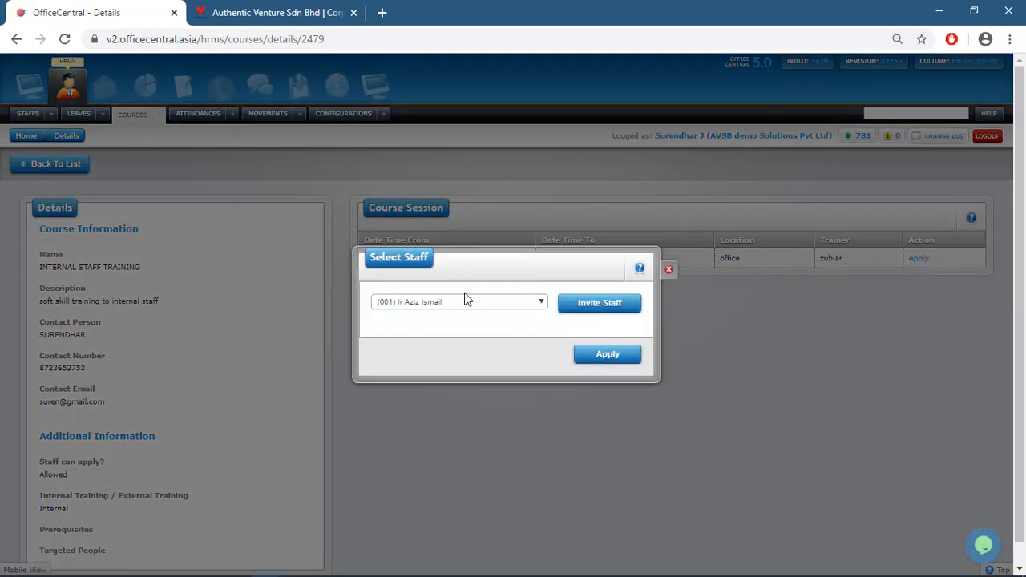
left_click(501, 302)
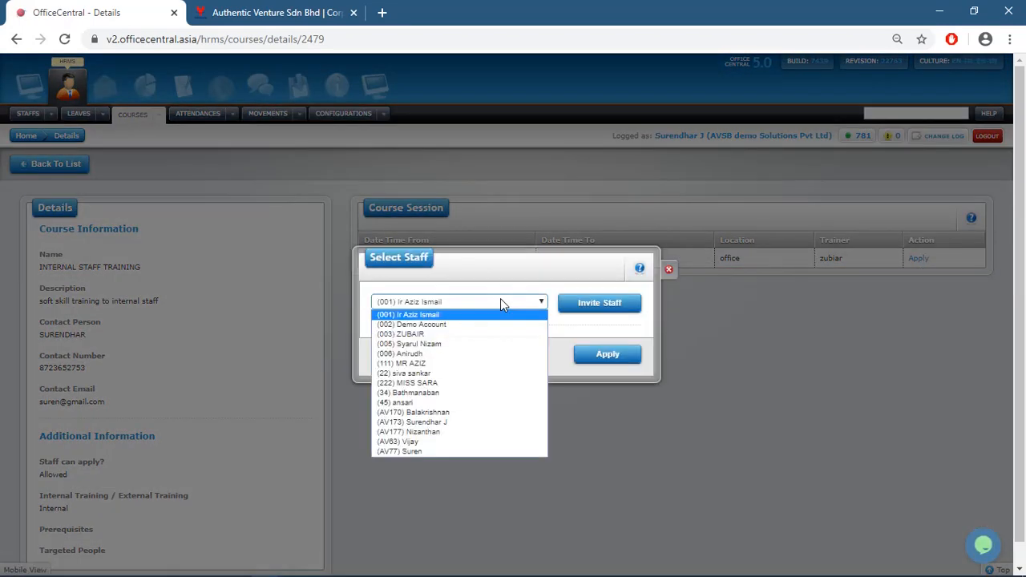
left_click(427, 415)
left_click(582, 311)
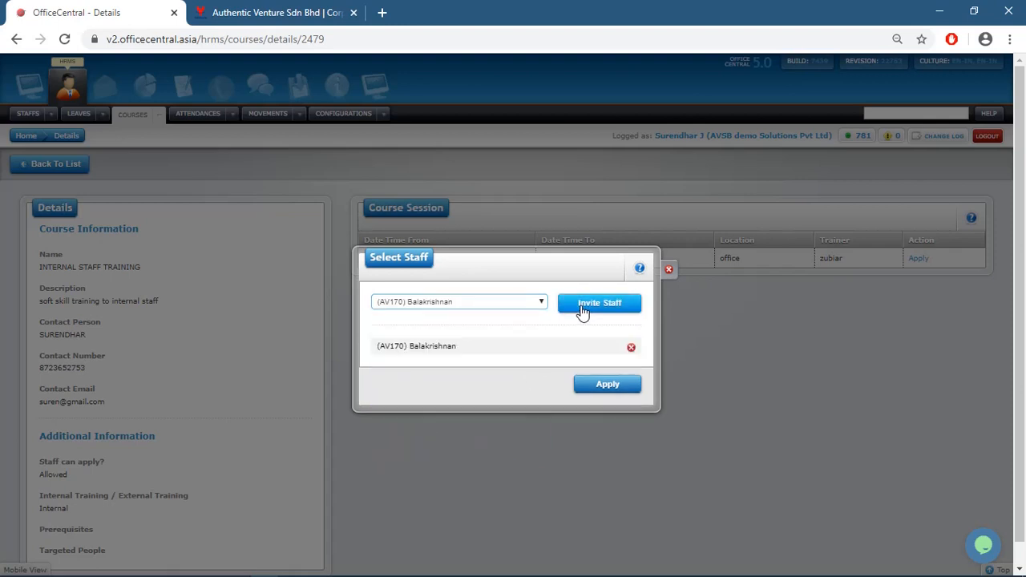
left_click(515, 302)
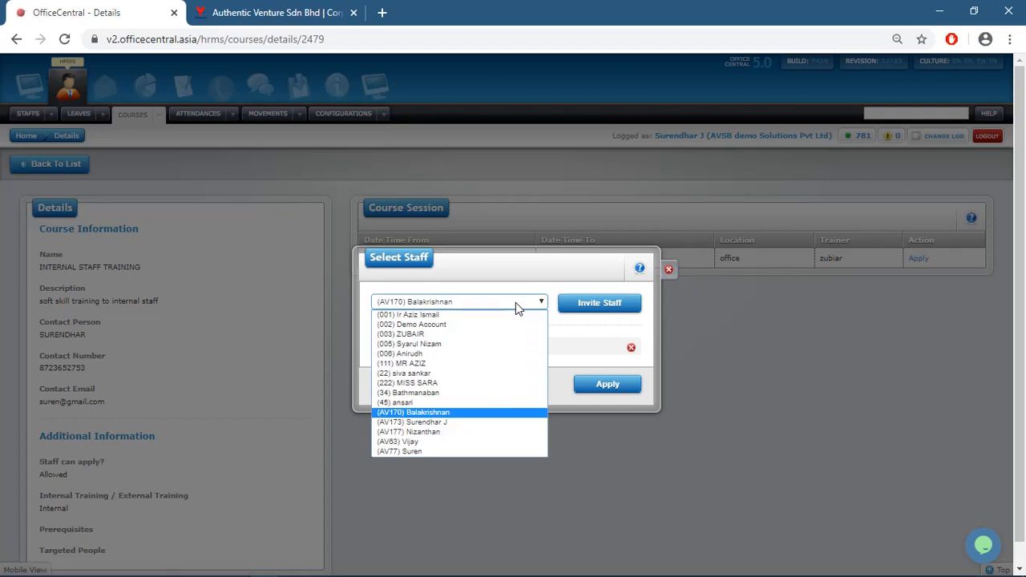
left_click(438, 422)
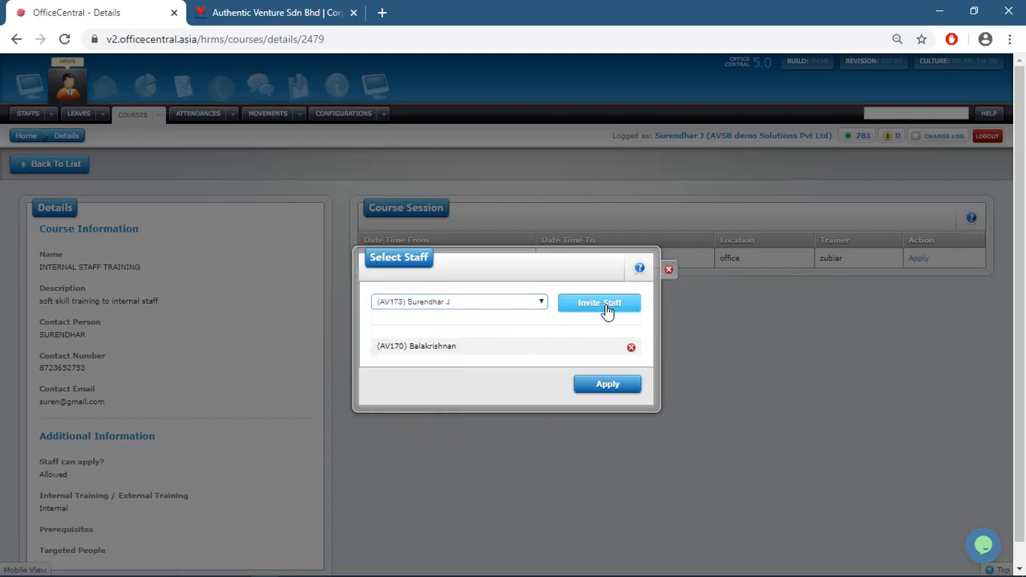
left_click(606, 311)
left_click(598, 409)
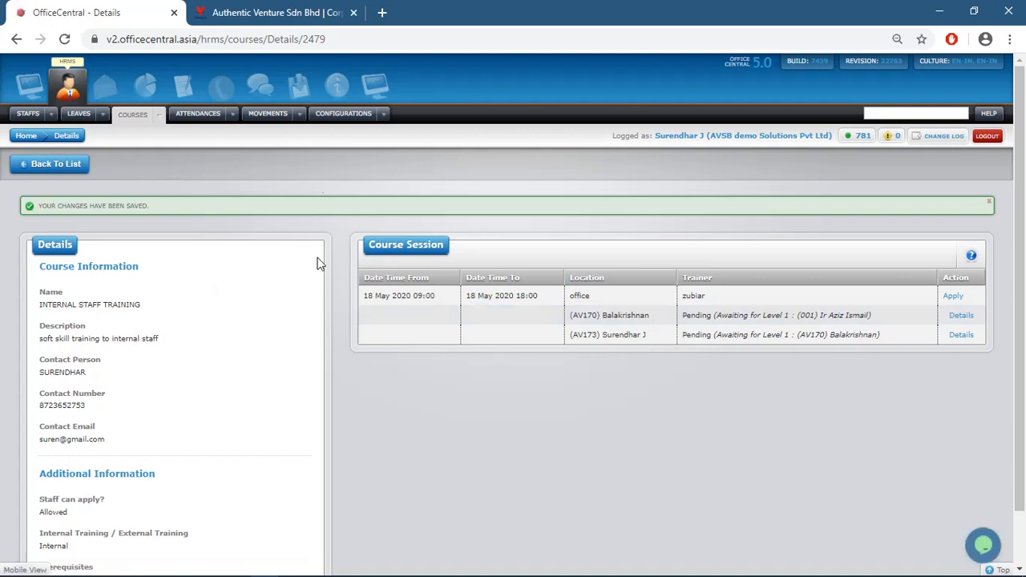
Go to the Attendances Check In page
mouse_move(152, 117)
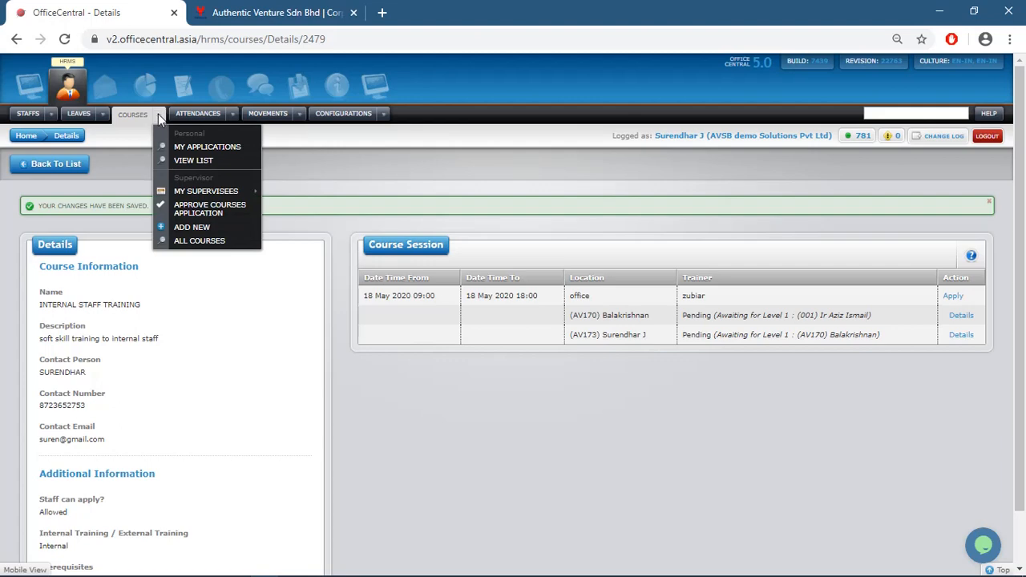
mouse_move(228, 114)
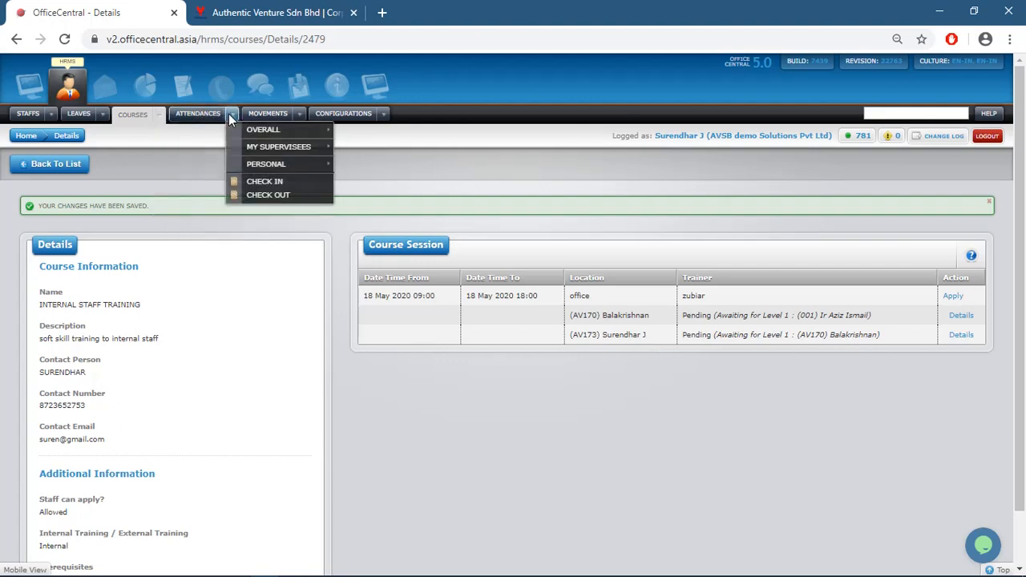
mouse_move(282, 166)
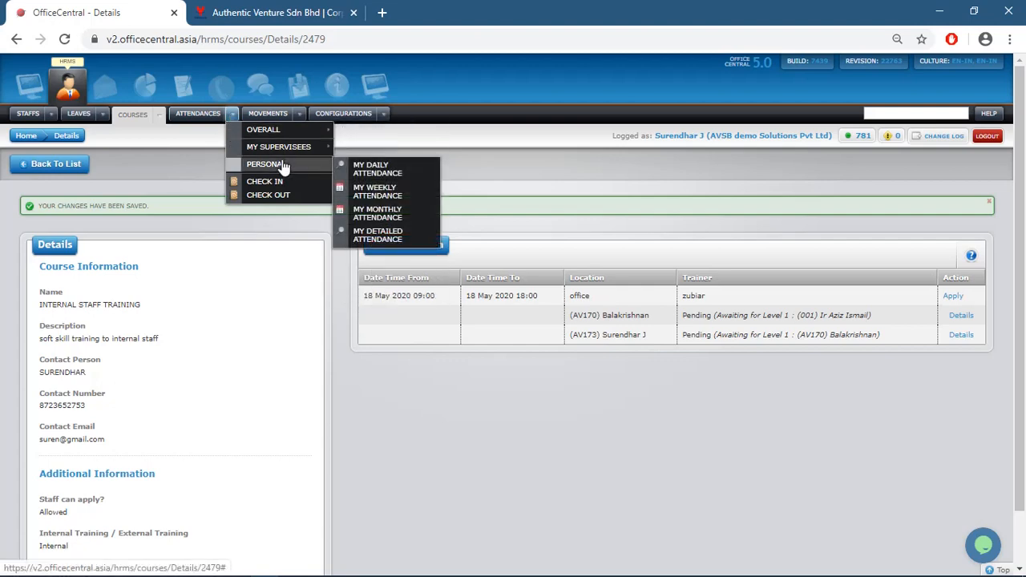
left_click(291, 190)
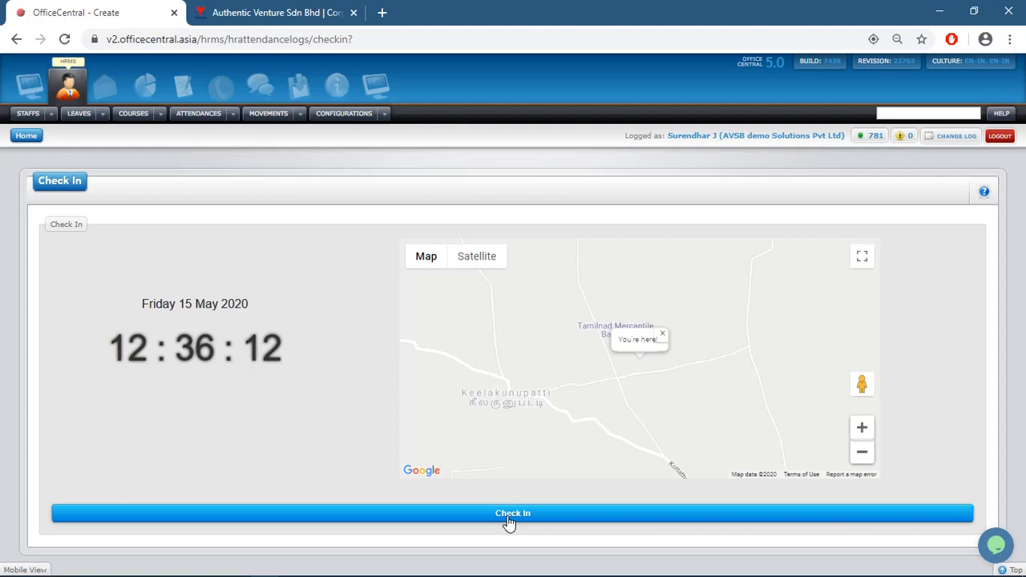
Submit a check-in for Friday 15 May 2020 at 12:36
left_click(509, 520)
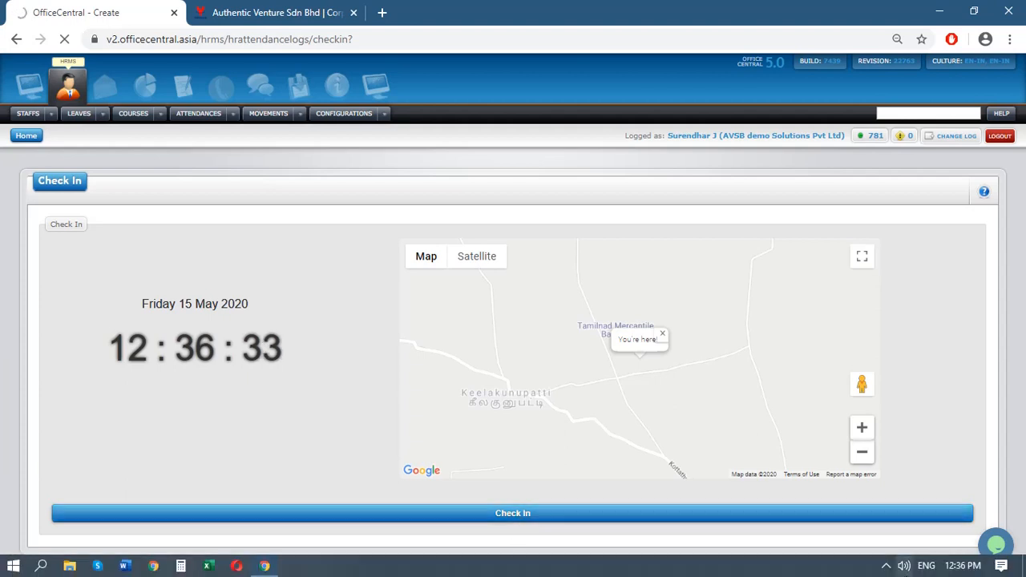
left_click(890, 568)
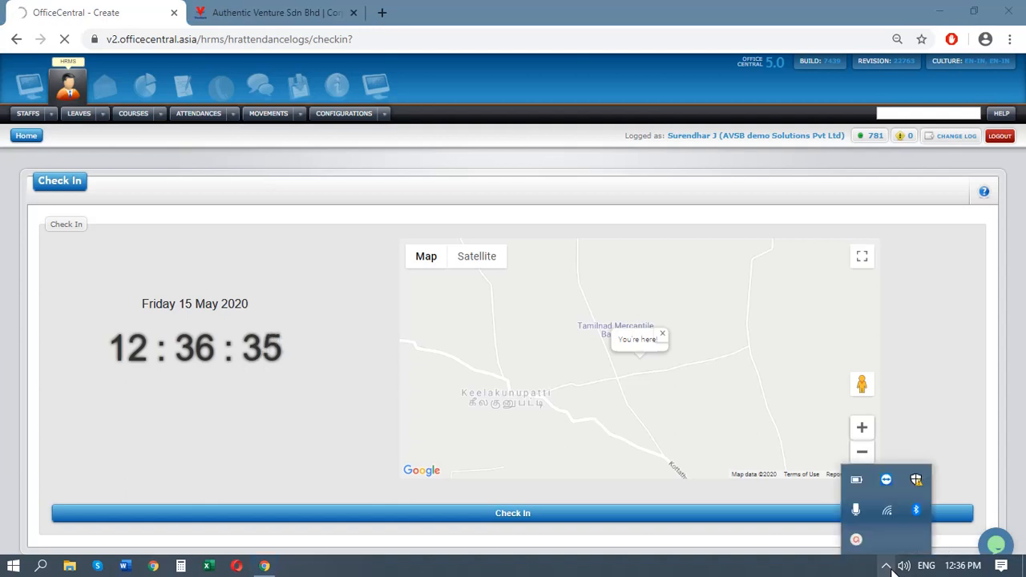
left_click(748, 487)
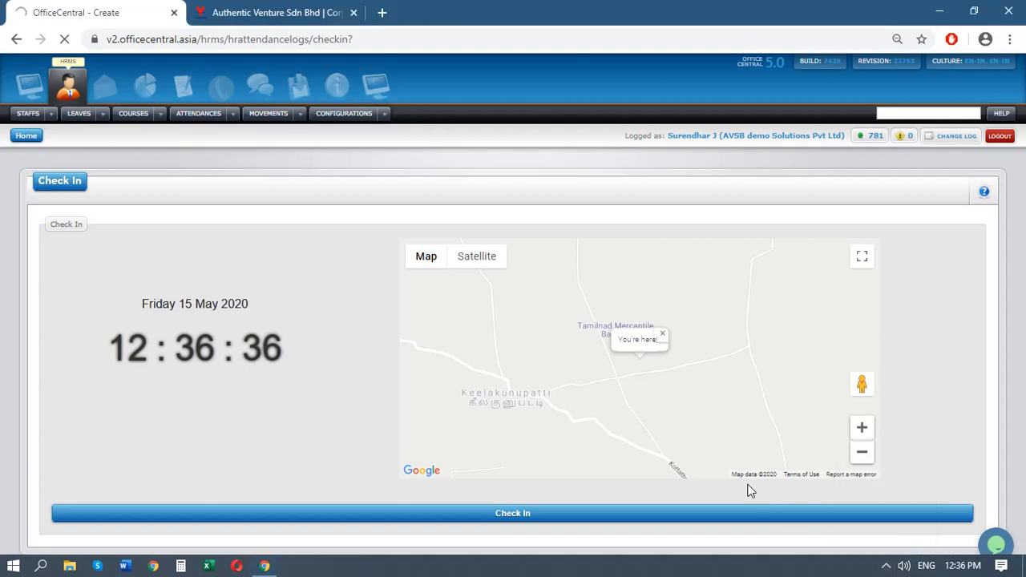
left_click(518, 515)
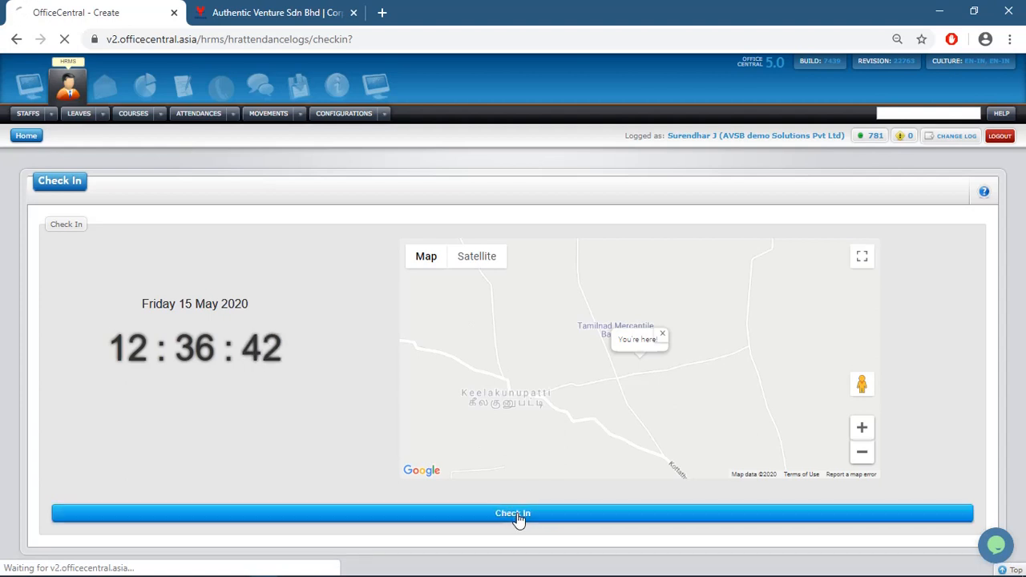
View the 15 May 2020 details: check-ins at 12:15 PM and twice at 12:36 PM
mouse_move(162, 113)
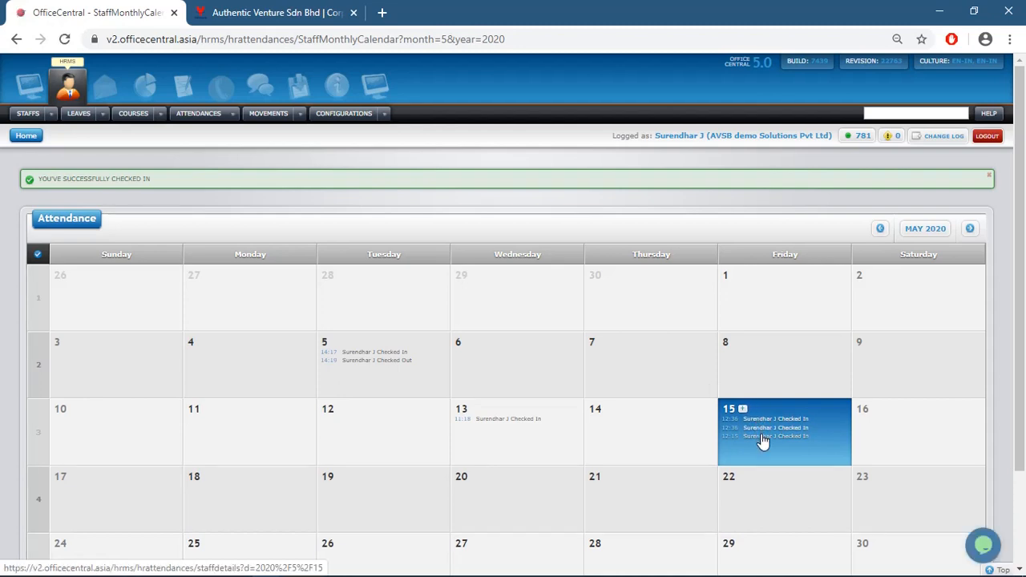
left_click(762, 441)
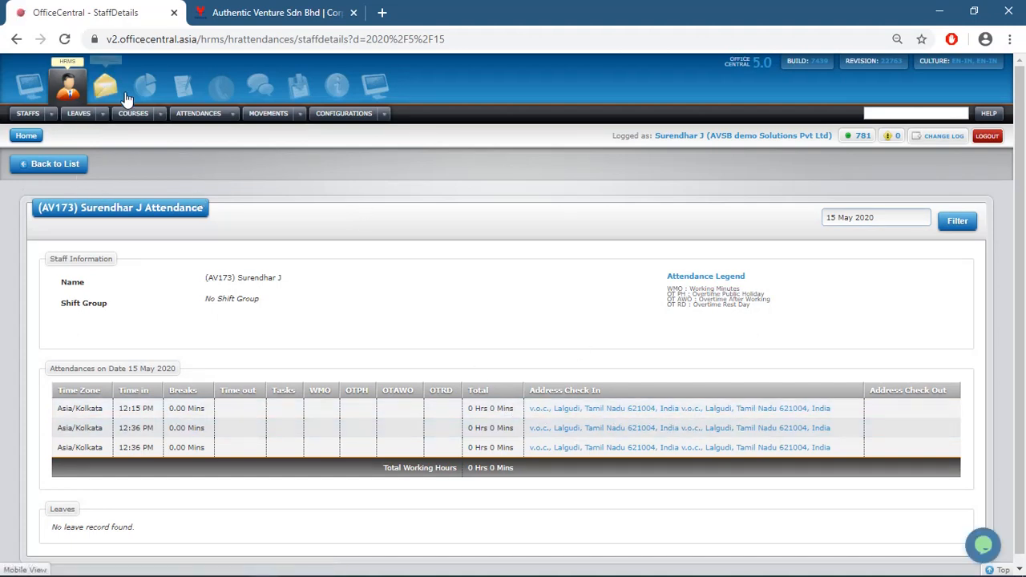
left_click(233, 115)
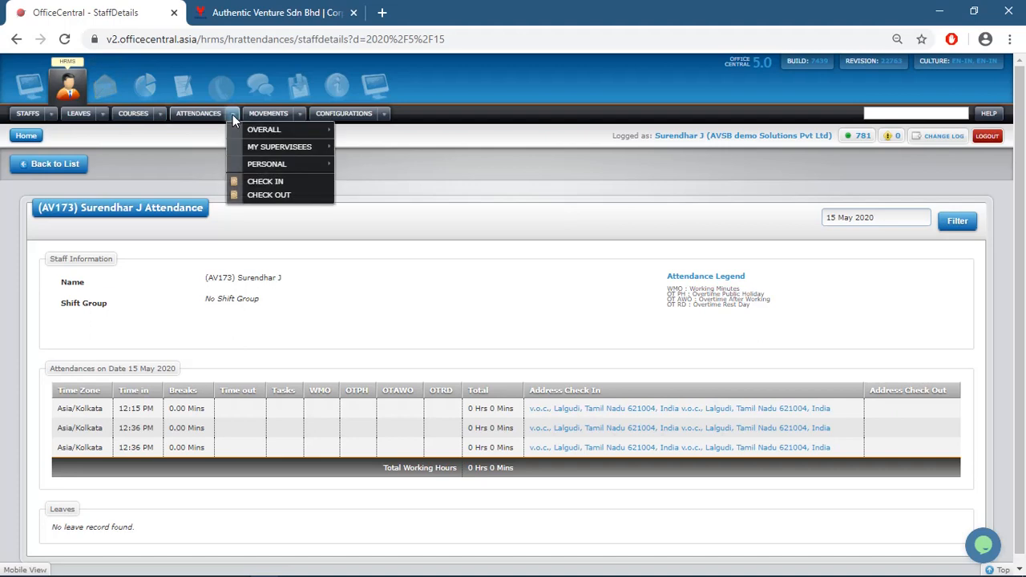
Check out at 12:37 PM and confirm the time out in the 15 May details
left_click(255, 196)
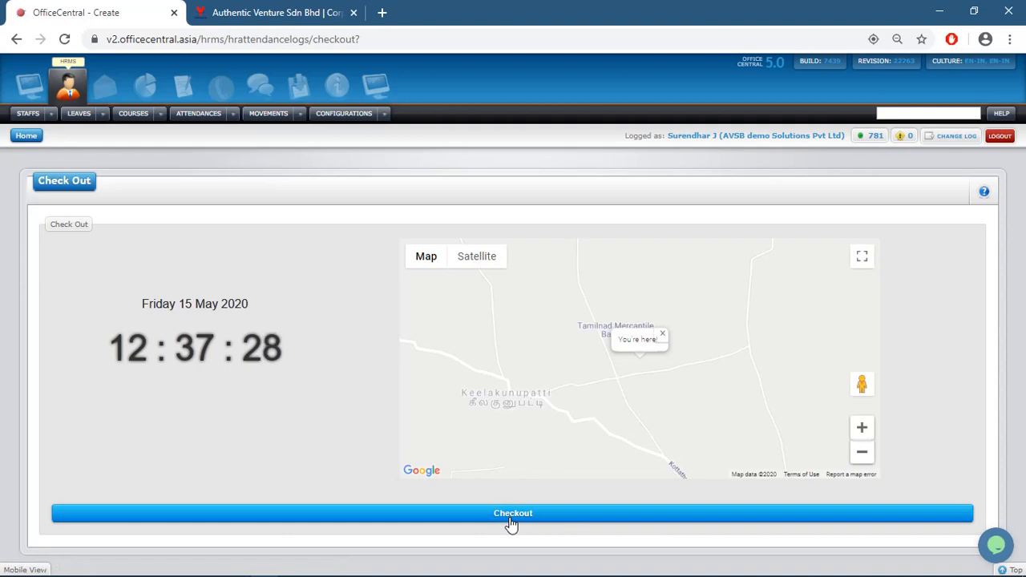
left_click(511, 521)
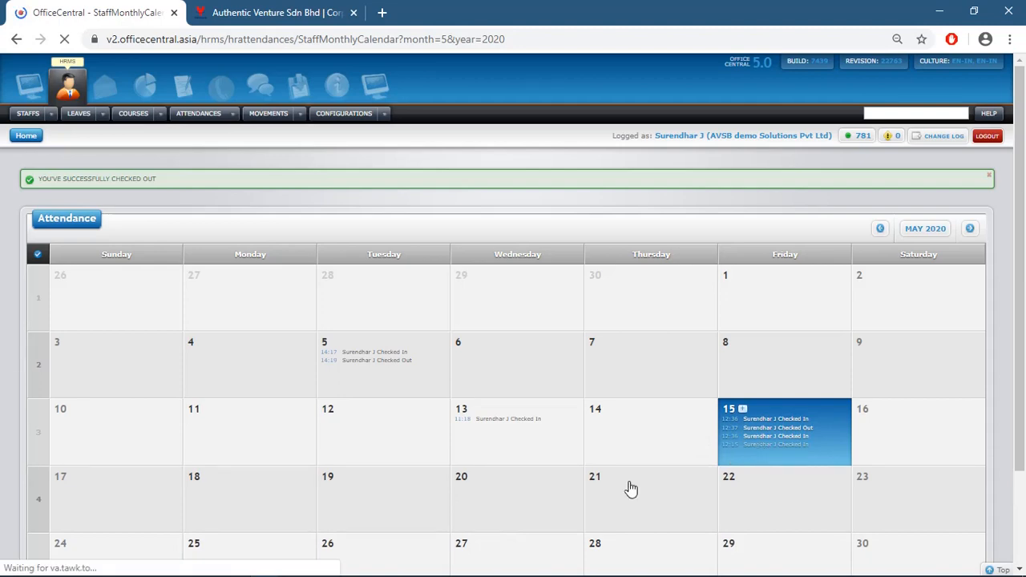
left_click(770, 434)
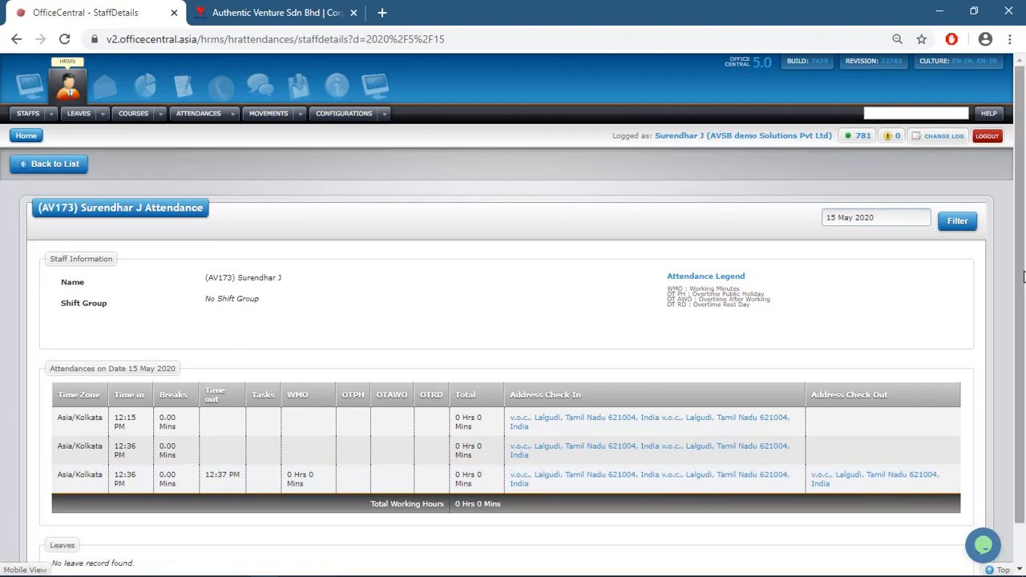
left_click_drag(1023, 277, 1024, 210)
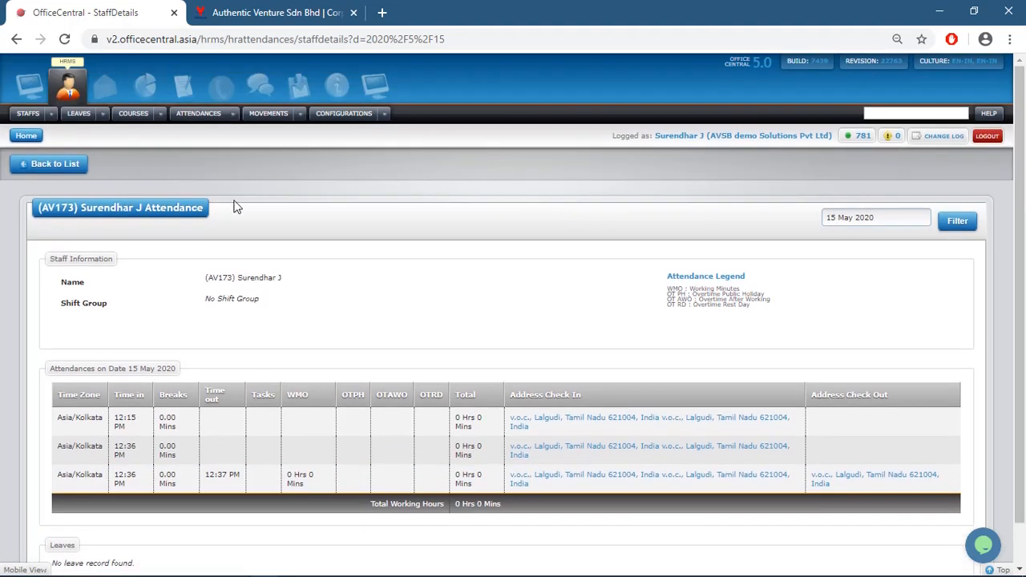
Show Movements > My Movements, listing approved April–May 2020 sales-meeting movements
left_click(230, 113)
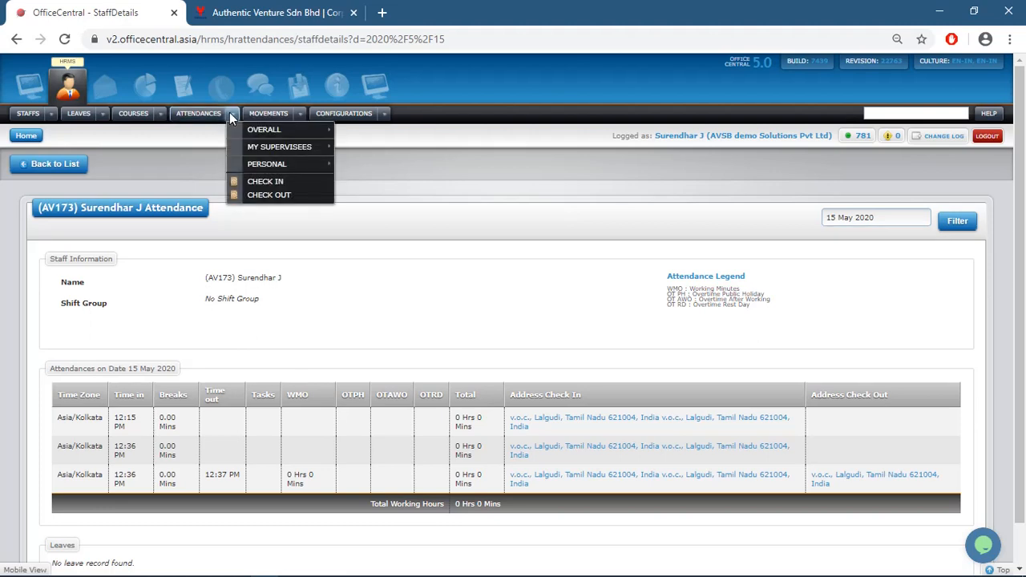
mouse_move(241, 148)
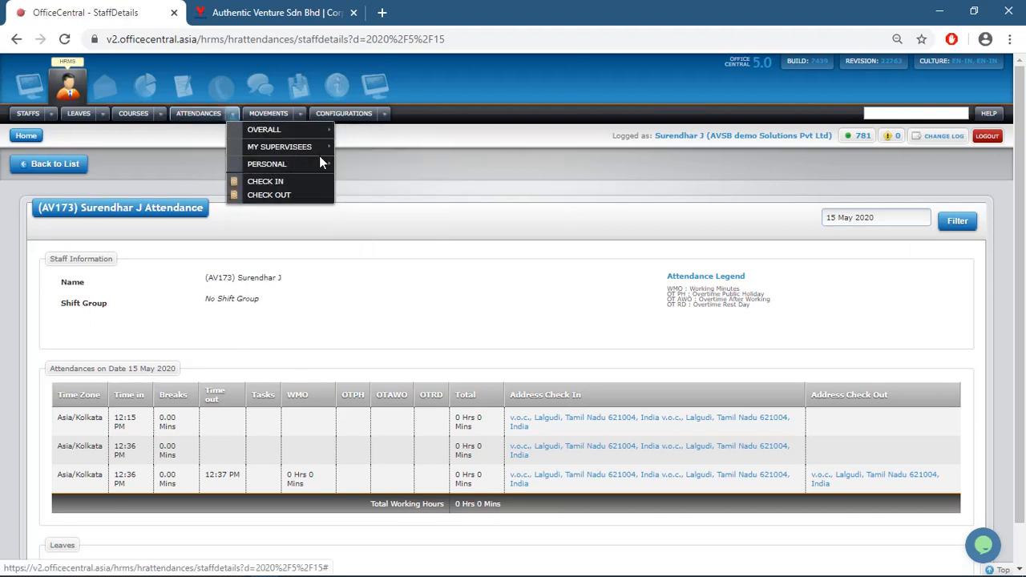
mouse_move(320, 166)
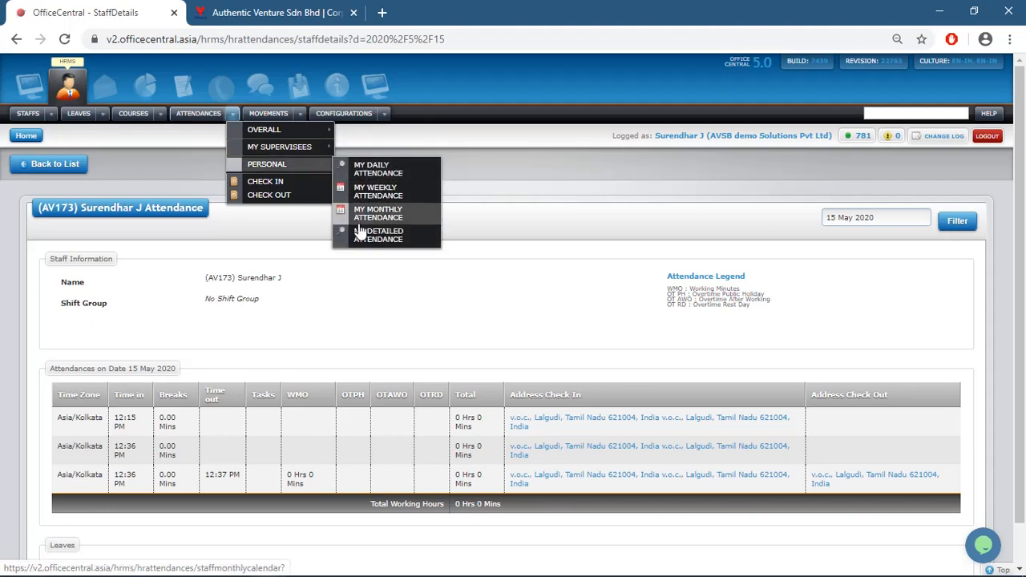
left_click(297, 114)
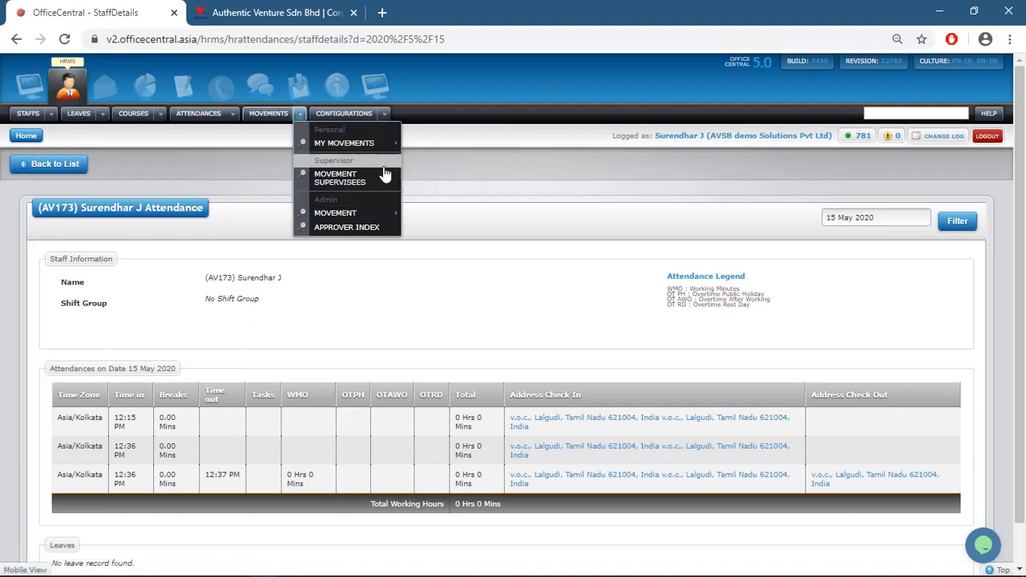
mouse_move(384, 143)
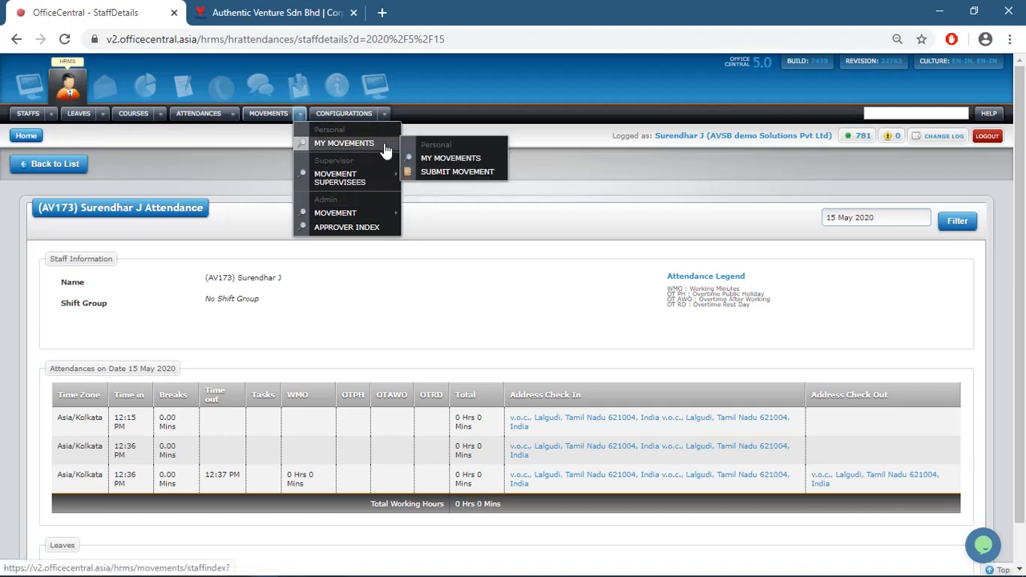
left_click(431, 160)
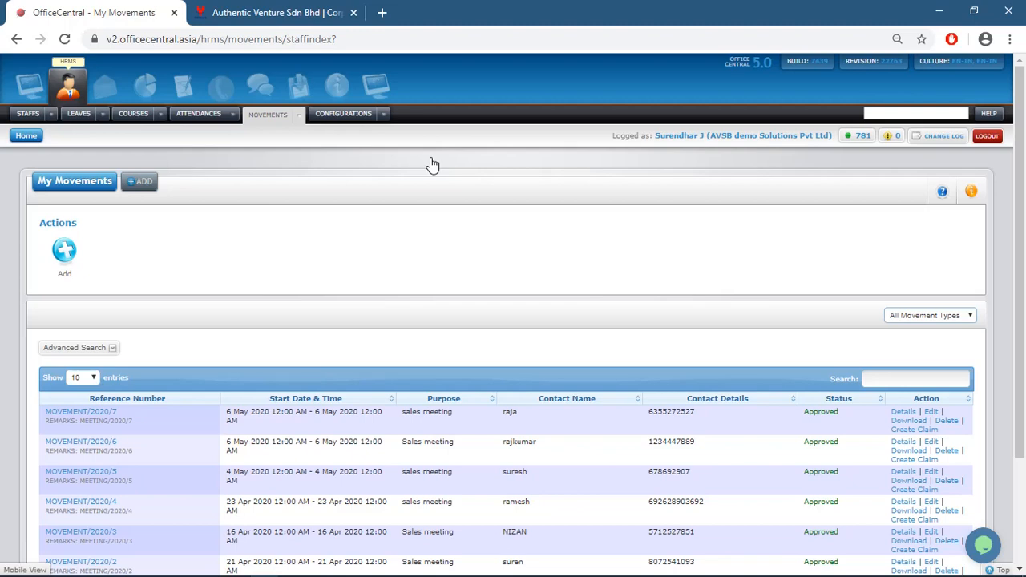
left_click(300, 116)
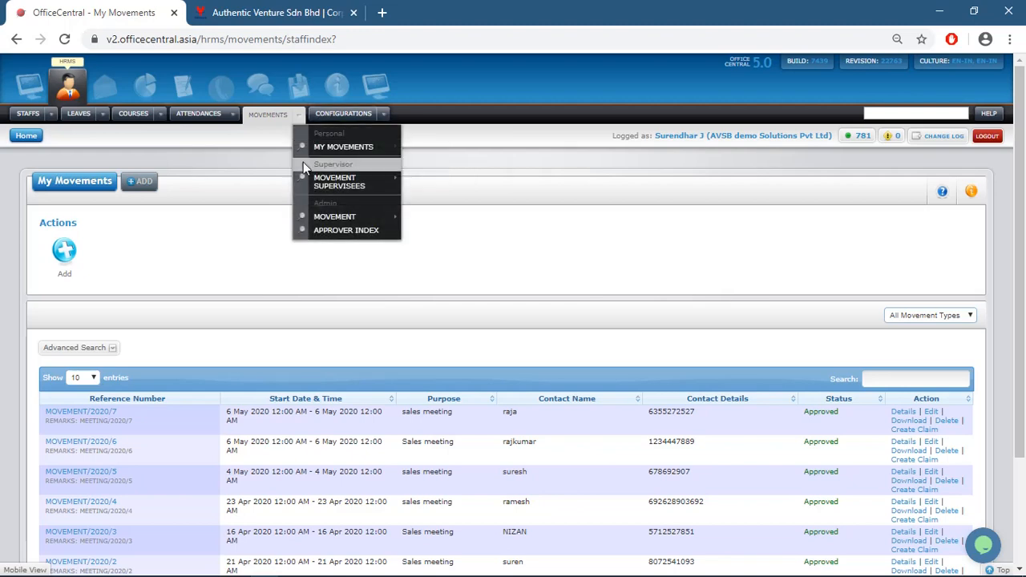
mouse_move(331, 180)
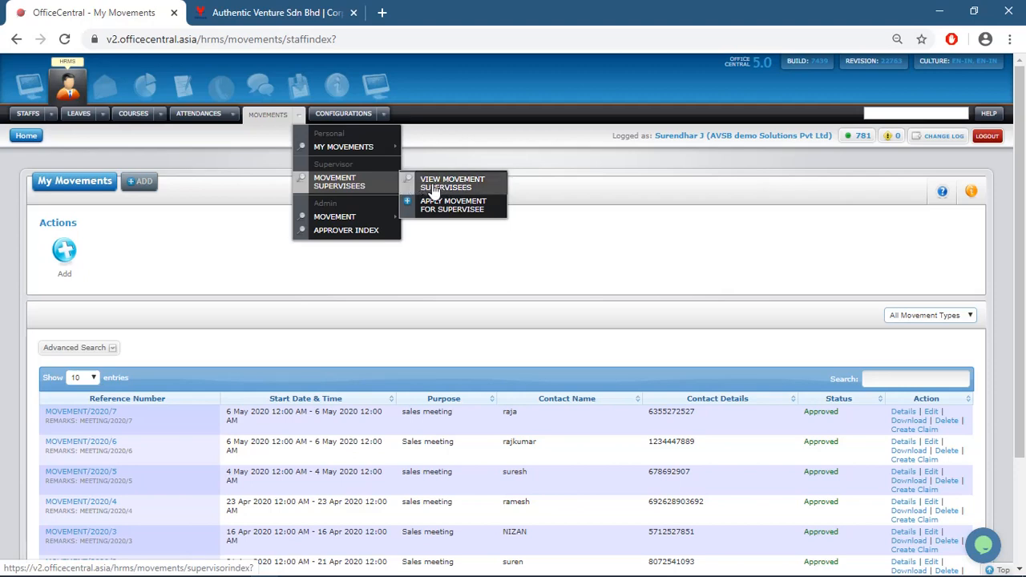
mouse_move(387, 219)
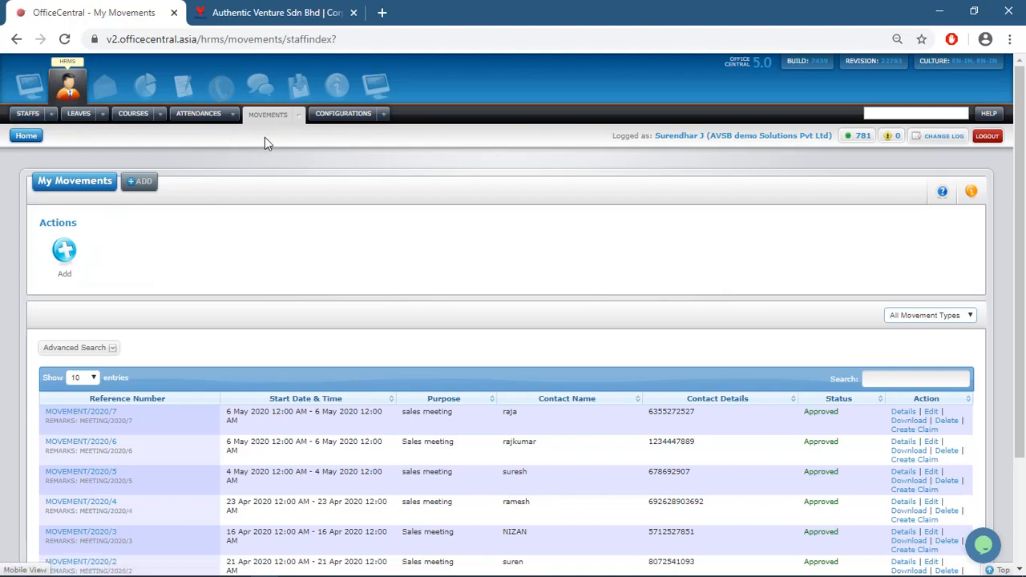
mouse_move(55, 112)
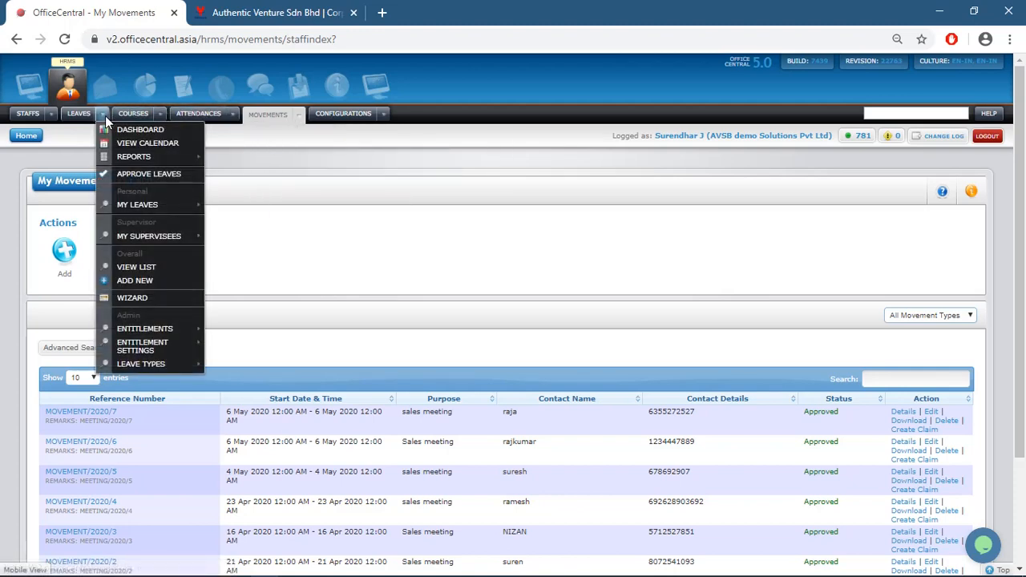
mouse_move(261, 155)
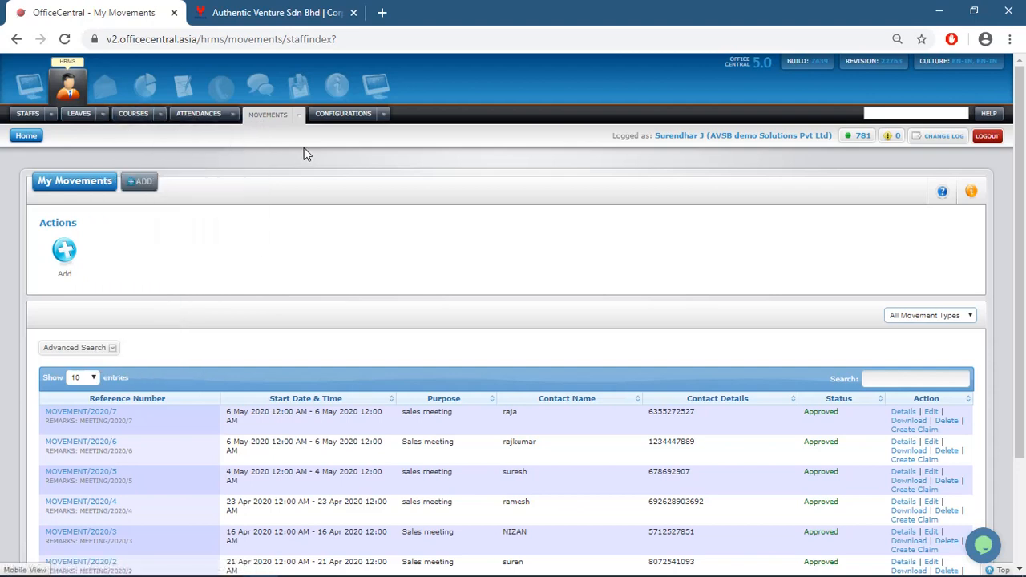
mouse_move(385, 117)
mouse_move(233, 117)
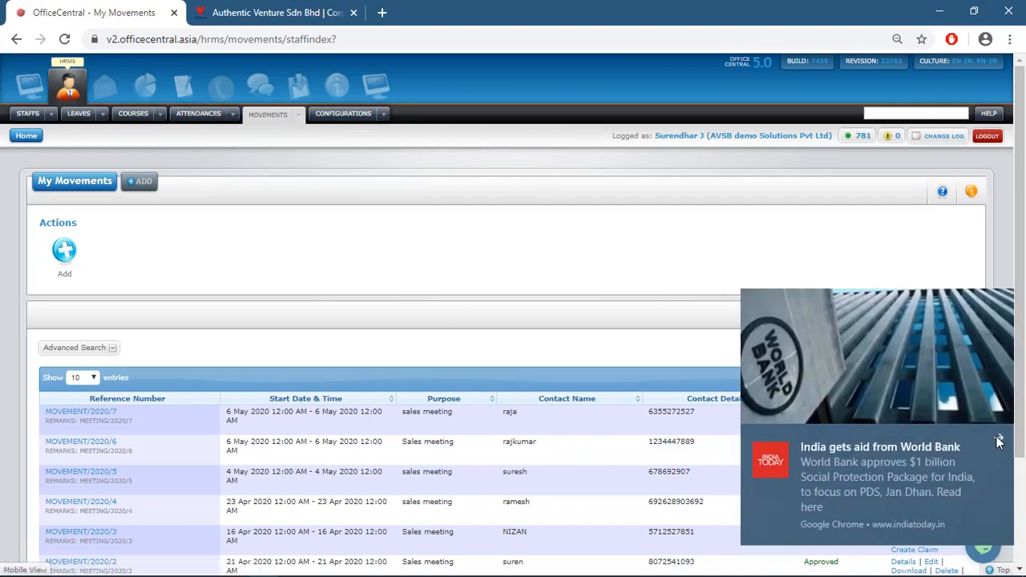
left_click(998, 440)
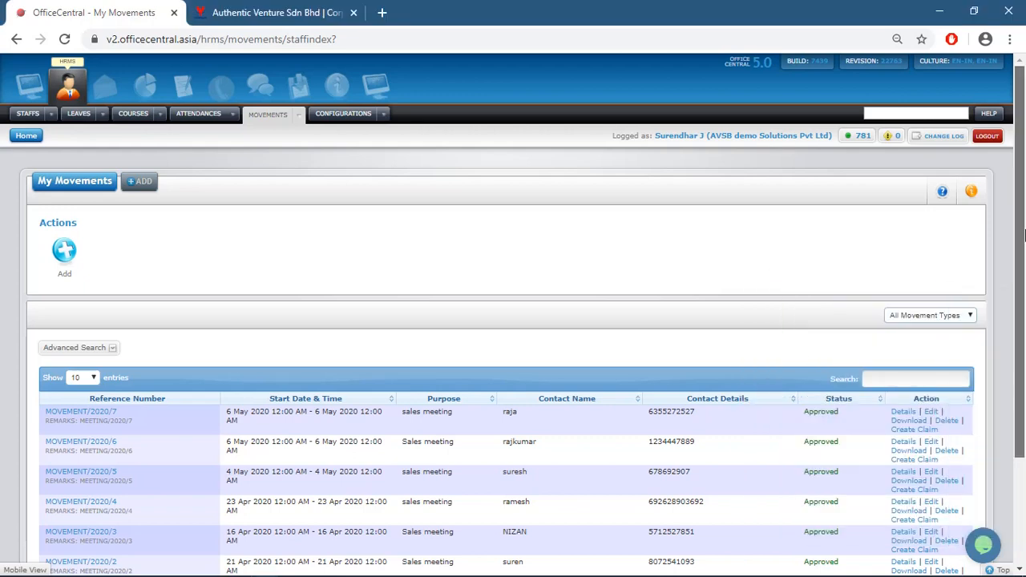
left_click_drag(1024, 235, 1025, 199)
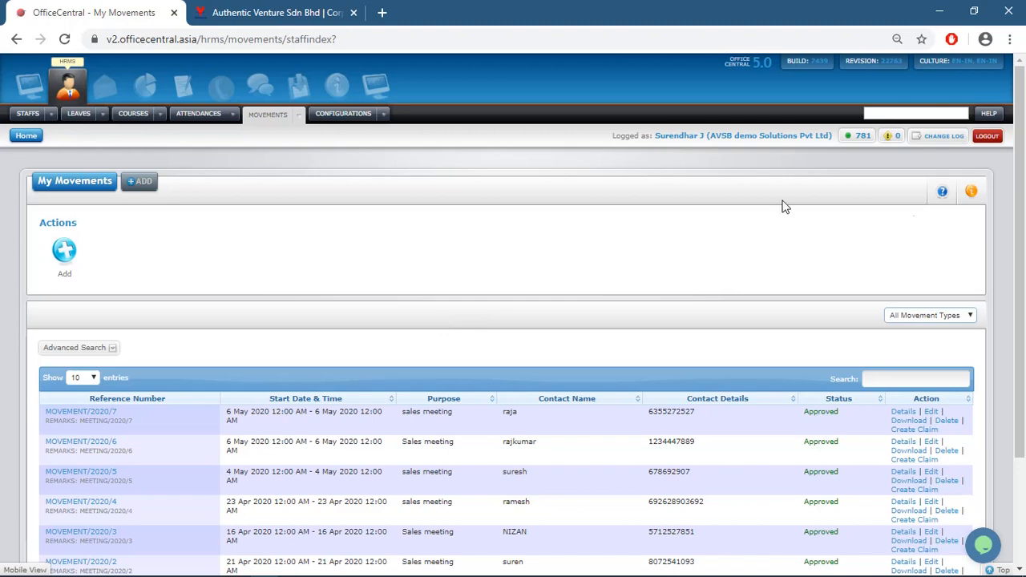
mouse_move(1020, 229)
left_mouse_down()
mouse_move(1021, 318)
mouse_move(1021, 213)
left_mouse_up()
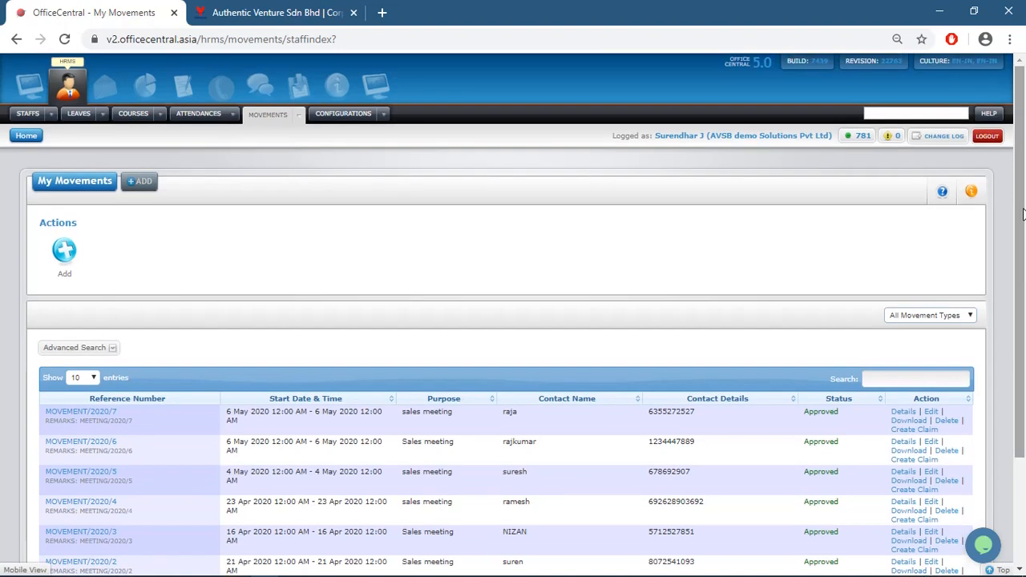